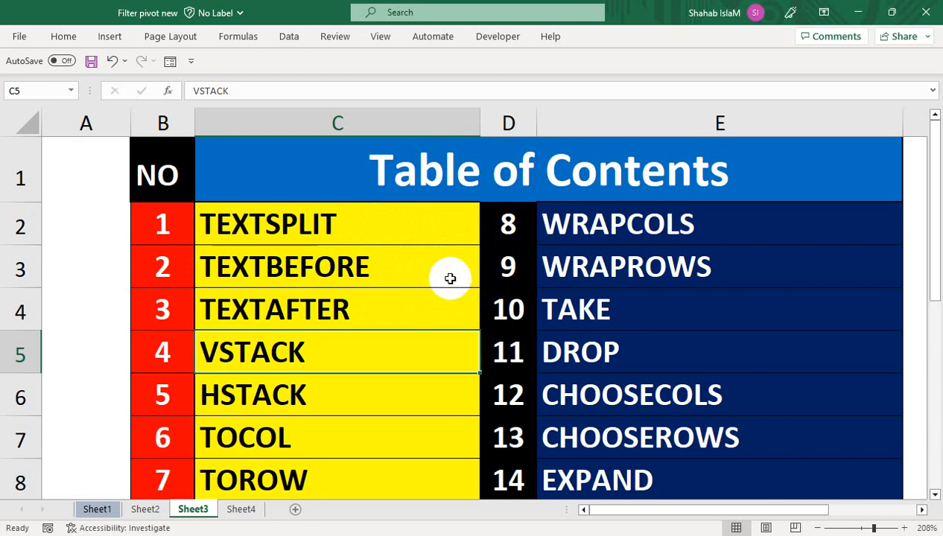
Go to the worksheet that holds the Emp ID and Full Name table
{"action": "key", "text": "ctrl+Page_Up"}
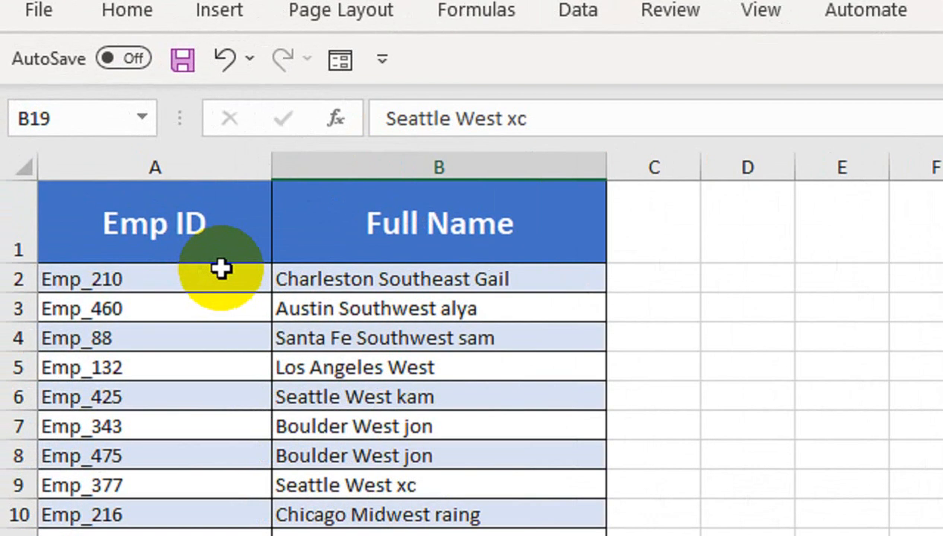
{"action": "left_click", "coordinate": [373, 141]}
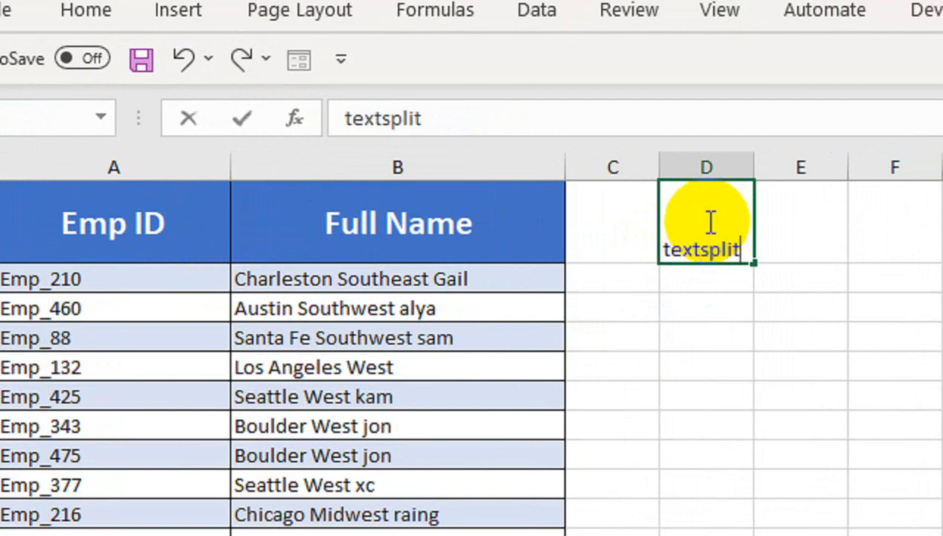
{"action": "left_click", "coordinate": [692, 332]}
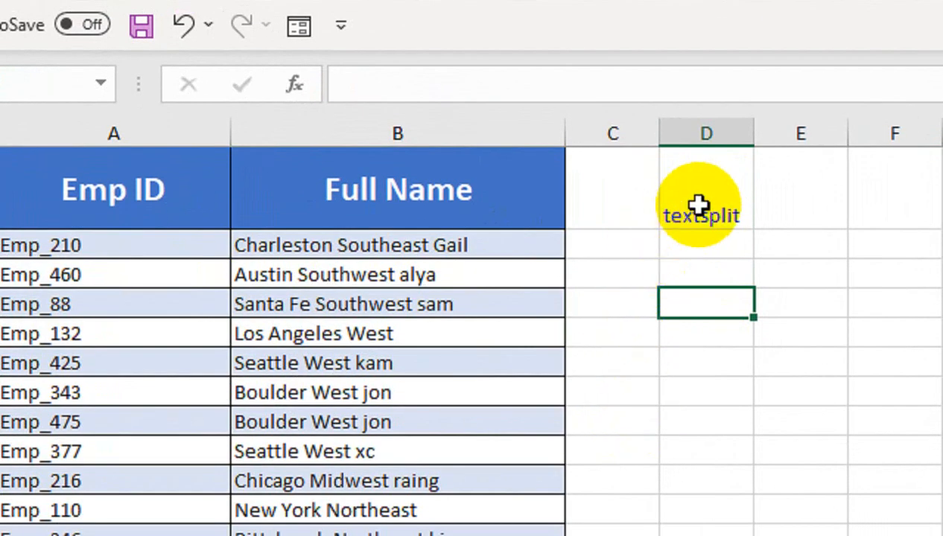
{"action": "left_click", "coordinate": [697, 205]}
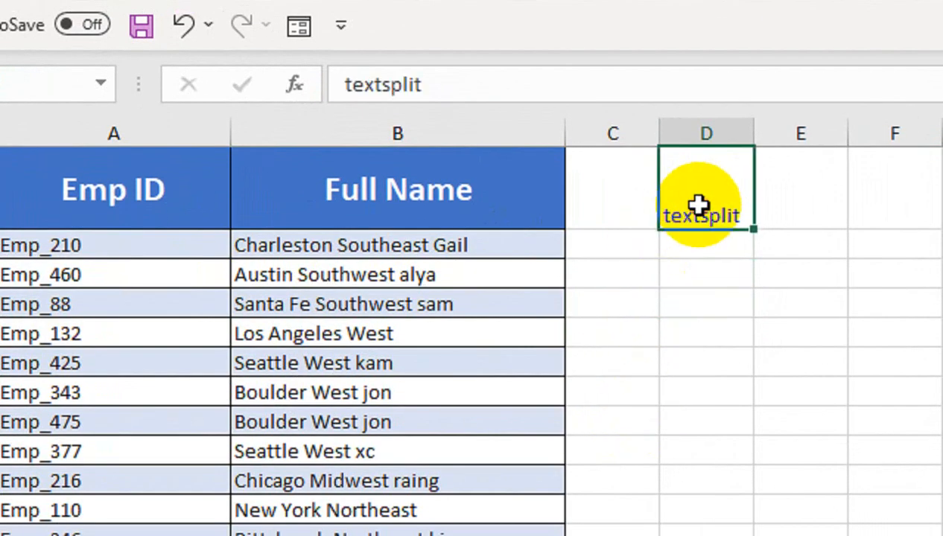
{"action": "key", "text": "Delete"}
Start a TEXTSPLIT formula in cell D2, in the row of the first full name
{"action": "left_click", "coordinate": [324, 244]}
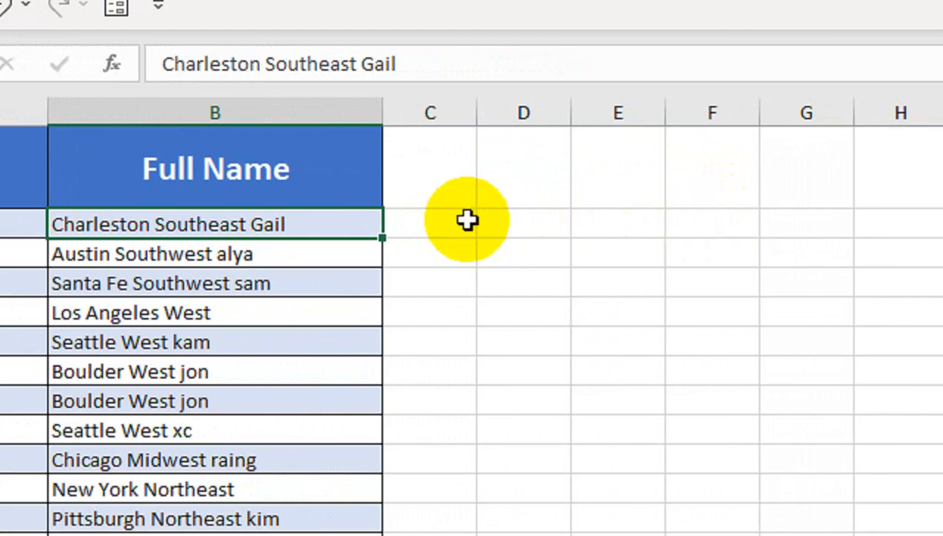
{"action": "left_click", "coordinate": [509, 215]}
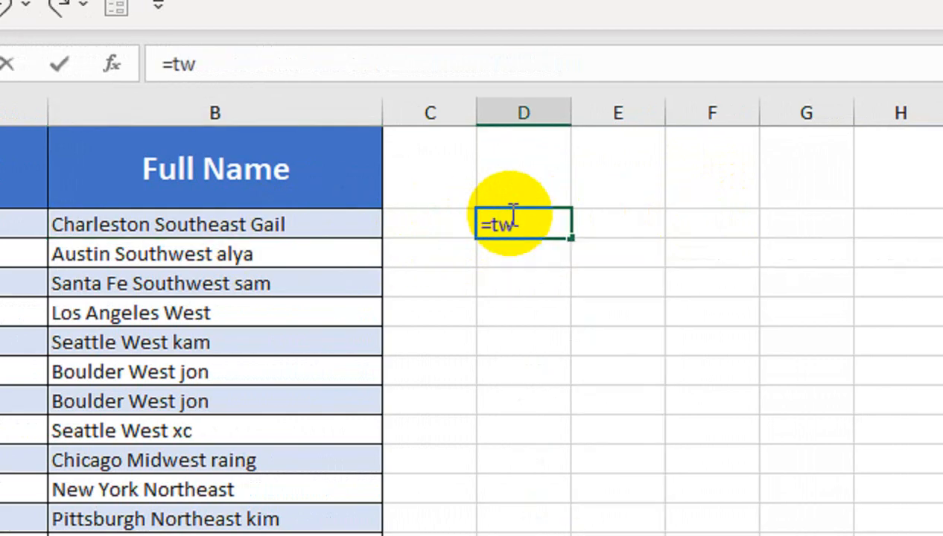
{"action": "type", "text": "=tw"}
{"action": "key", "text": "BackSpace"}
{"action": "type", "text": "e"}
{"action": "key", "text": "Tab"}
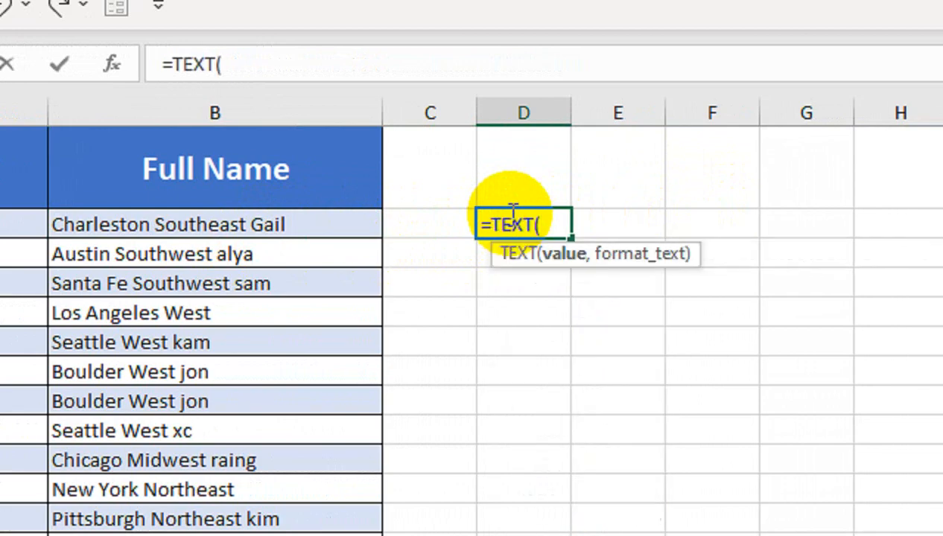
{"action": "key", "text": "BackSpace"}
{"action": "key", "text": "Down"}
{"action": "key", "text": "Down"}
{"action": "key", "text": "Down"}
{"action": "key", "text": "Down"}
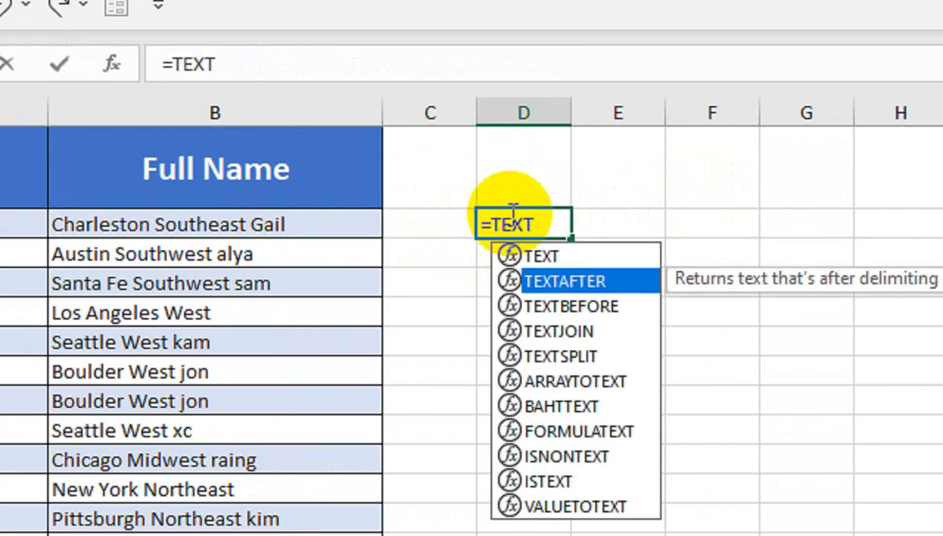
{"action": "key", "text": "Tab"}
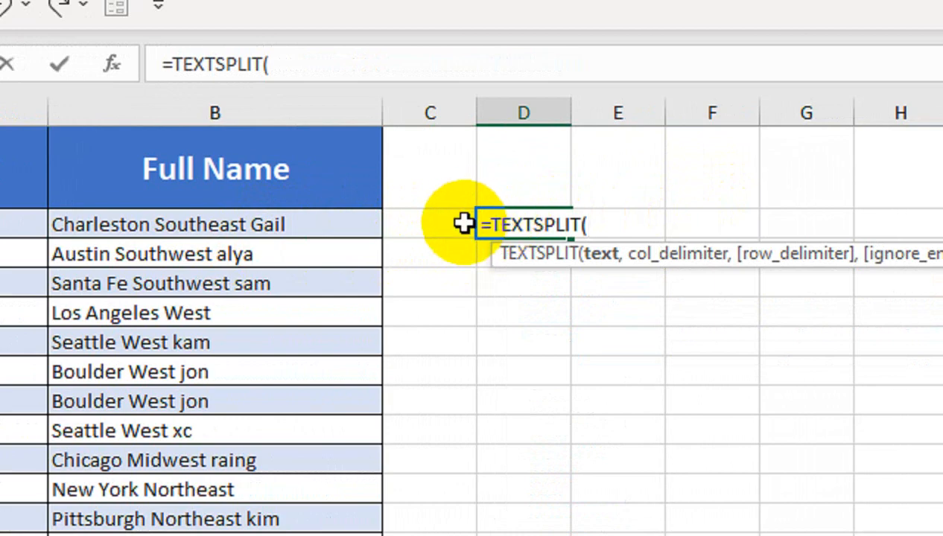
Complete the D2 formula with B2 as the text and a space " " as the column delimiter
{"action": "key", "text": "Down"}
{"action": "key", "text": "Left"}
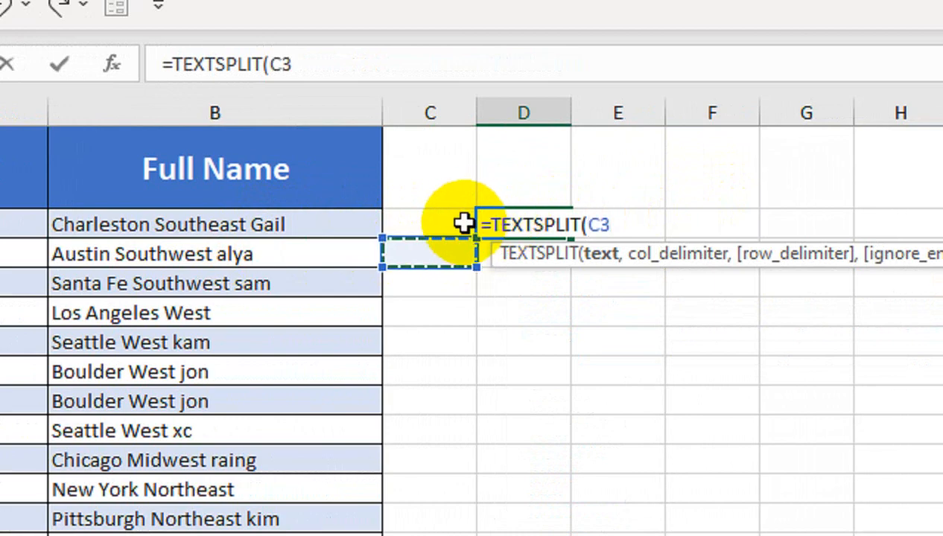
{"action": "key", "text": "Left"}
{"action": "key", "text": "Up"}
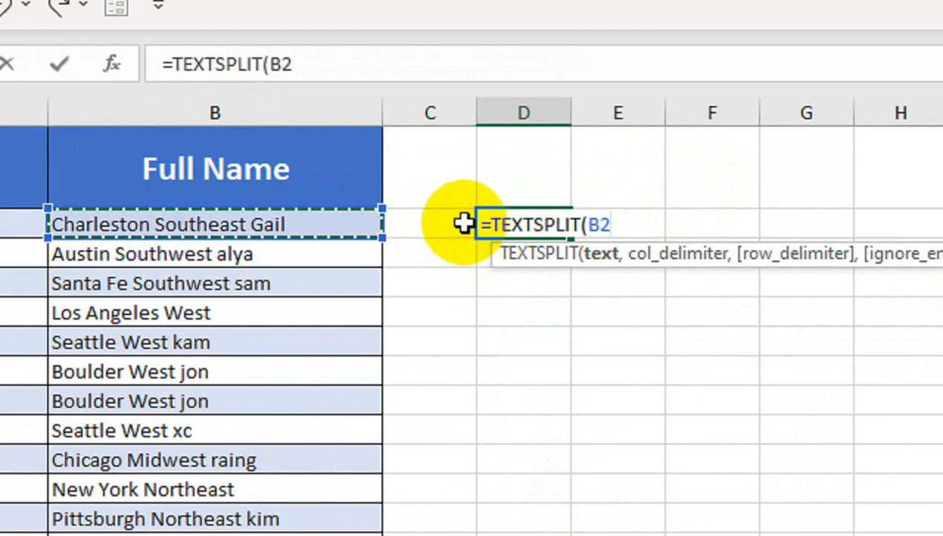
{"action": "type", "text": ","}
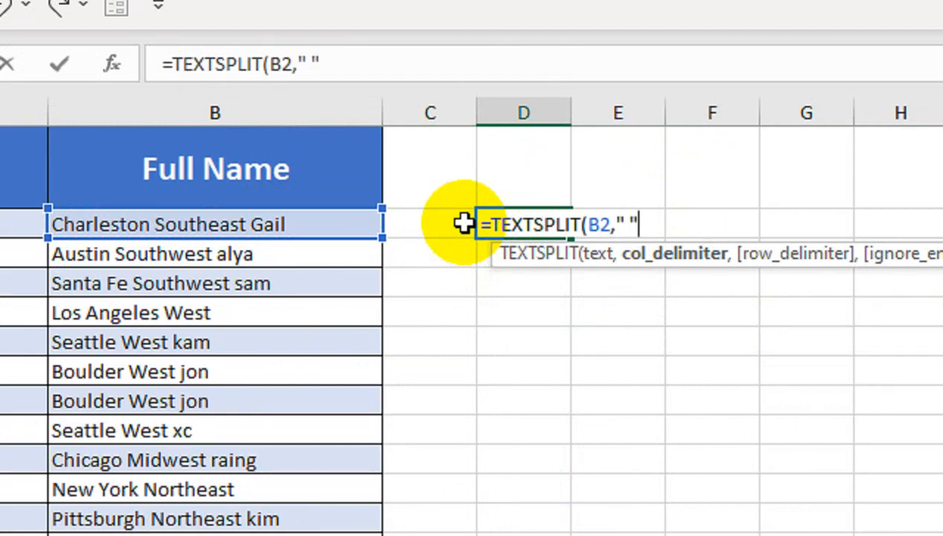
{"action": "key", "text": "Return"}
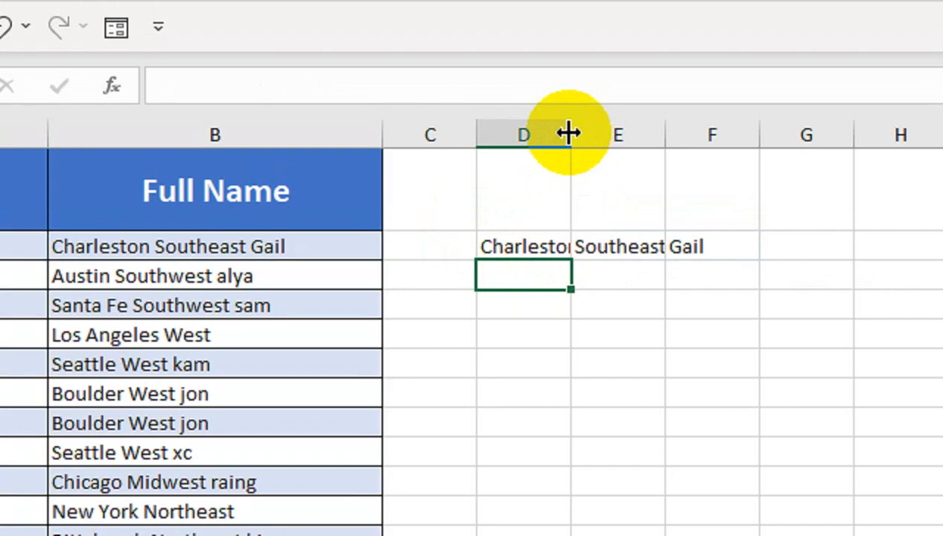
Fit column D to its contents and slightly widen column E for the split name parts
{"action": "double_click", "coordinate": [571, 133]}
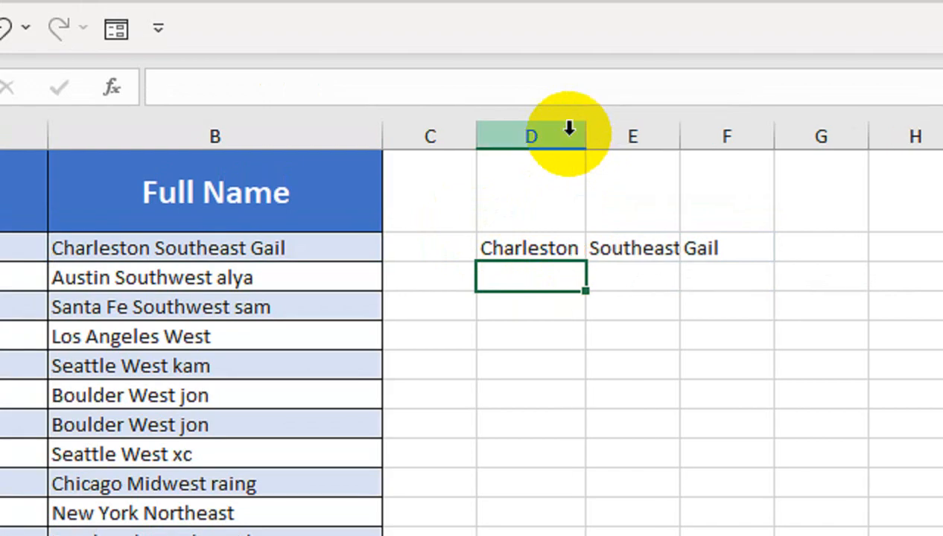
{"action": "left_click_drag", "start_coordinate": [680, 135], "coordinate": [687, 134]}
{"action": "left_click", "coordinate": [609, 246]}
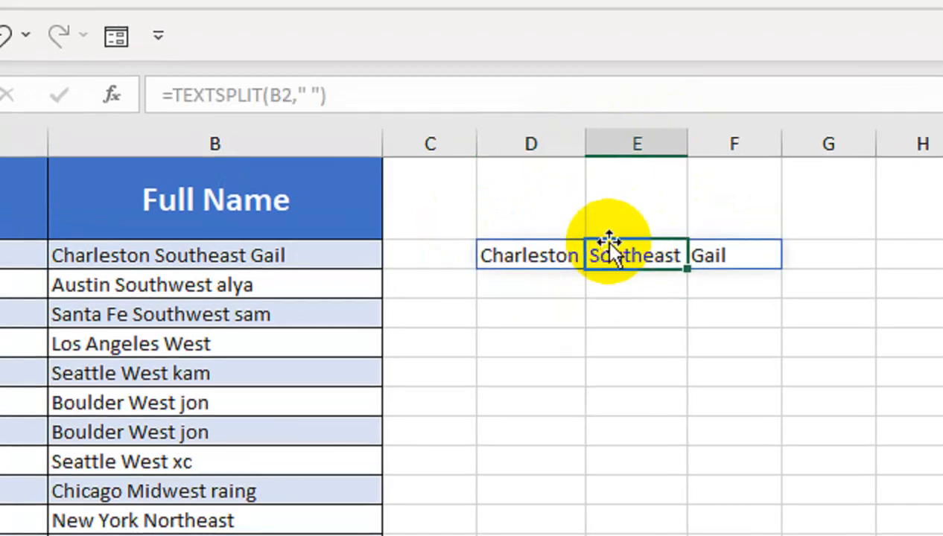
{"action": "left_click", "coordinate": [454, 248]}
Fill the TEXTSPLIT formula in D2 down to row 19 for all employees
{"action": "left_click", "coordinate": [520, 235]}
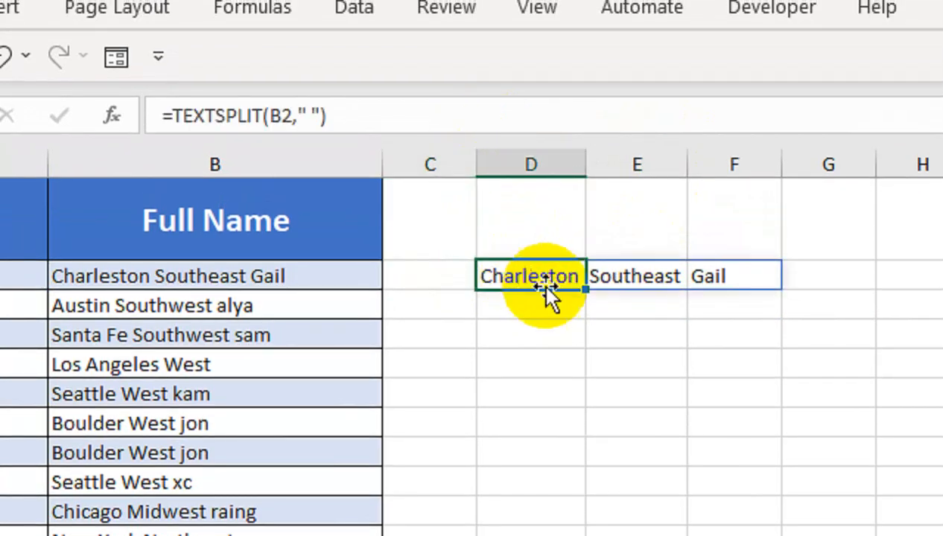
{"action": "left_click_drag", "start_coordinate": [585, 291], "coordinate": [585, 535]}
{"action": "left_click_drag", "start_coordinate": [585, 406], "coordinate": [585, 406]}
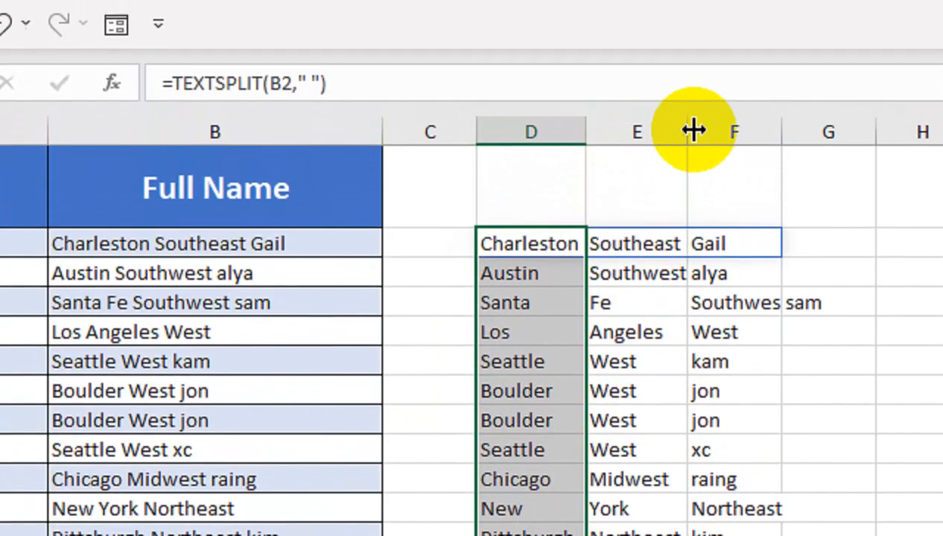
Widen columns D, E and F together to one equal width with ample room for the split text
{"action": "left_click_drag", "start_coordinate": [687, 26], "coordinate": [731, 26]}
{"action": "left_click_drag", "start_coordinate": [492, 26], "coordinate": [683, 24]}
{"action": "left_click_drag", "start_coordinate": [650, 136], "coordinate": [747, 132]}
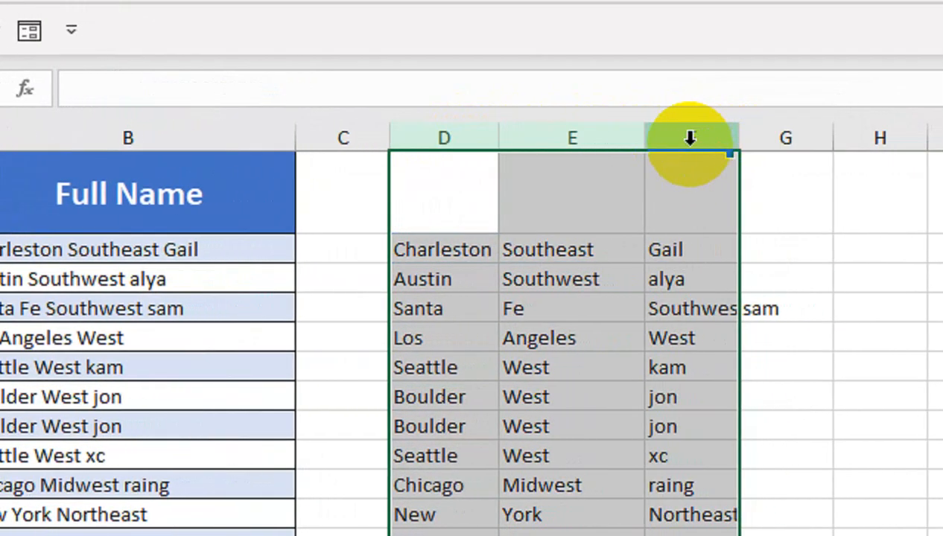
{"action": "double_click", "coordinate": [697, 137]}
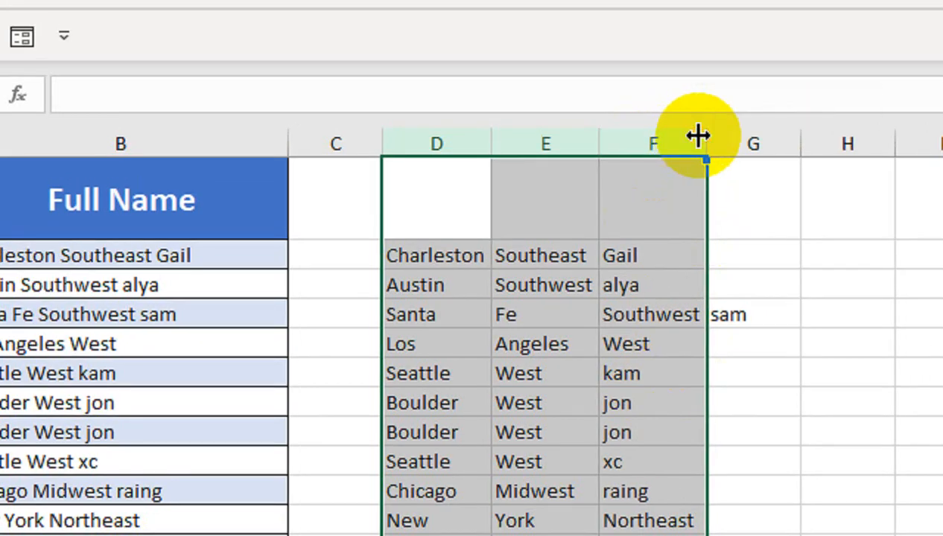
{"action": "left_click_drag", "start_coordinate": [705, 135], "coordinate": [769, 135]}
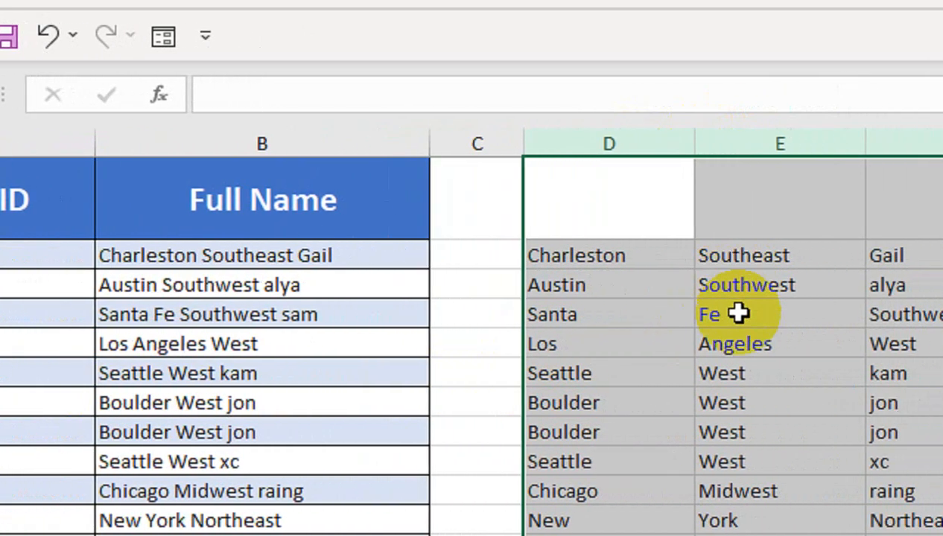
{"action": "left_click", "coordinate": [741, 344]}
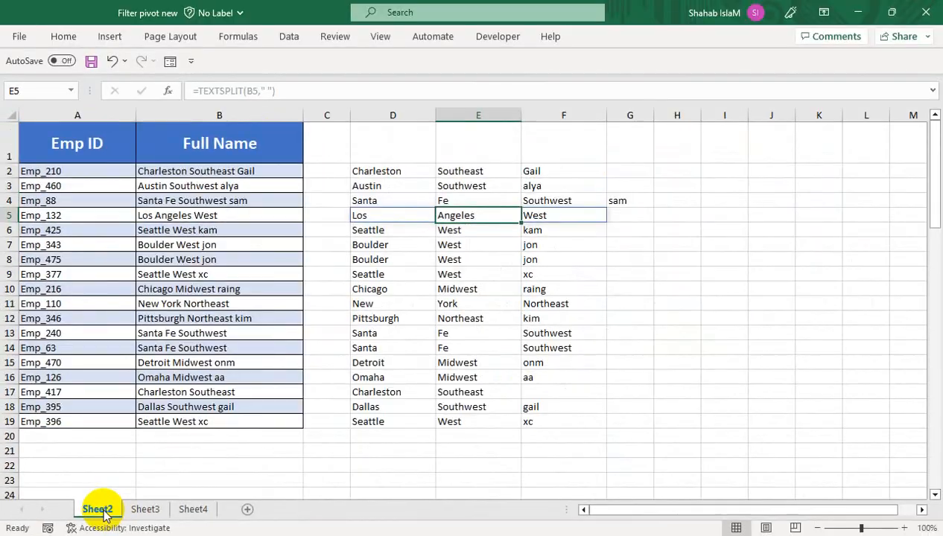
Create a copy of Sheet2 and place it before Sheet2 in the same workbook
{"action": "right_click", "coordinate": [205, 480]}
{"action": "left_click", "coordinate": [185, 370]}
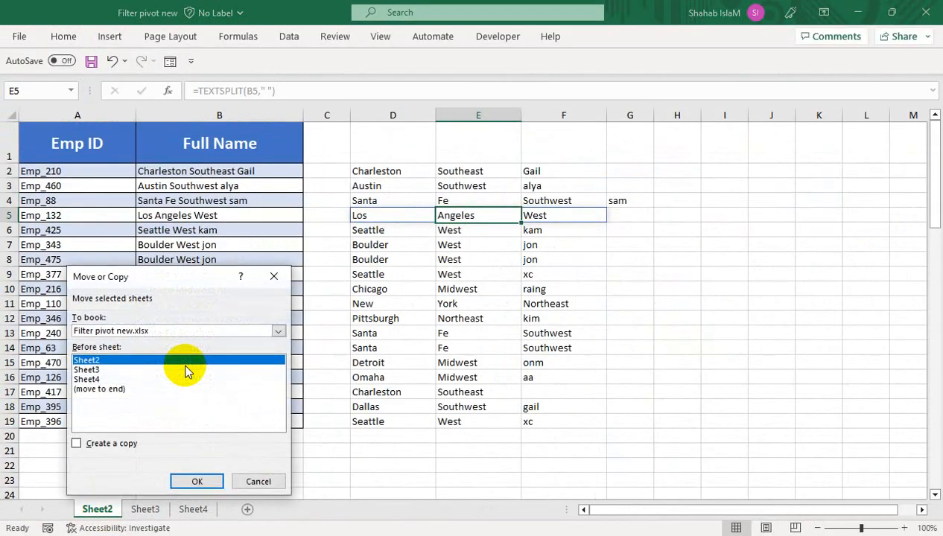
{"action": "left_click", "coordinate": [77, 443]}
{"action": "left_click", "coordinate": [196, 482]}
{"action": "left_click", "coordinate": [300, 270]}
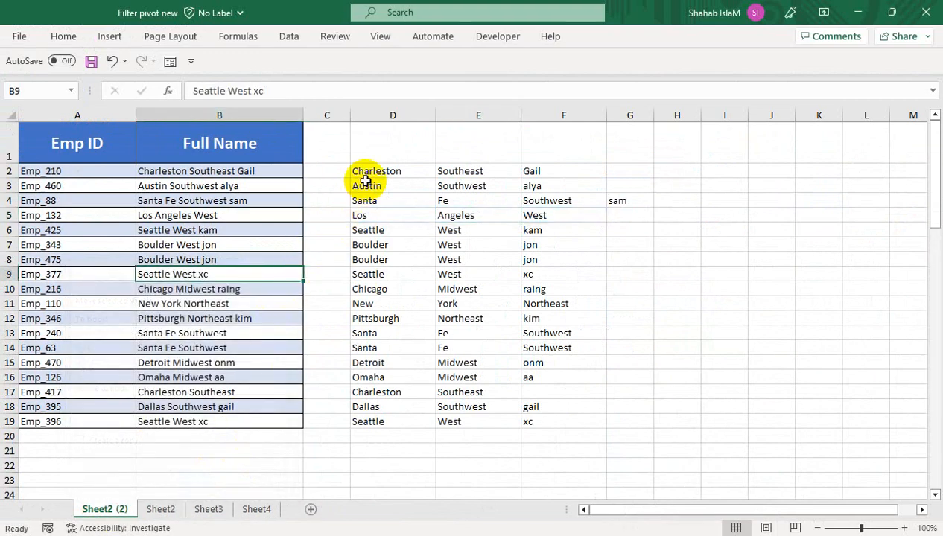
Delete columns D through F with the split results from the copied sheet
{"action": "left_click_drag", "start_coordinate": [389, 115], "coordinate": [583, 110]}
{"action": "right_click", "coordinate": [580, 115]}
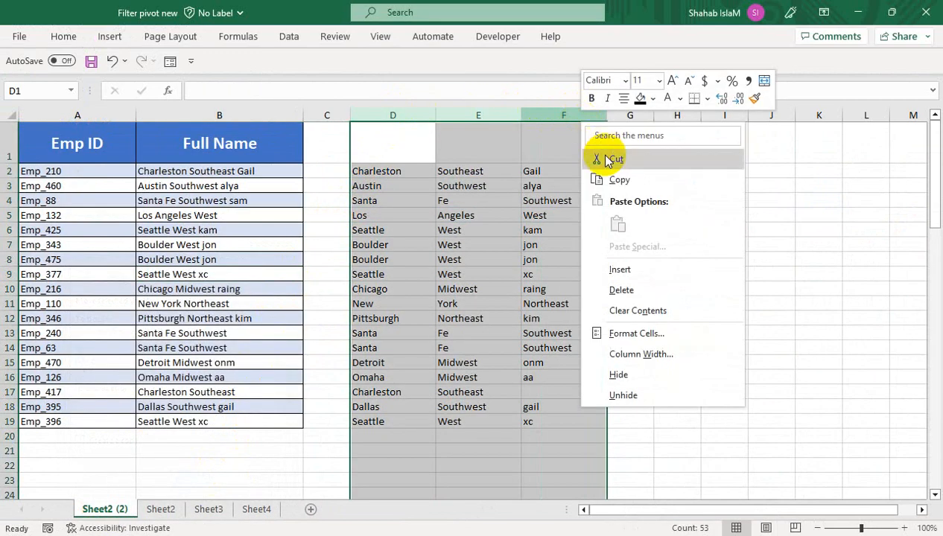
{"action": "left_click", "coordinate": [614, 290]}
{"action": "left_click", "coordinate": [376, 173]}
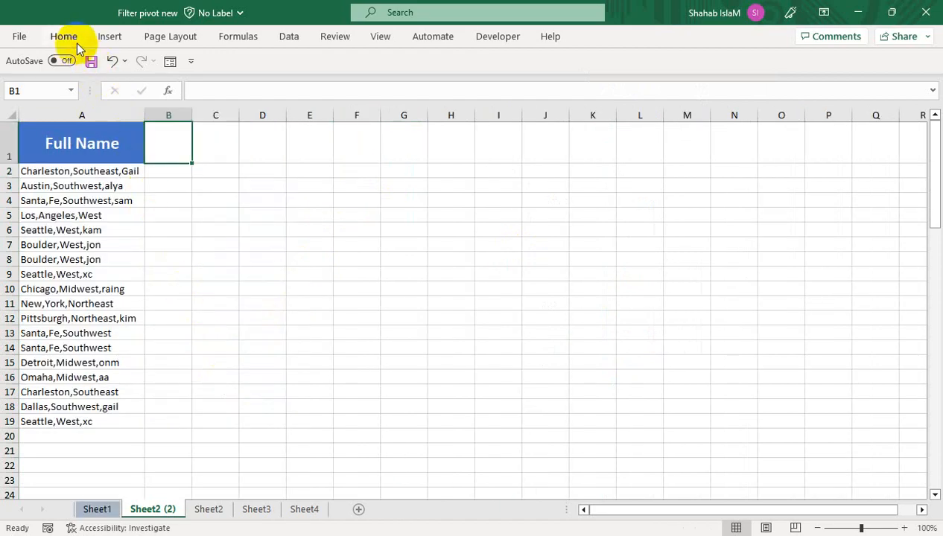
Widen column A with the comma-separated full names and narrow the empty column B into a thin spacer
{"action": "left_click", "coordinate": [64, 37]}
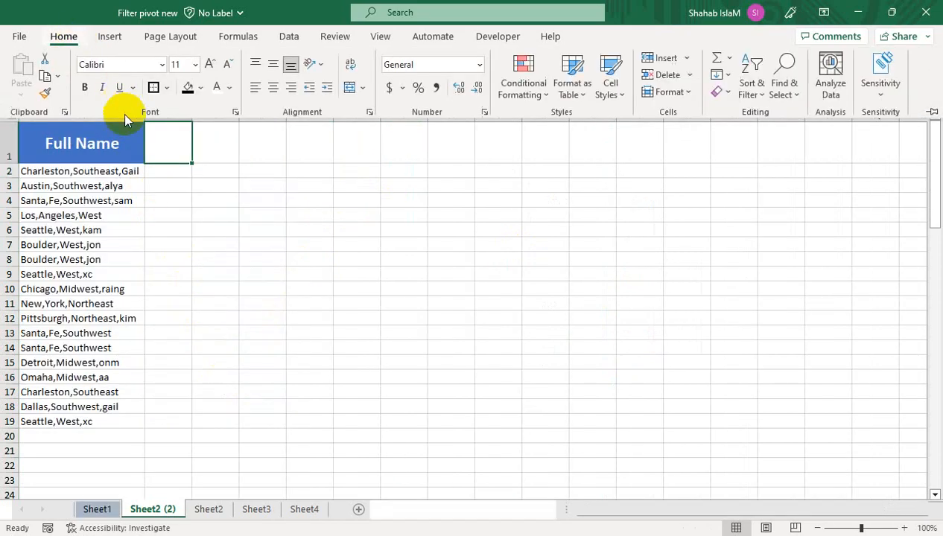
{"action": "left_click_drag", "start_coordinate": [862, 528], "coordinate": [865, 528]}
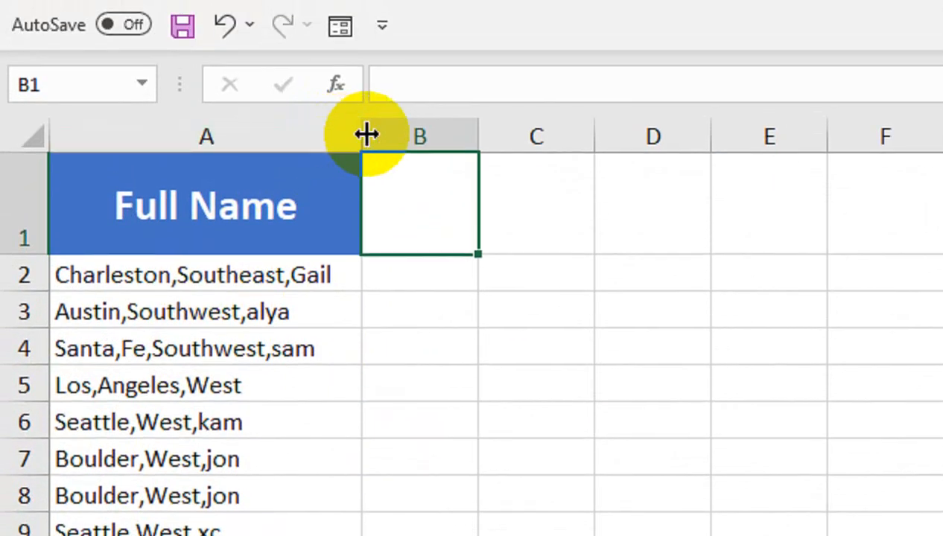
{"action": "left_click_drag", "start_coordinate": [361, 56], "coordinate": [438, 69]}
{"action": "left_click_drag", "start_coordinate": [549, 143], "coordinate": [477, 166]}
Start a TEXTSPLIT formula in cell C2, in the row of the first comma-separated name
{"action": "left_click", "coordinate": [565, 268]}
{"action": "type", "text": "=tye"}
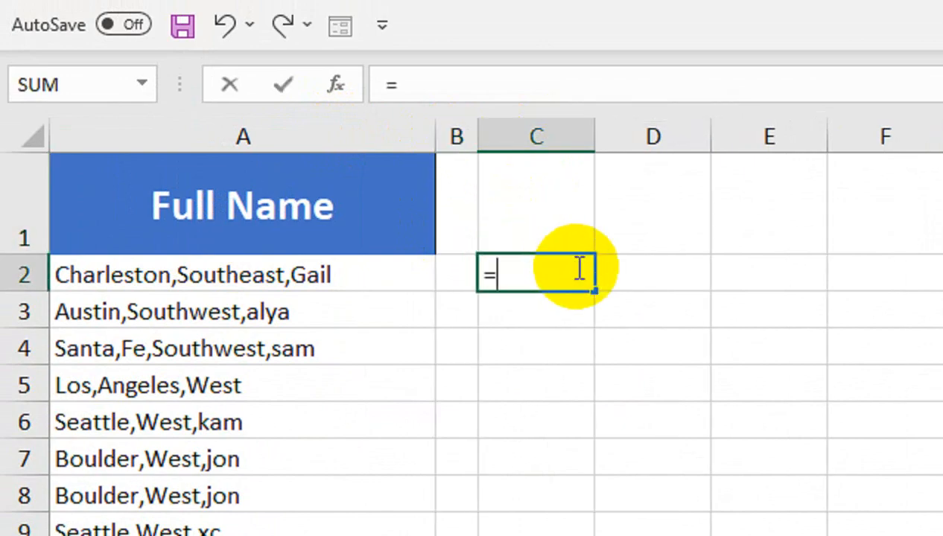
{"action": "key", "text": "BackSpace"}
{"action": "key", "text": "BackSpace"}
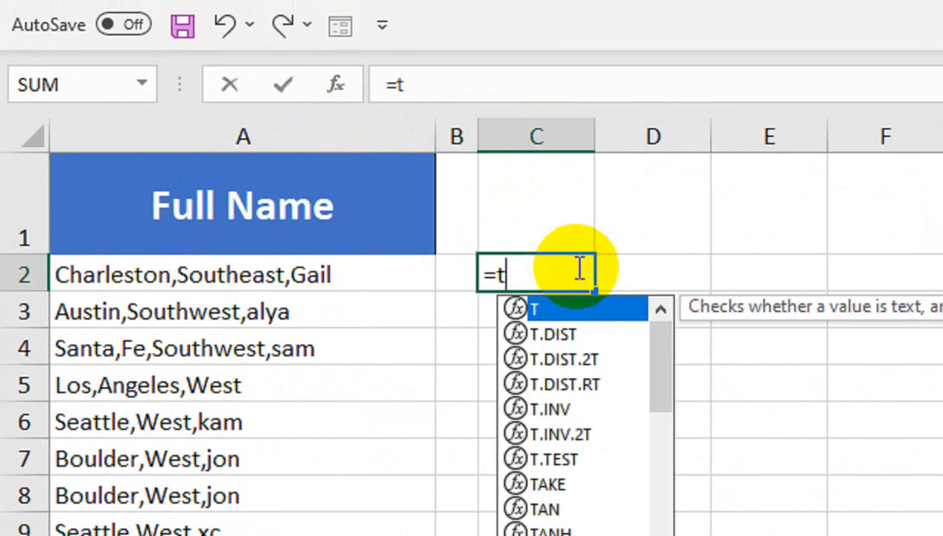
{"action": "type", "text": "ext"}
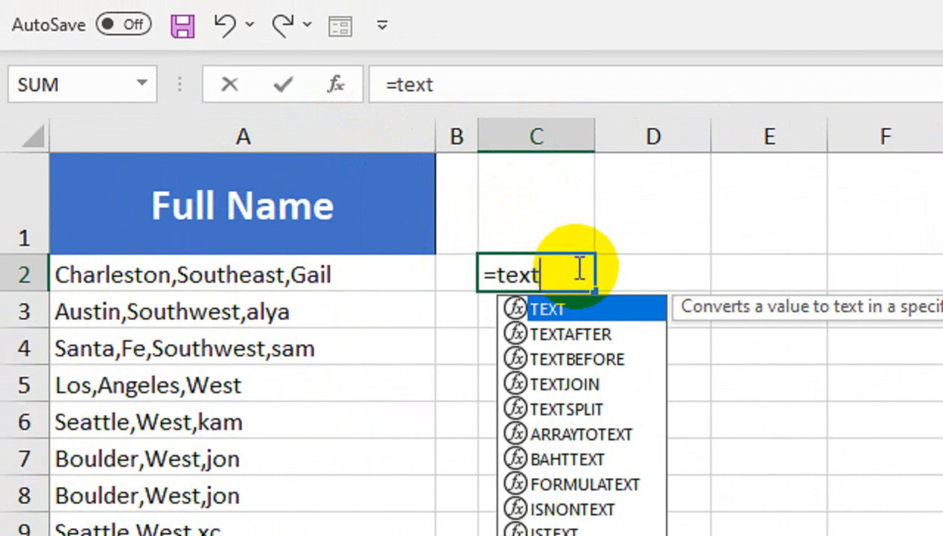
{"action": "key", "text": "Down"}
{"action": "key", "text": "Down"}
{"action": "key", "text": "Down"}
{"action": "key", "text": "Down"}
{"action": "key", "text": "Tab"}
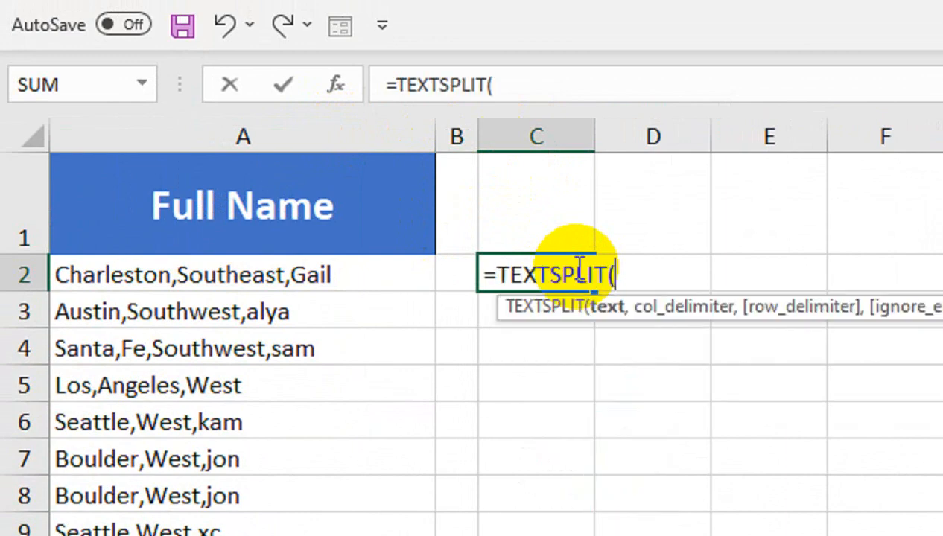
Complete the C2 formula as =TEXTSPLIT(A2,",") to split the name at its commas
{"action": "key", "text": "Left"}
{"action": "key", "text": "Left"}
{"action": "type", "text": ","}
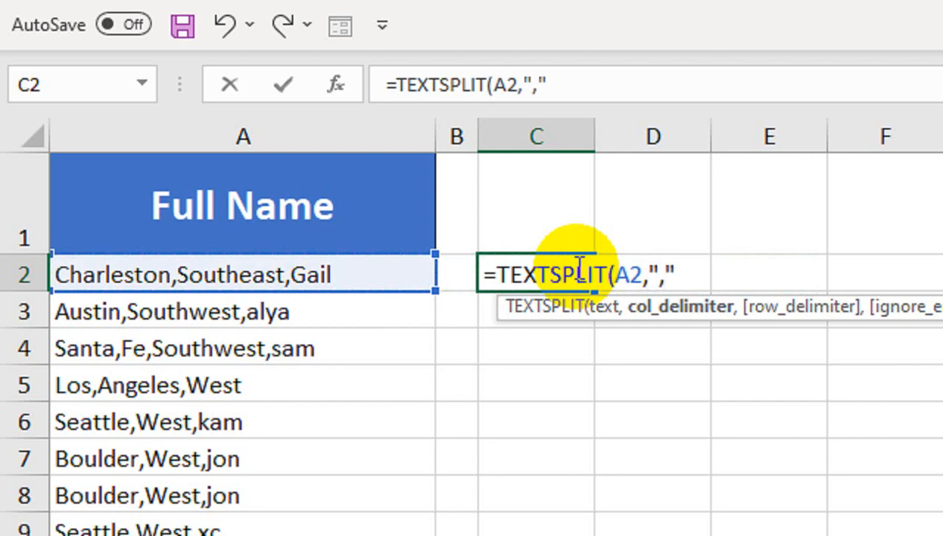
{"action": "type", "text": "\",\")"}
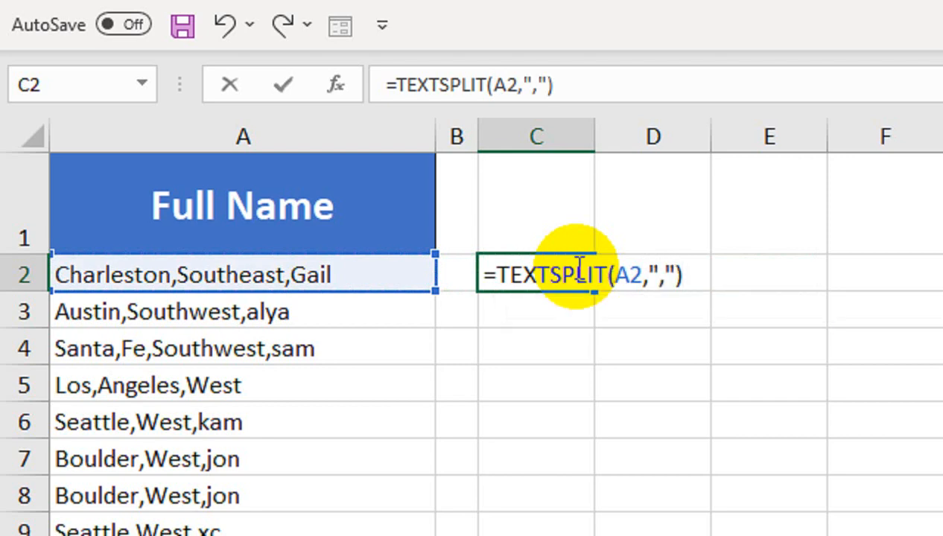
{"action": "key", "text": "Return"}
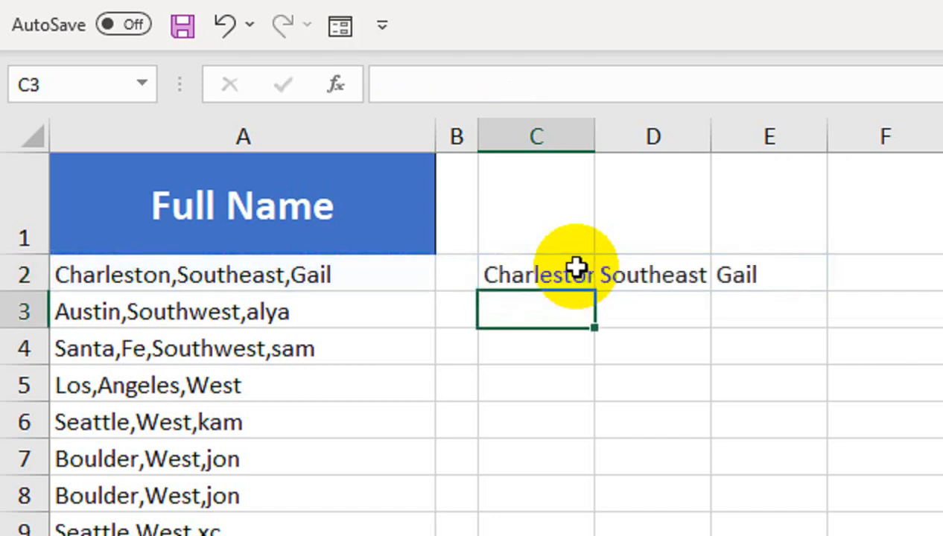
Widen column C so the first part of the split name fits in C2
{"action": "left_click", "coordinate": [577, 268]}
{"action": "left_click_drag", "start_coordinate": [595, 131], "coordinate": [614, 131]}
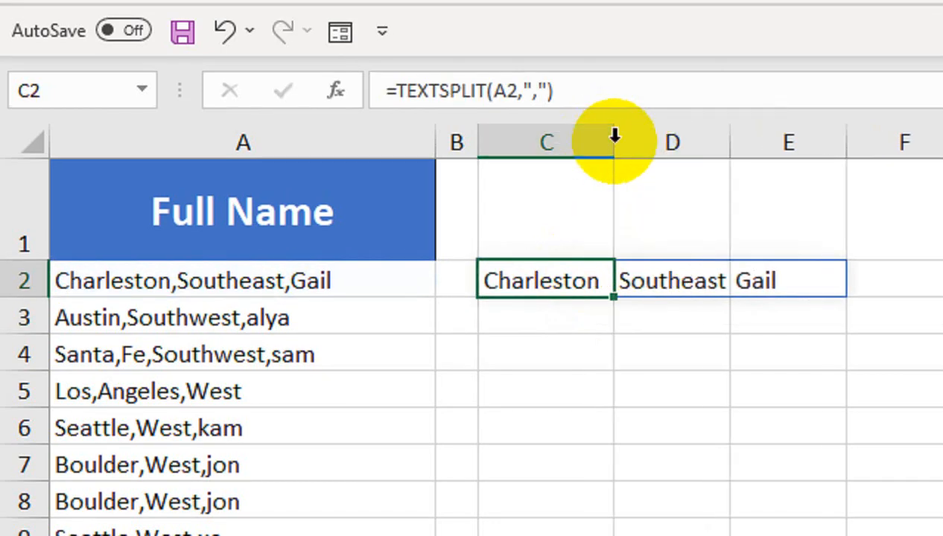
Fill the comma-delimited TEXTSPLIT formula from C2 down column C for the remaining full names
{"action": "left_click_drag", "start_coordinate": [613, 298], "coordinate": [642, 535]}
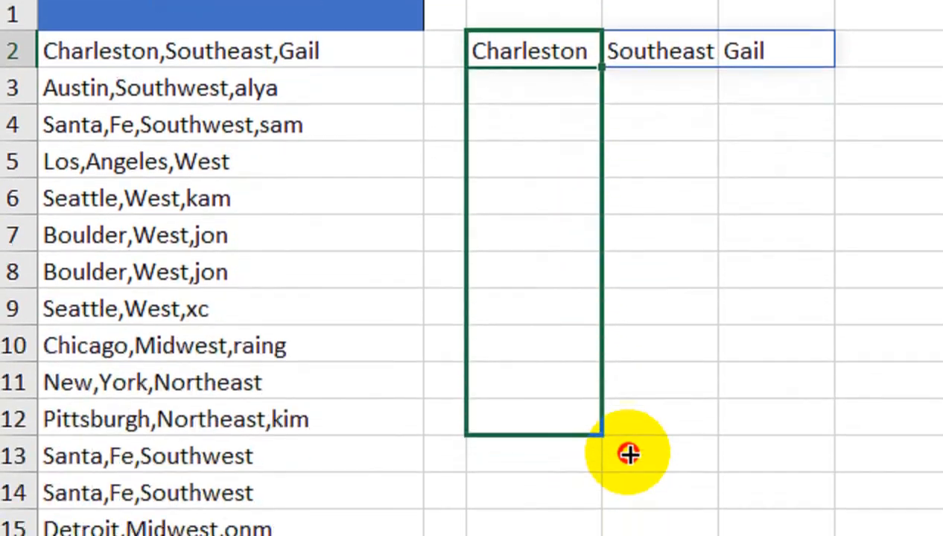
{"action": "mouse_move", "coordinate": [629, 454]}
{"action": "left_mouse_down"}
{"action": "mouse_move", "coordinate": [635, 524]}
{"action": "mouse_move", "coordinate": [635, 447]}
{"action": "left_mouse_up"}
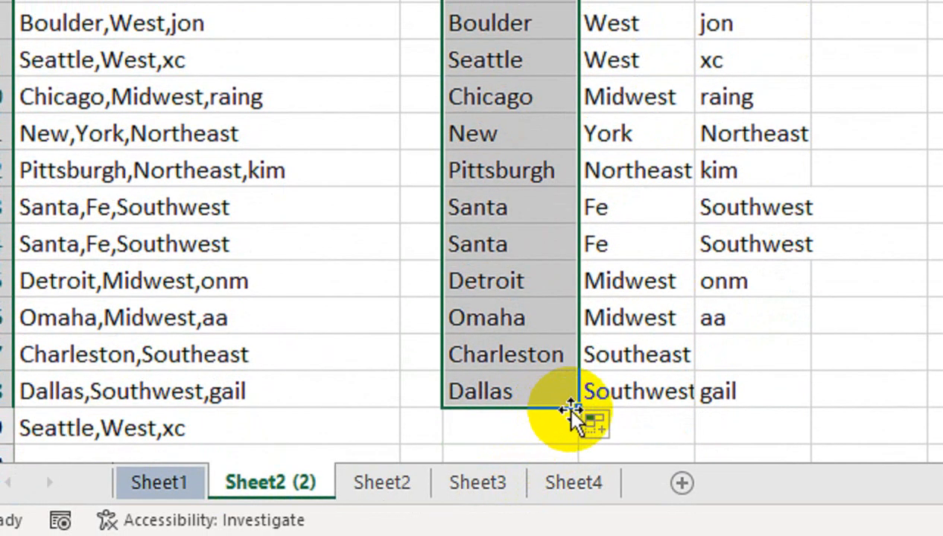
{"action": "left_click_drag", "start_coordinate": [578, 407], "coordinate": [583, 427]}
{"action": "left_click_drag", "start_coordinate": [683, 162], "coordinate": [694, 136]}
{"action": "left_click", "coordinate": [583, 297]}
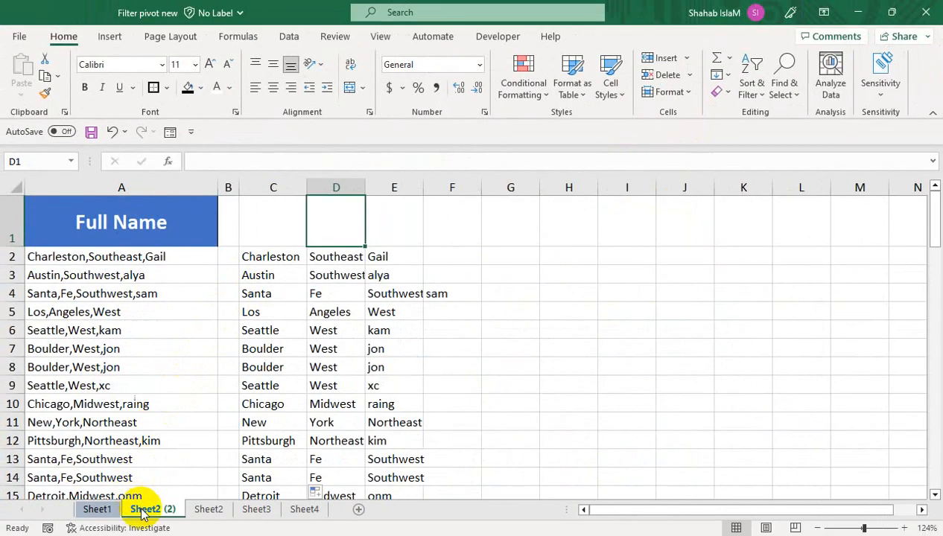
Create a copy of the Sheet2 (2) worksheet in the same workbook, placed before Sheet1
{"action": "right_click", "coordinate": [149, 509]}
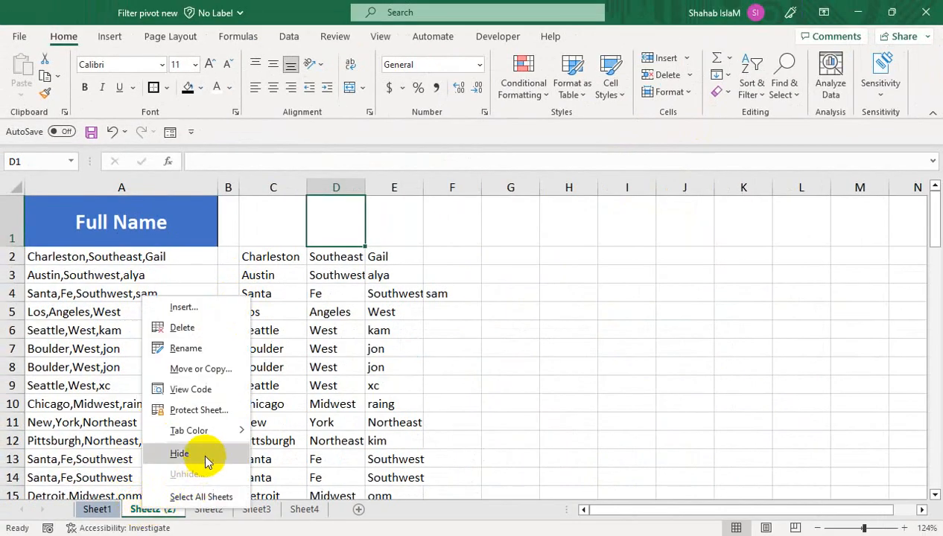
{"action": "left_click", "coordinate": [197, 371]}
{"action": "left_click", "coordinate": [141, 447]}
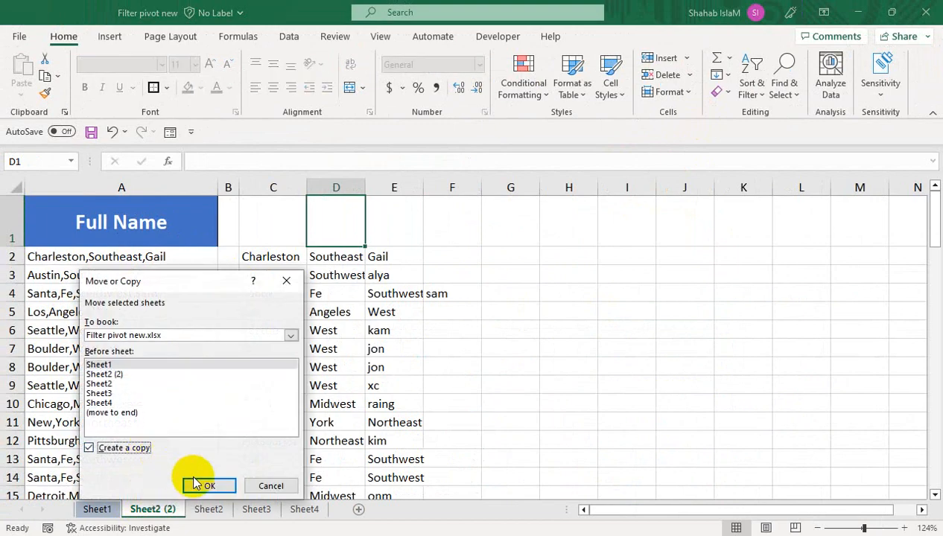
{"action": "left_click", "coordinate": [201, 485]}
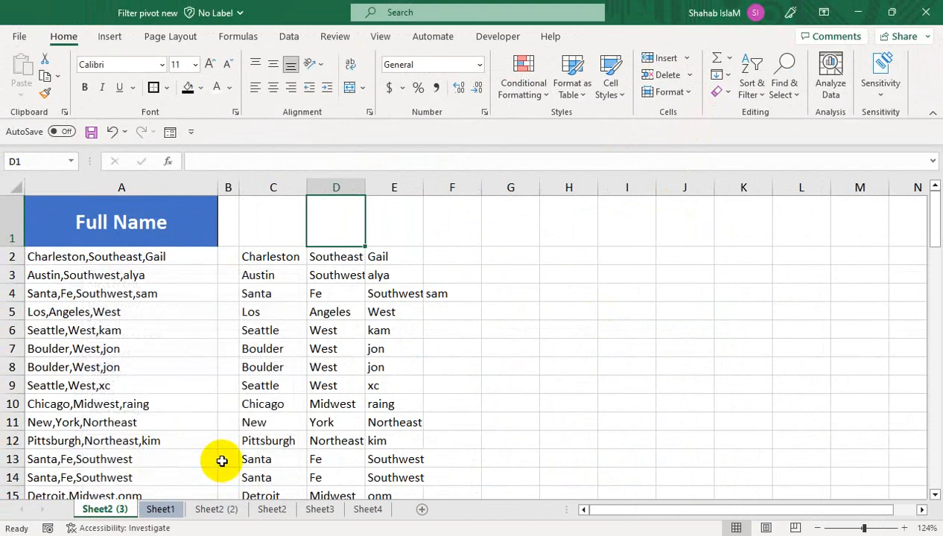
Go to Sheet2 and delete columns D to G containing the space-delimited split results
{"action": "left_click", "coordinate": [216, 509]}
{"action": "left_click", "coordinate": [270, 510]}
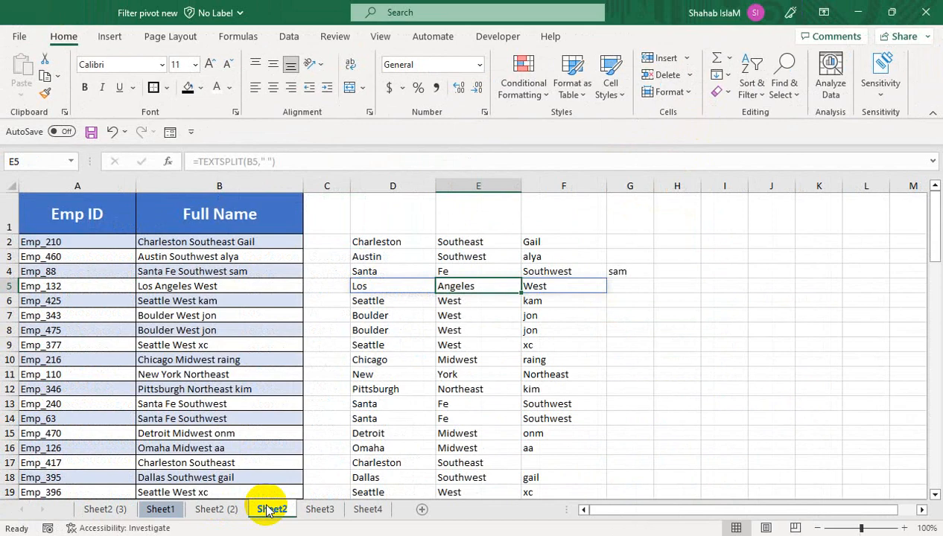
{"action": "left_click", "coordinate": [238, 358]}
{"action": "left_click", "coordinate": [370, 185]}
{"action": "left_click_drag", "start_coordinate": [370, 185], "coordinate": [625, 181]}
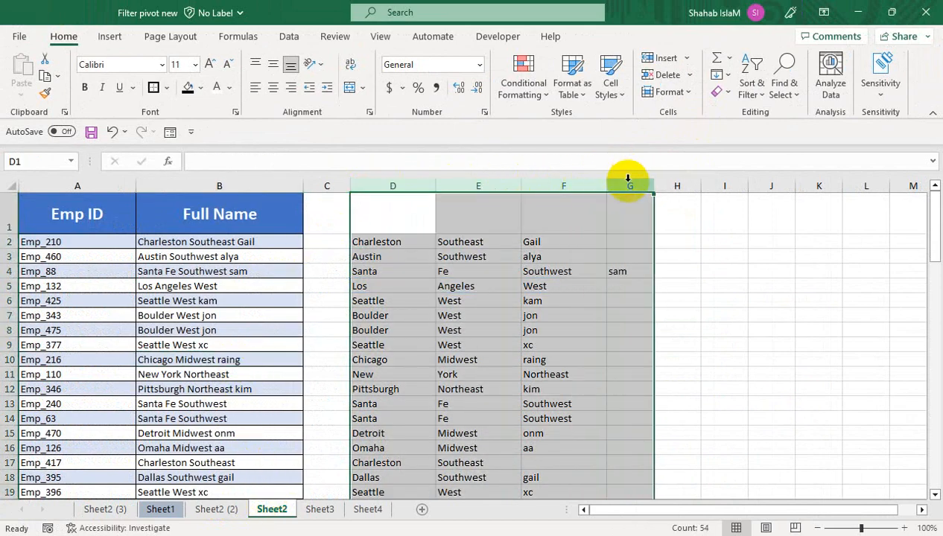
{"action": "right_click", "coordinate": [629, 186]}
{"action": "left_click", "coordinate": [669, 351]}
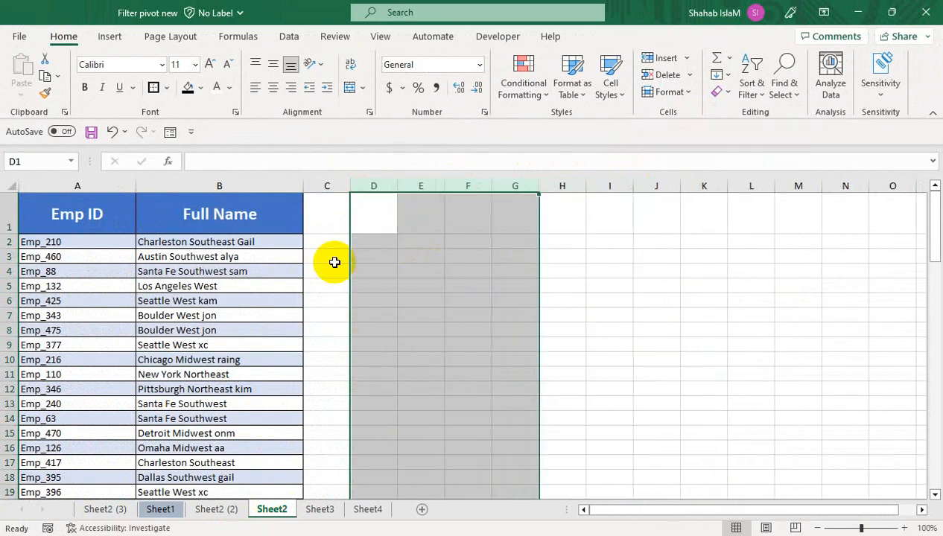
Delete the Emp ID column from Sheet2 so that Full Name becomes column A
{"action": "left_click", "coordinate": [377, 242]}
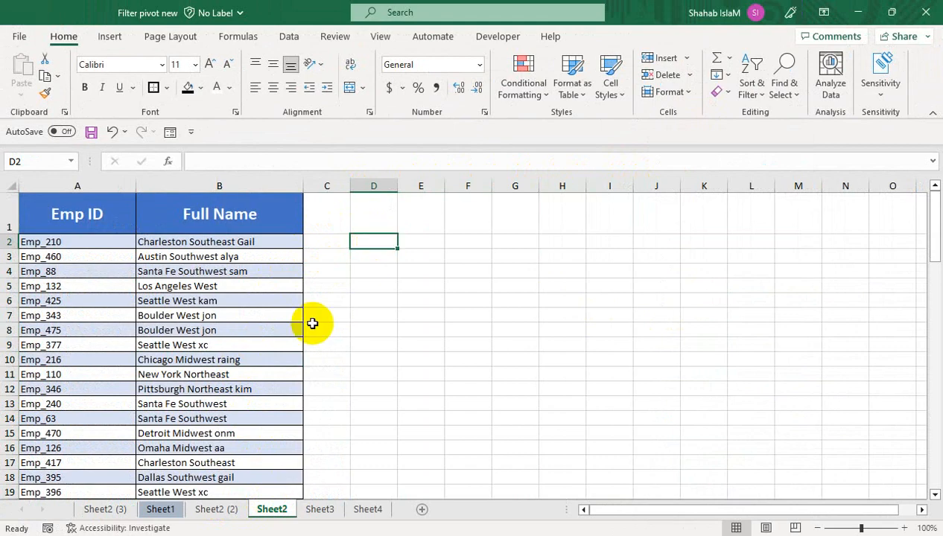
{"action": "left_click", "coordinate": [71, 185]}
{"action": "right_click", "coordinate": [70, 185]}
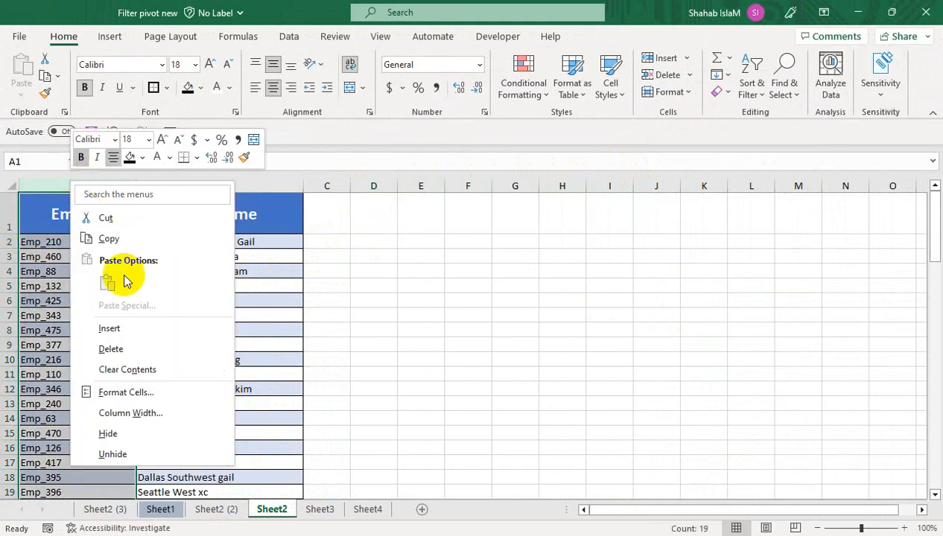
{"action": "left_click", "coordinate": [109, 349]}
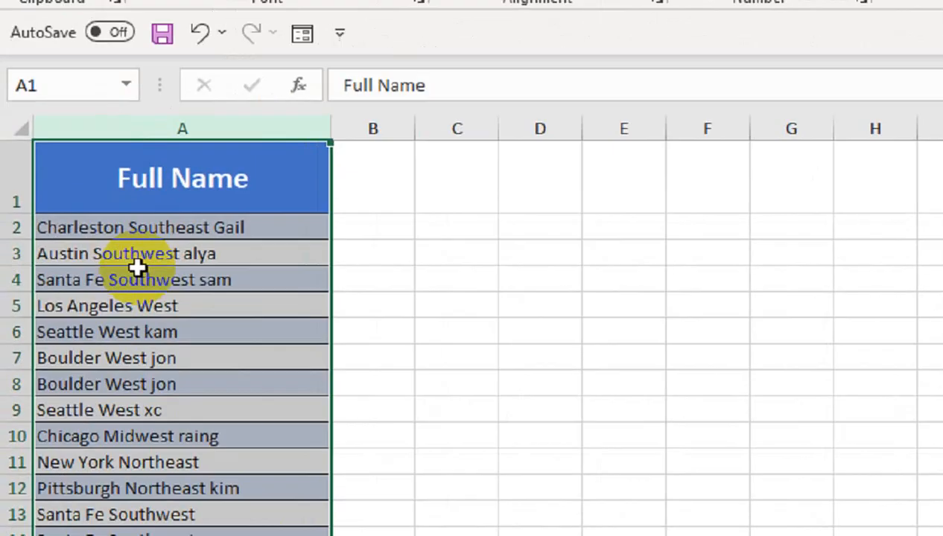
{"action": "left_click", "coordinate": [37, 253]}
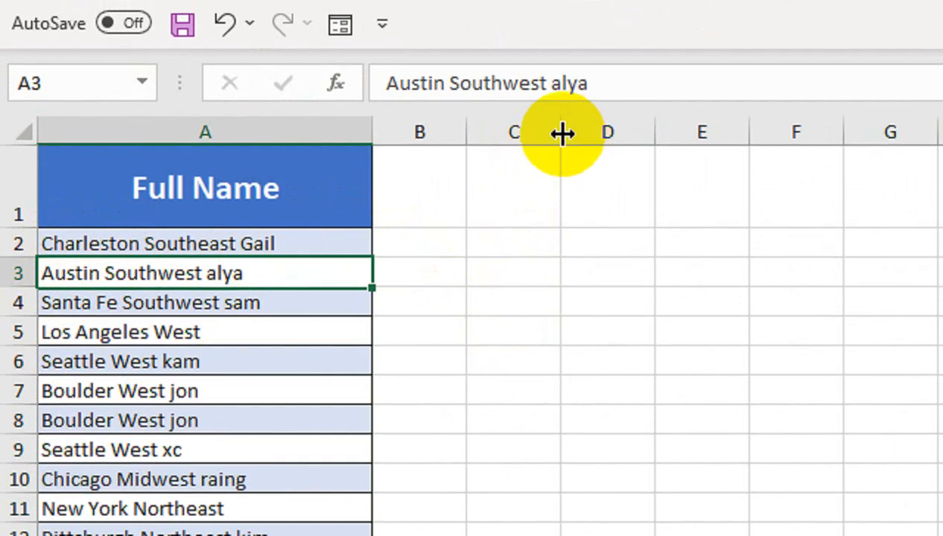
Widen column C and add the header textbefore in C1 with the formatting of the Full Name header
{"action": "left_click_drag", "start_coordinate": [561, 121], "coordinate": [727, 122]}
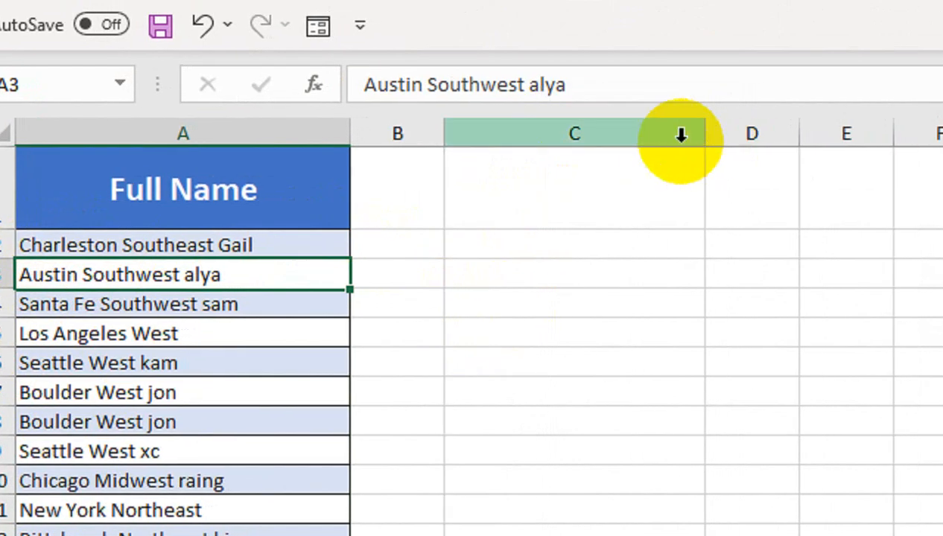
{"action": "left_click", "coordinate": [594, 167]}
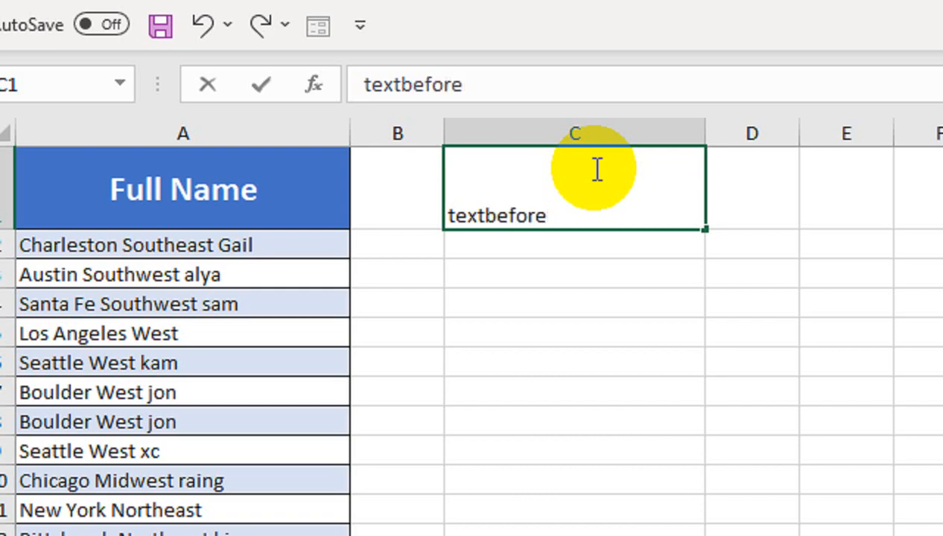
{"action": "left_click", "coordinate": [62, 168]}
{"action": "left_click", "coordinate": [93, 141]}
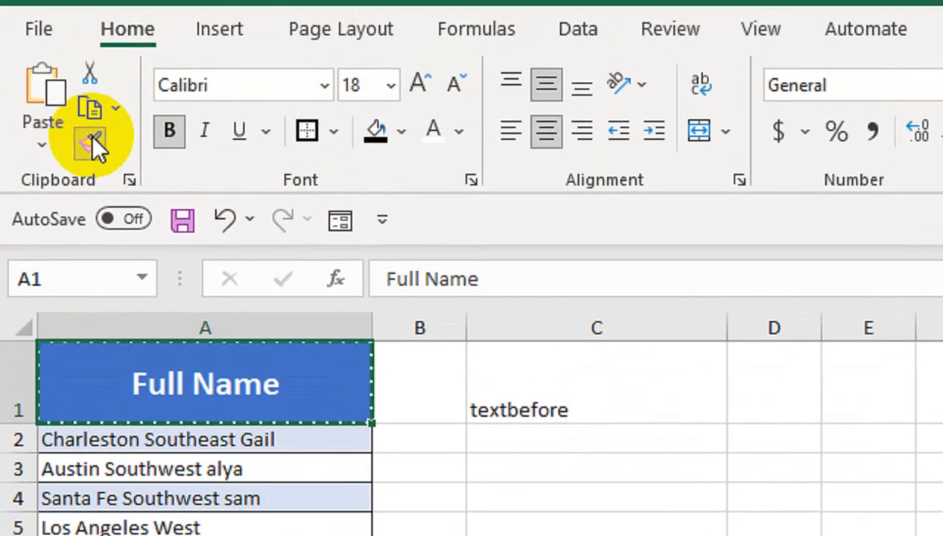
{"action": "left_click", "coordinate": [506, 383]}
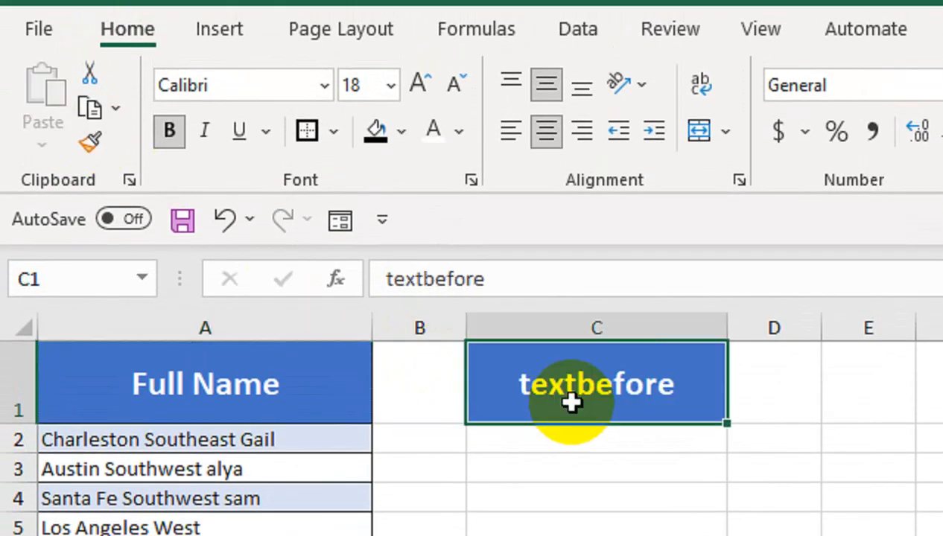
Enter =TEXTBEFORE(A2," ") in C2 to extract the text before the first space of the full name
{"action": "left_click", "coordinate": [514, 441]}
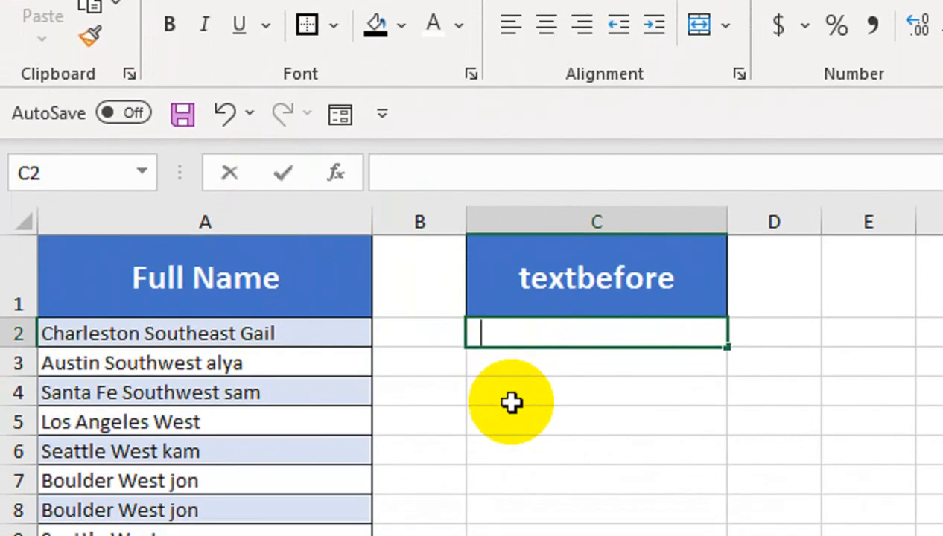
{"action": "type", "text": "=text"}
{"action": "key", "text": "Down"}
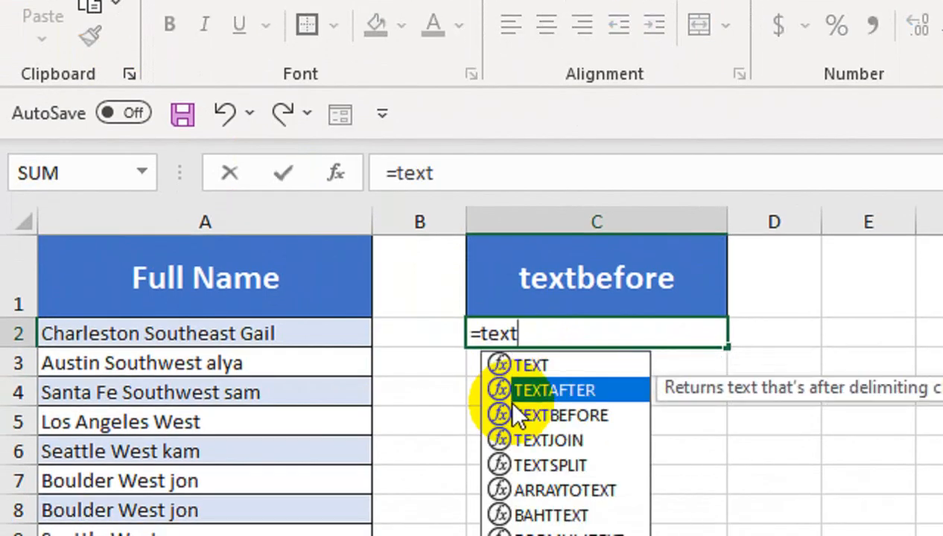
{"action": "double_click", "coordinate": [514, 407]}
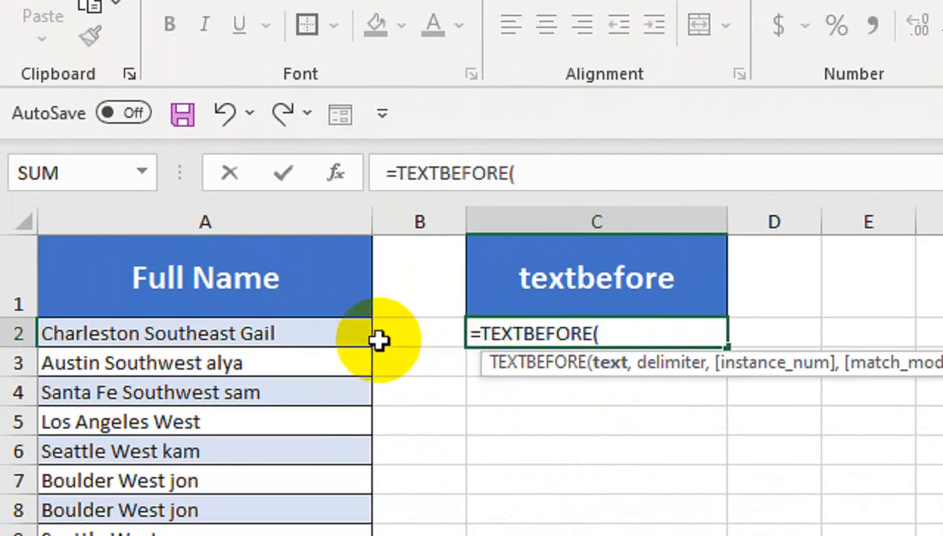
{"action": "left_click", "coordinate": [299, 331]}
{"action": "type", "text": ","}
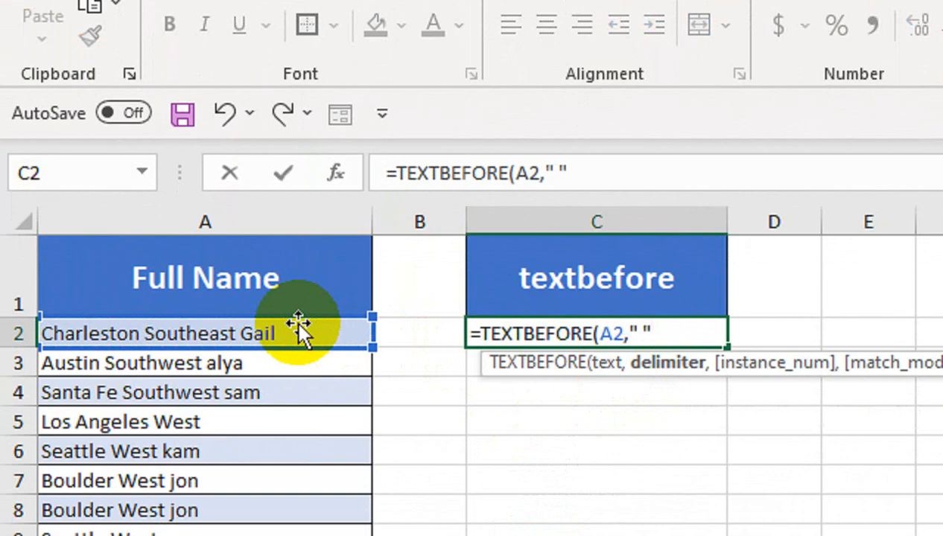
{"action": "type", "text": "\" \")"}
{"action": "key", "text": "Return"}
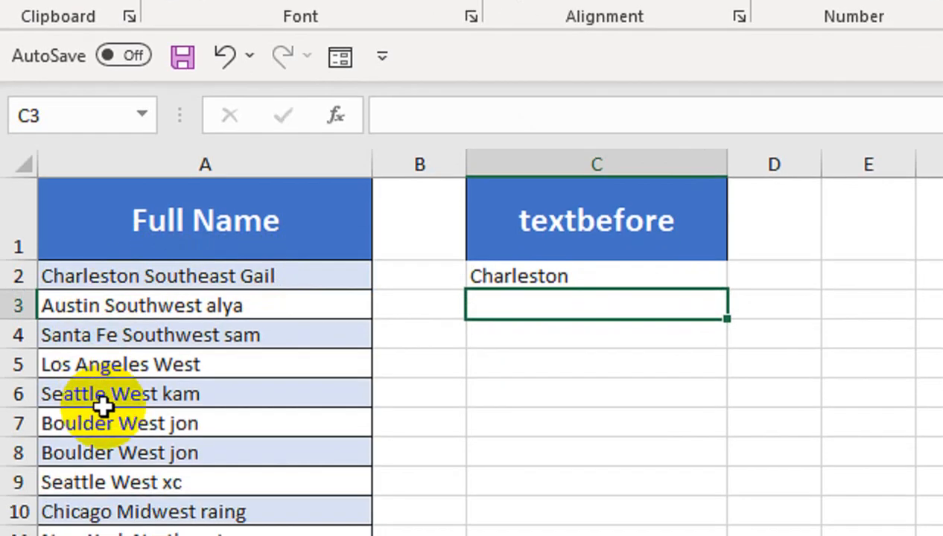
Fill the TEXTBEFORE formula from C2 down column C for the remaining names
{"action": "left_click", "coordinate": [625, 275]}
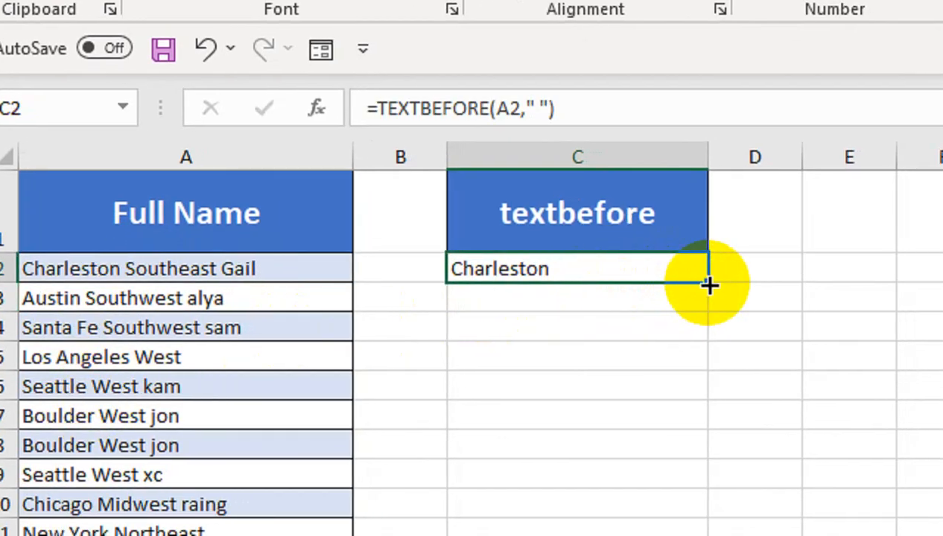
{"action": "left_click_drag", "start_coordinate": [709, 285], "coordinate": [674, 326]}
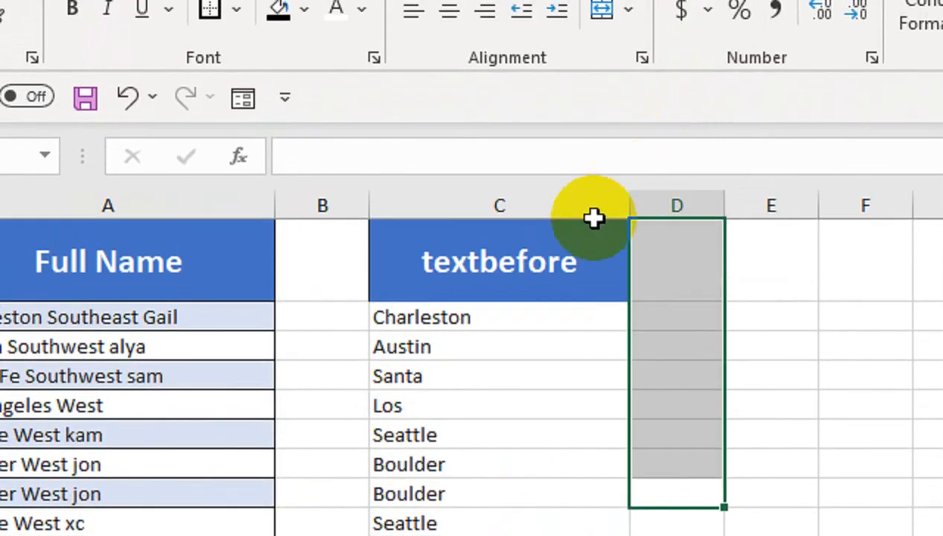
{"action": "left_click", "coordinate": [568, 263]}
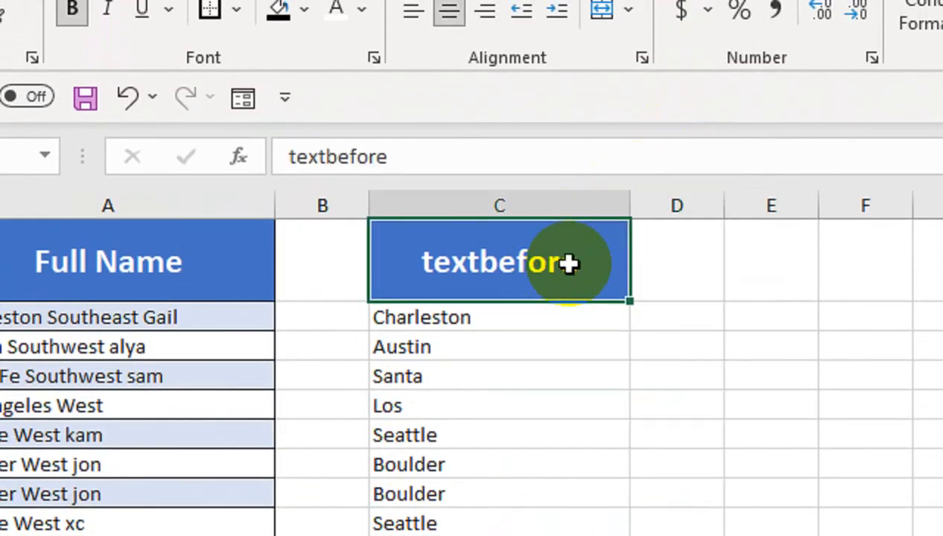
Narrow column D into a thin spacer and widen column E for a second result column
{"action": "left_click_drag", "start_coordinate": [723, 205], "coordinate": [630, 210]}
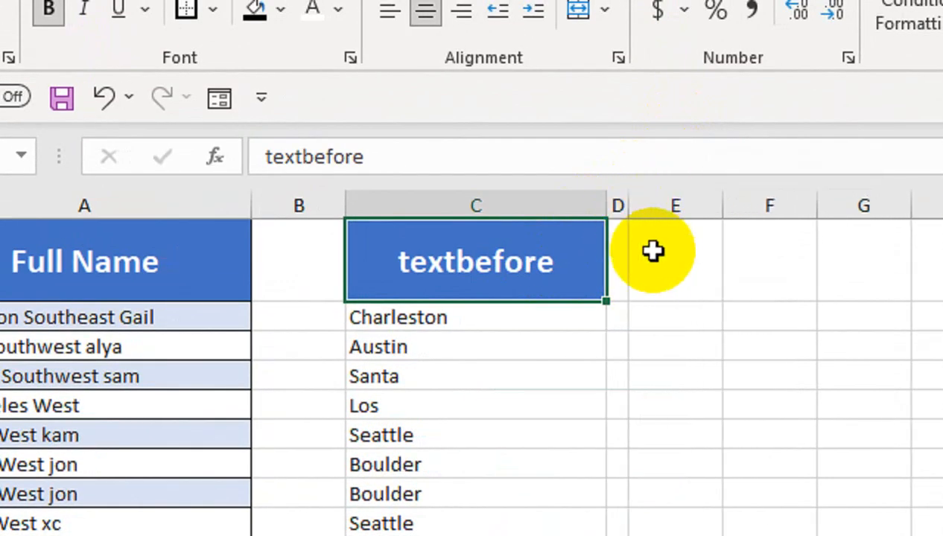
{"action": "left_click_drag", "start_coordinate": [719, 206], "coordinate": [928, 206]}
{"action": "left_click", "coordinate": [733, 262]}
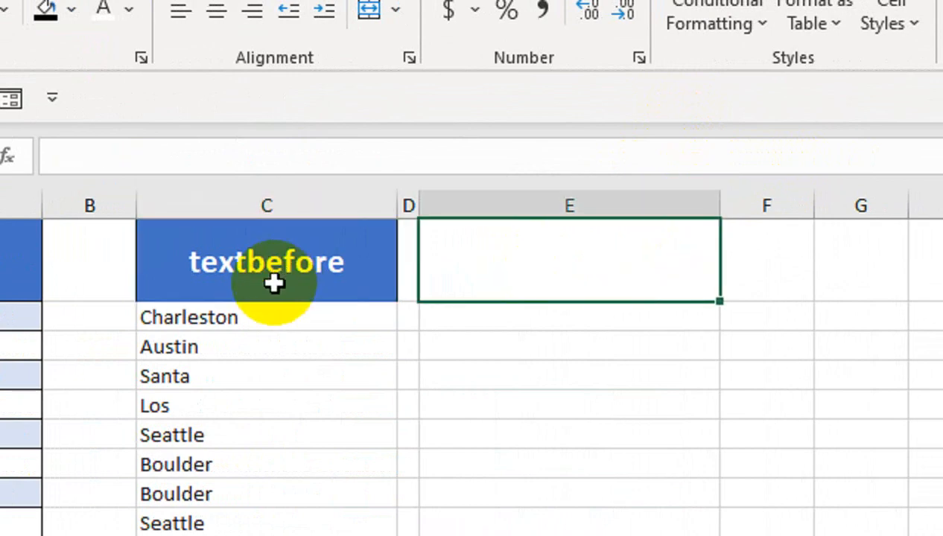
Copy the textbefore header from C1 into E1
{"action": "left_click", "coordinate": [257, 266]}
{"action": "key", "text": "ctrl+c"}
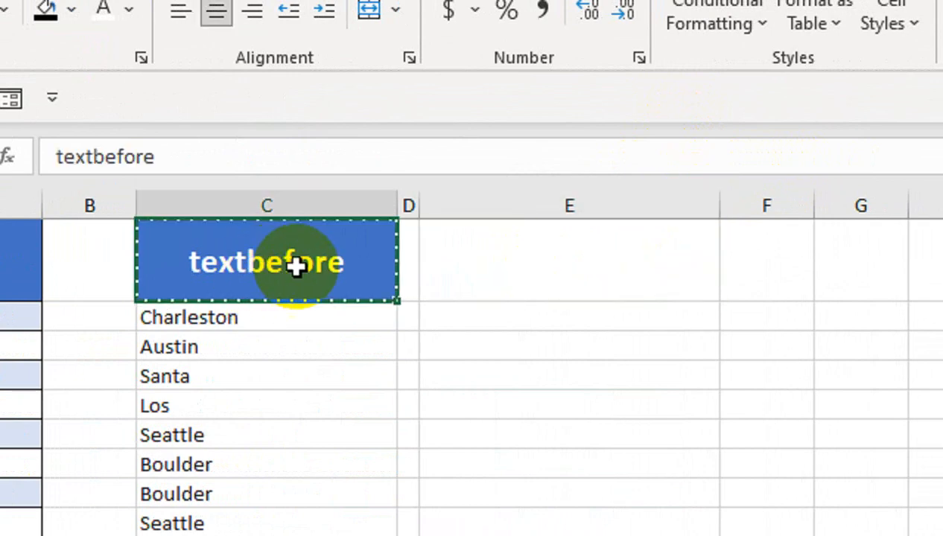
{"action": "left_click", "coordinate": [505, 265]}
{"action": "key", "text": "ctrl+v"}
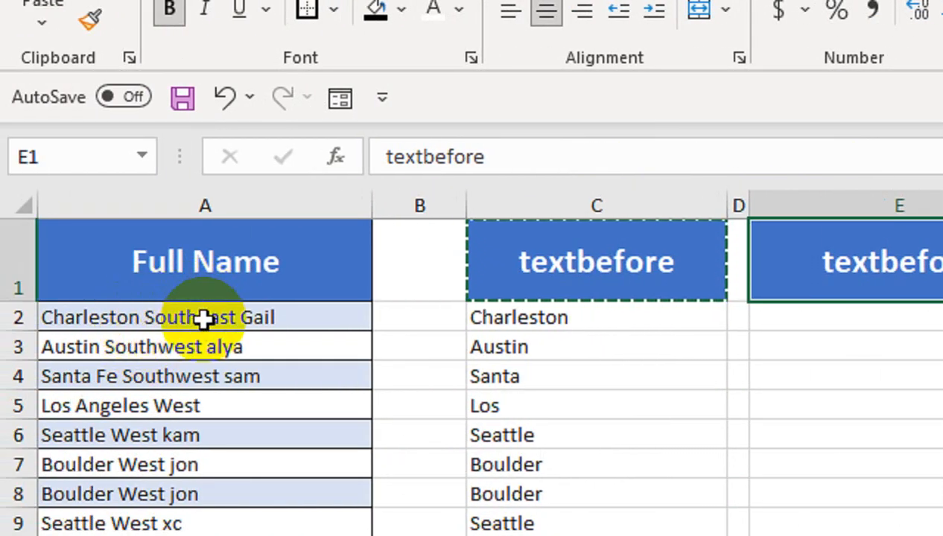
Enter =TEXTBEFORE(A2," ",2) in E2 to extract the text before the second space of the full name
{"action": "left_click", "coordinate": [819, 318]}
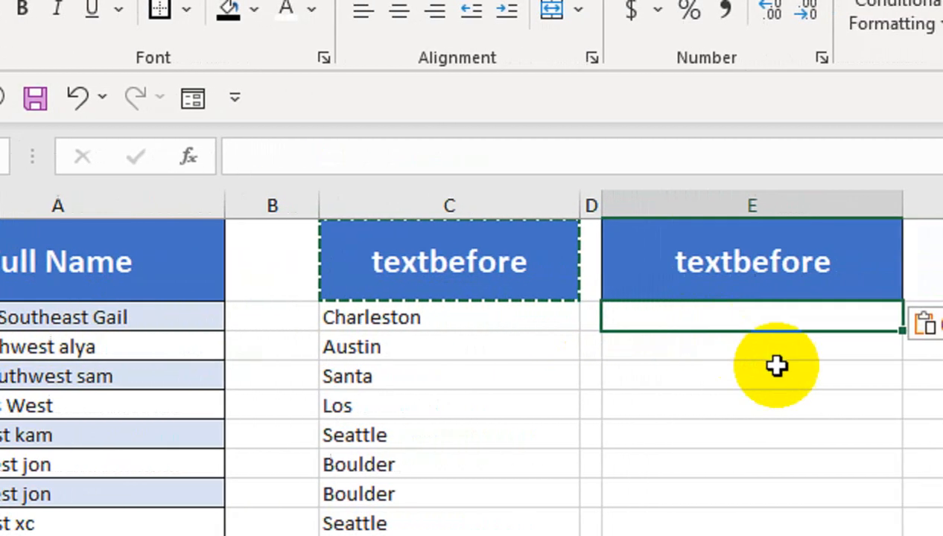
{"action": "type", "text": "=text"}
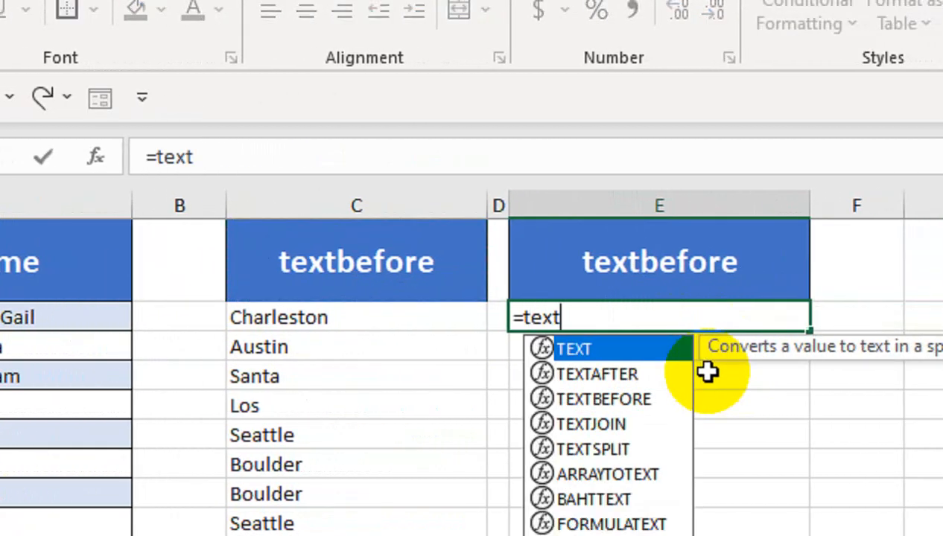
{"action": "key", "text": "Down"}
{"action": "key", "text": "Down"}
{"action": "key", "text": "Tab"}
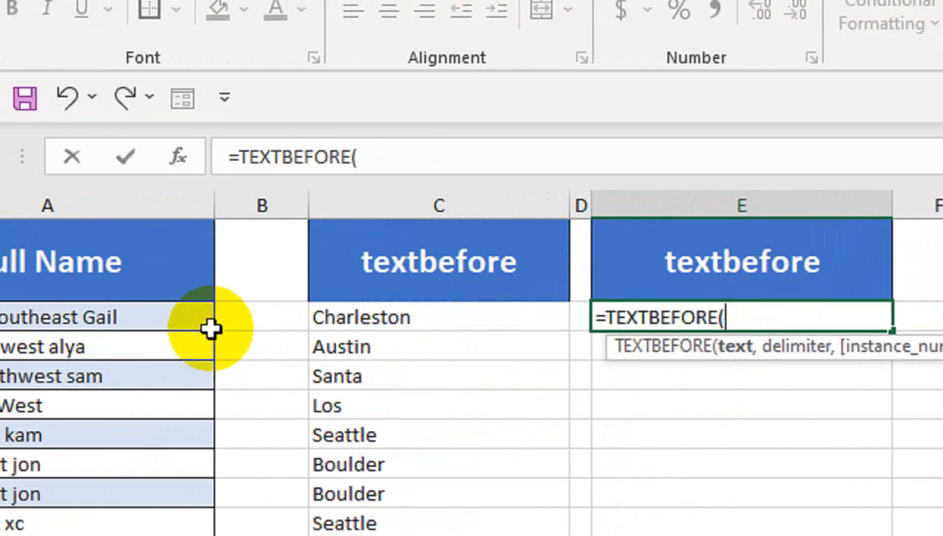
{"action": "left_click", "coordinate": [125, 318]}
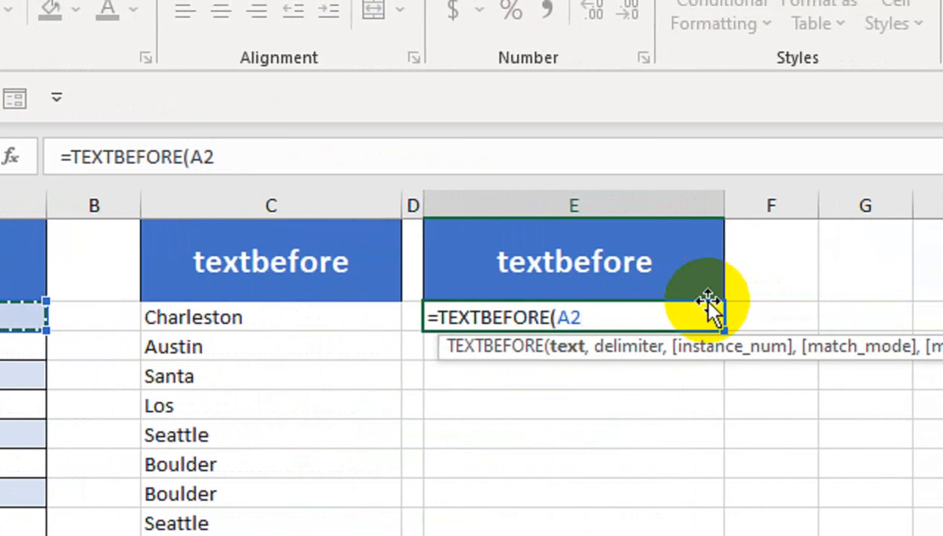
{"action": "type", "text": ",\" "}
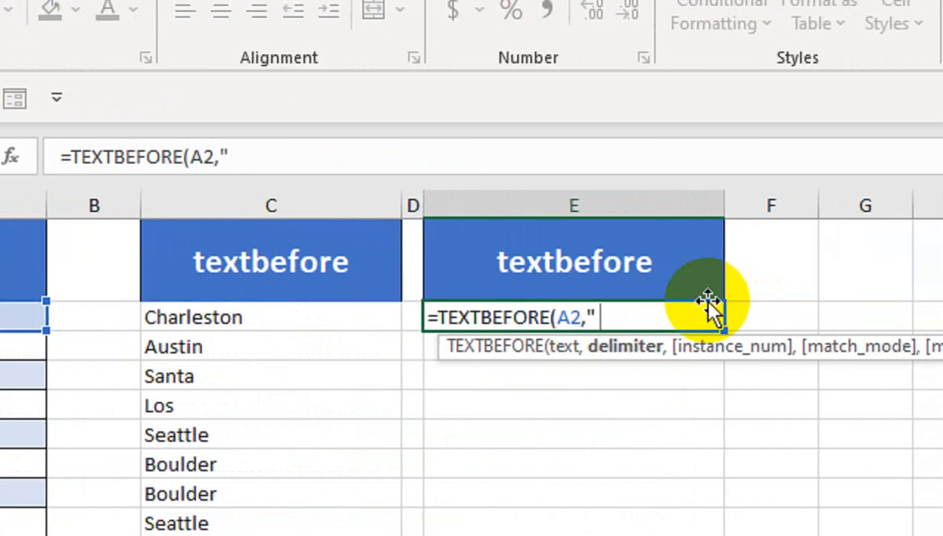
{"action": "type", "text": "\","}
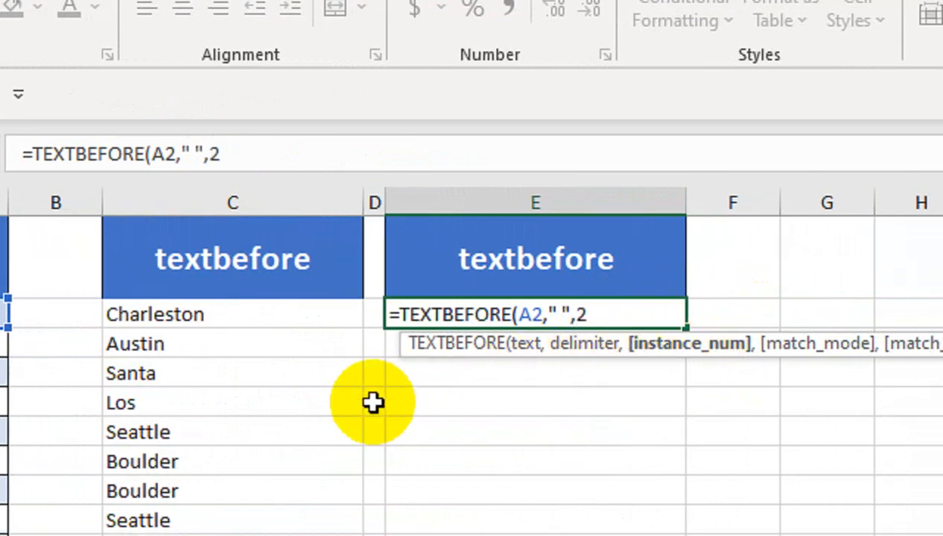
{"action": "type", "text": "2)"}
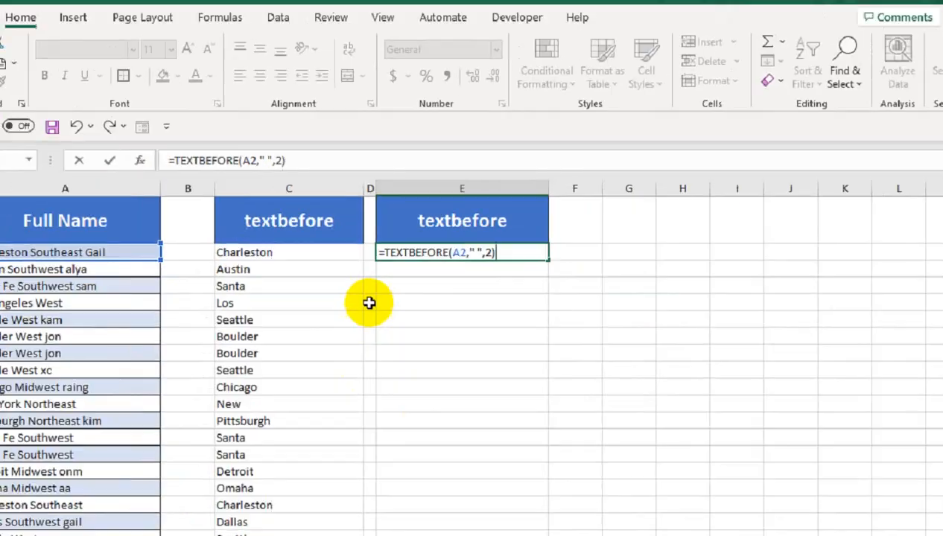
{"action": "key", "text": "Return"}
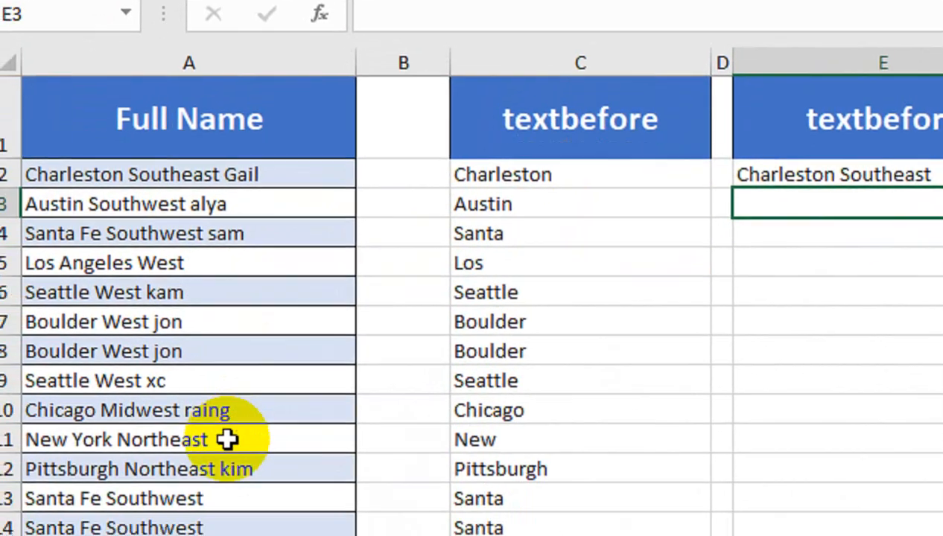
Fill the TEXTBEFORE formula from E2 down column E for the remaining names
{"action": "left_click", "coordinate": [886, 181]}
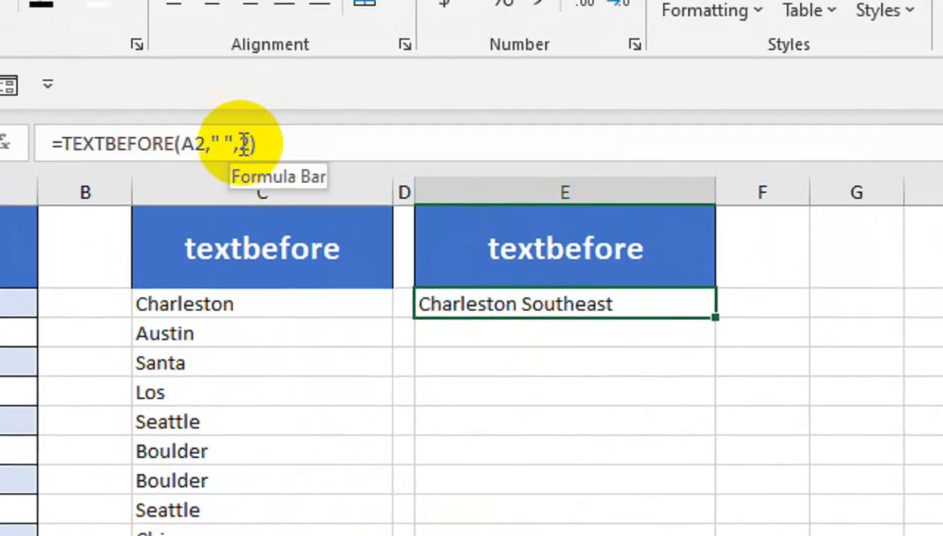
{"action": "left_click_drag", "start_coordinate": [714, 317], "coordinate": [737, 535]}
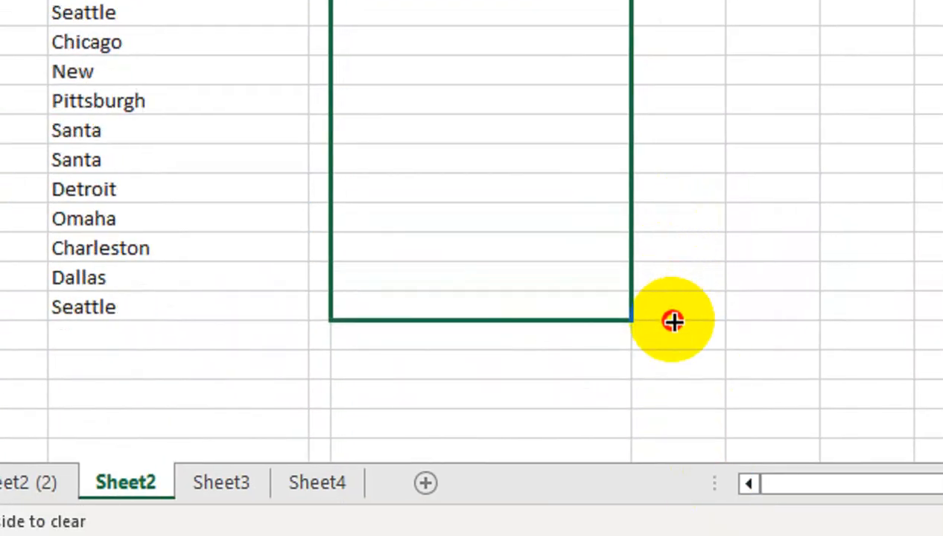
{"action": "left_click_drag", "start_coordinate": [674, 321], "coordinate": [673, 319]}
{"action": "left_click_drag", "start_coordinate": [737, 103], "coordinate": [692, 238]}
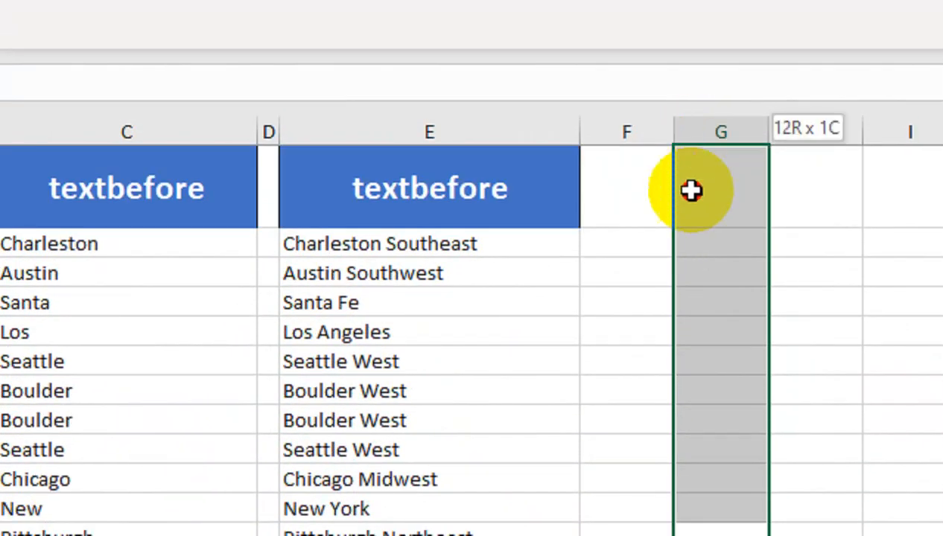
{"action": "left_click", "coordinate": [484, 410]}
{"action": "left_click", "coordinate": [544, 298]}
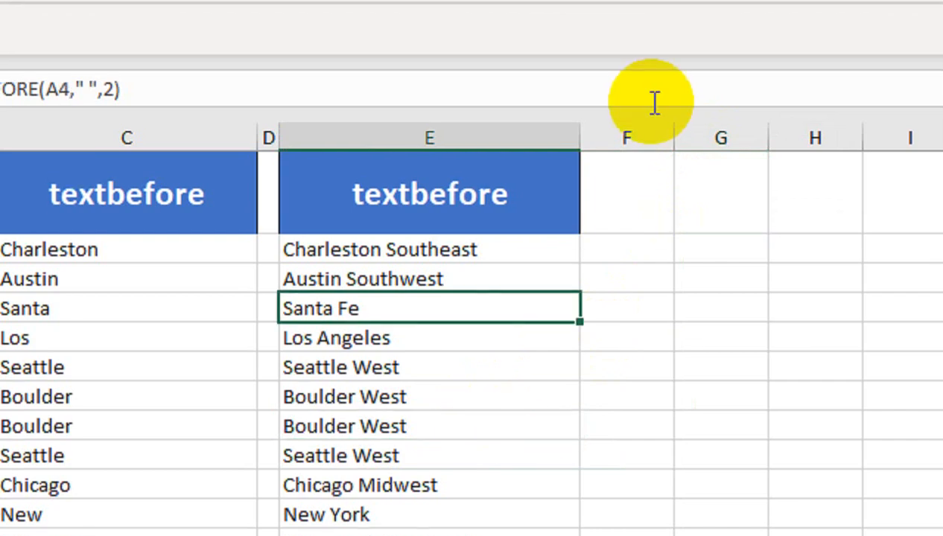
Narrow column F into a thin spacer and widen column G for a third result column
{"action": "left_click_drag", "start_coordinate": [673, 126], "coordinate": [607, 156]}
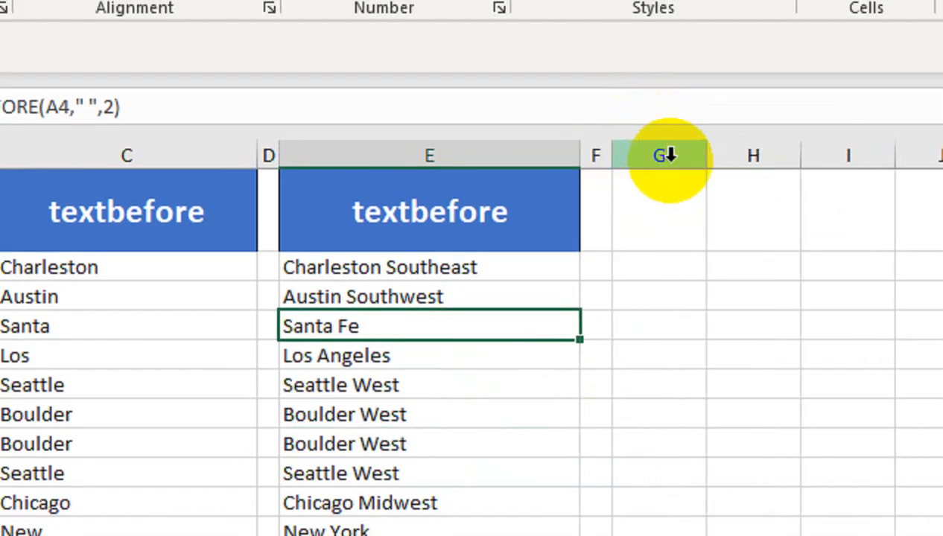
{"action": "left_click_drag", "start_coordinate": [705, 156], "coordinate": [799, 159]}
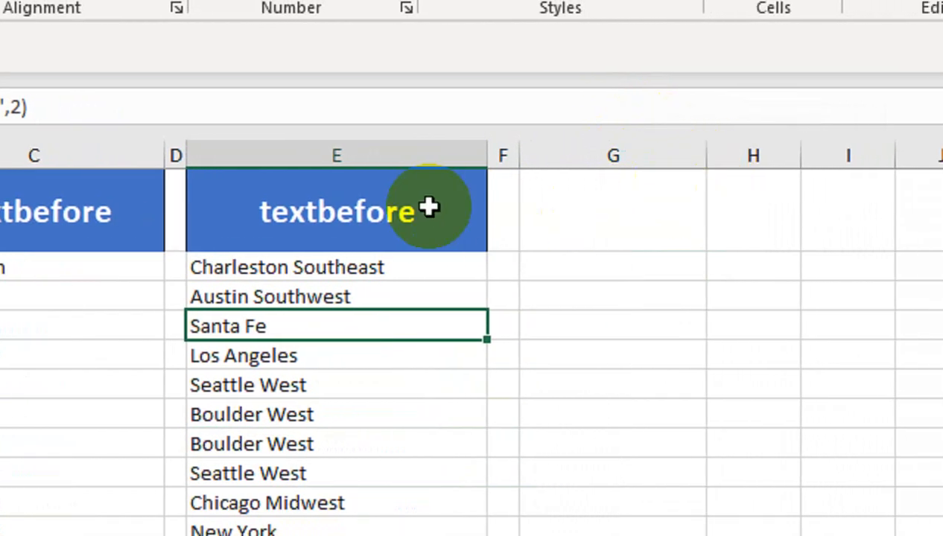
{"action": "left_click", "coordinate": [547, 204]}
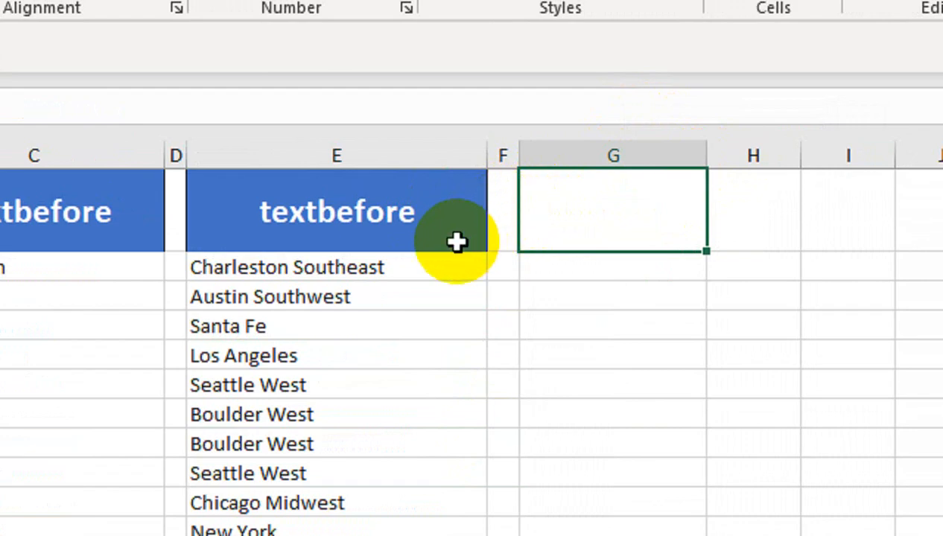
Copy the header formatting from E1 onto G1 and widen column G further
{"action": "left_click", "coordinate": [344, 225]}
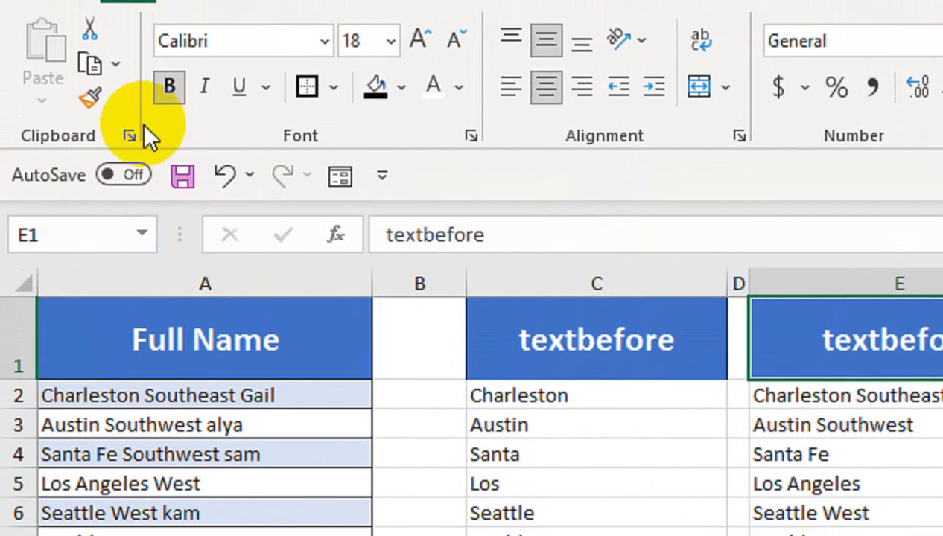
{"action": "left_click", "coordinate": [90, 99]}
{"action": "left_click", "coordinate": [736, 339]}
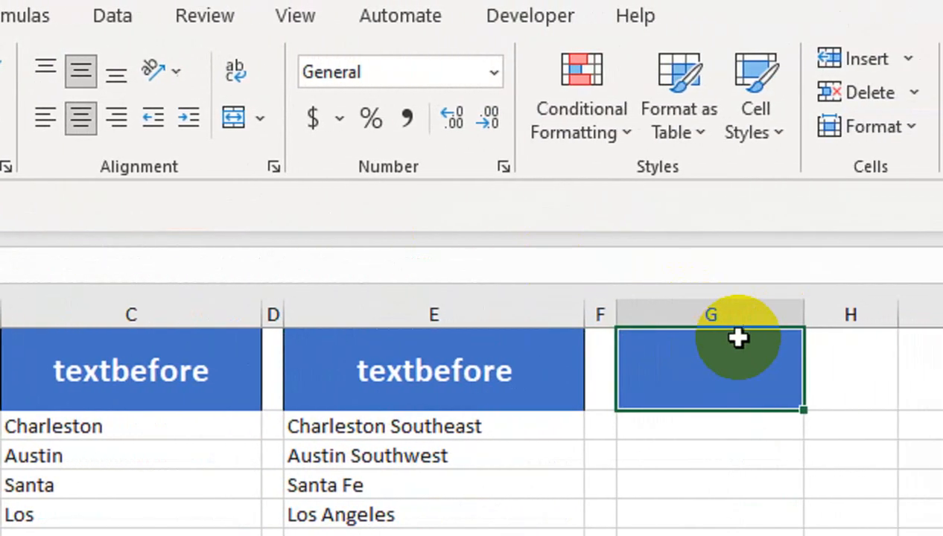
{"action": "left_click_drag", "start_coordinate": [702, 314], "coordinate": [778, 314]}
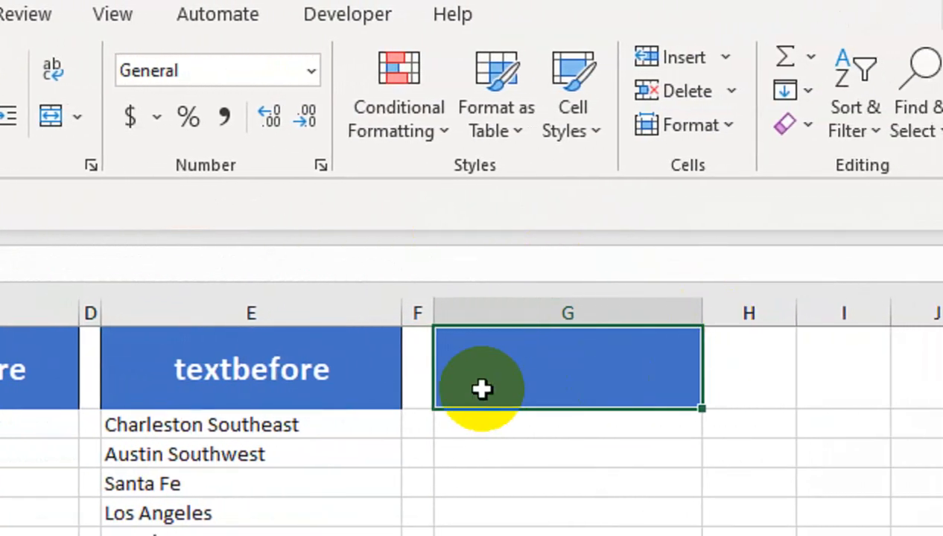
Enter the header "text after" in G1
{"action": "type", "text": "text a"}
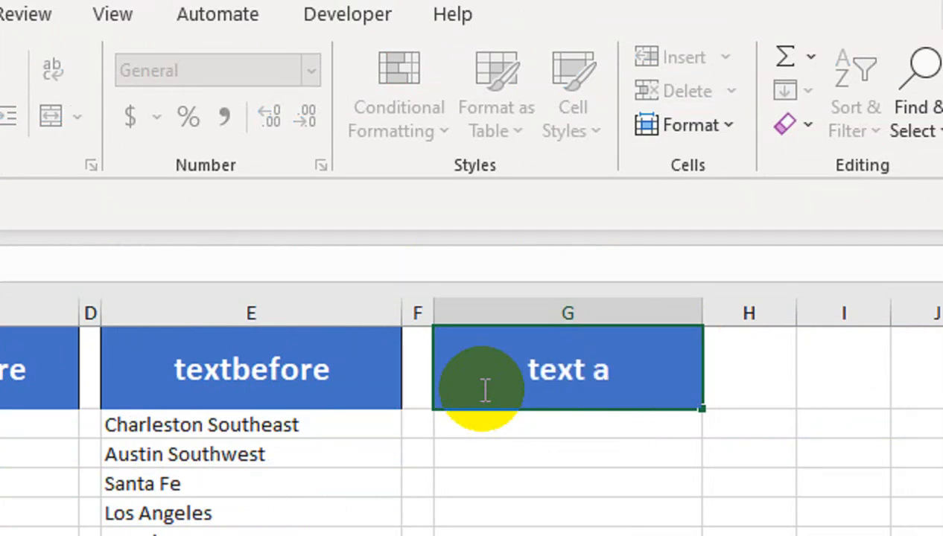
{"action": "type", "text": "fter"}
{"action": "key", "text": "Return"}
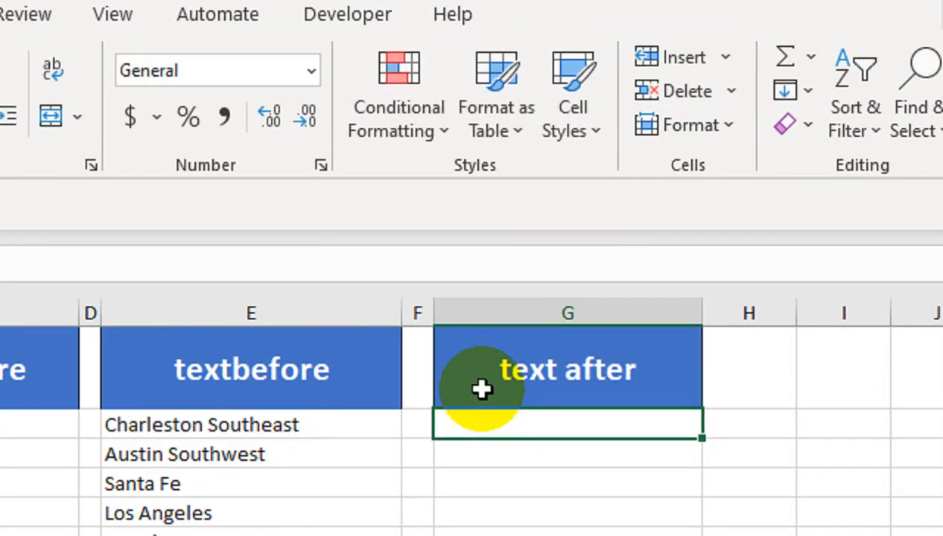
Enter =TEXTAFTER(A2," ") in G2 to extract the text after the first space of the full name
{"action": "type", "text": "=text"}
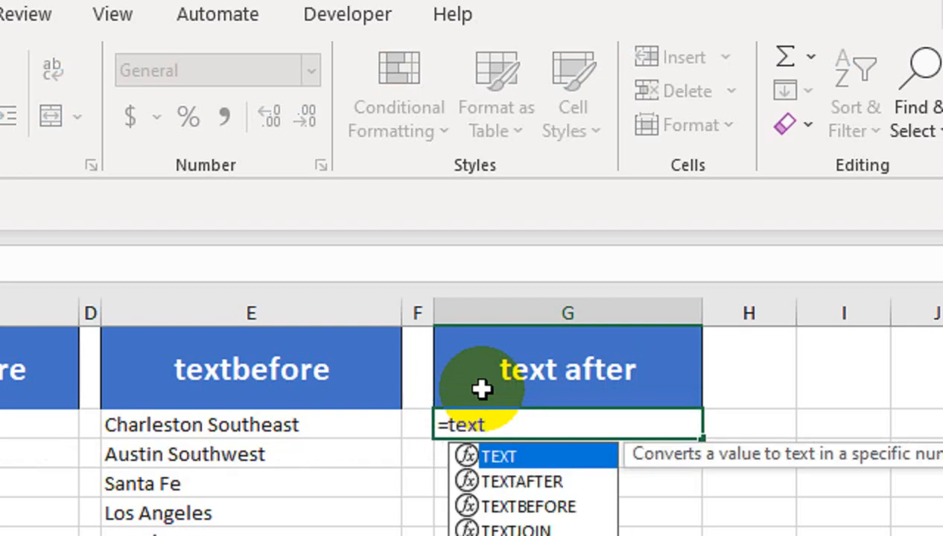
{"action": "key", "text": "Down"}
{"action": "key", "text": "Tab"}
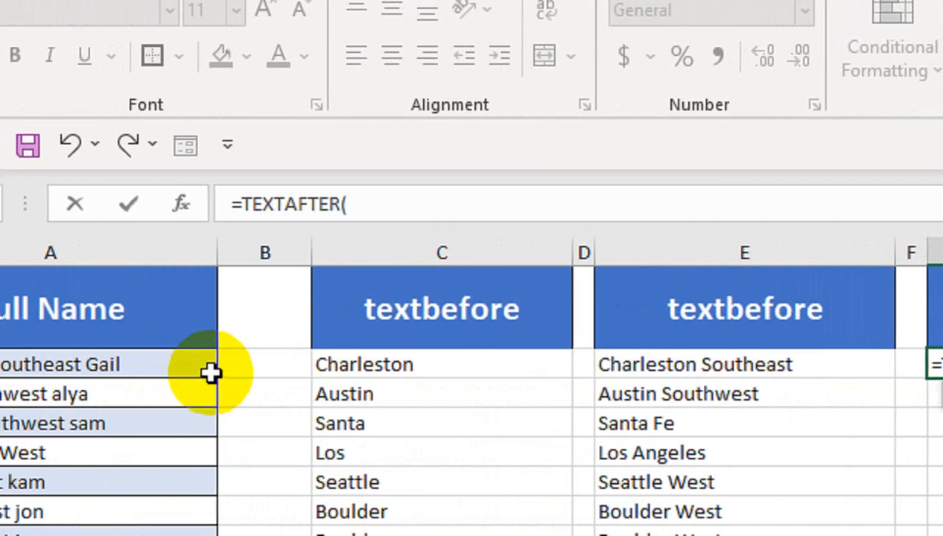
{"action": "left_click", "coordinate": [210, 373]}
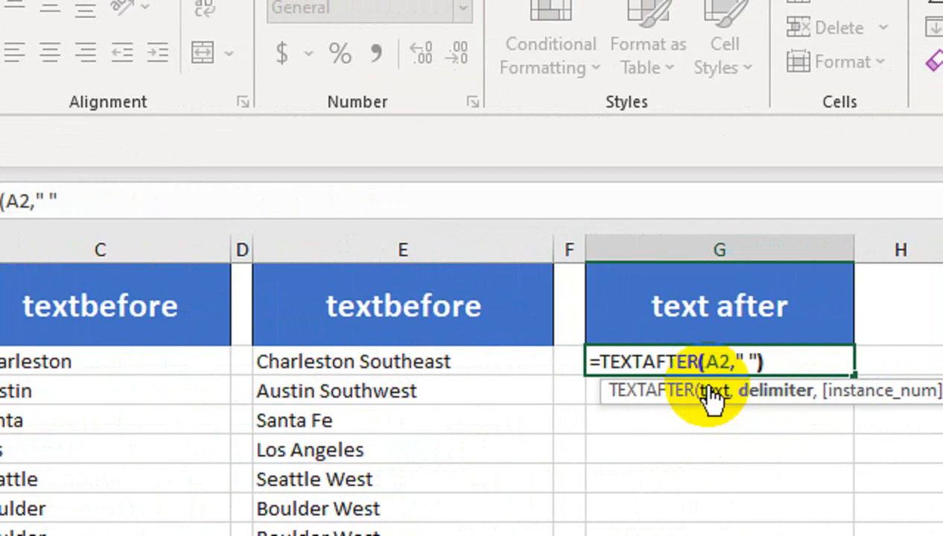
{"action": "key", "text": "Return"}
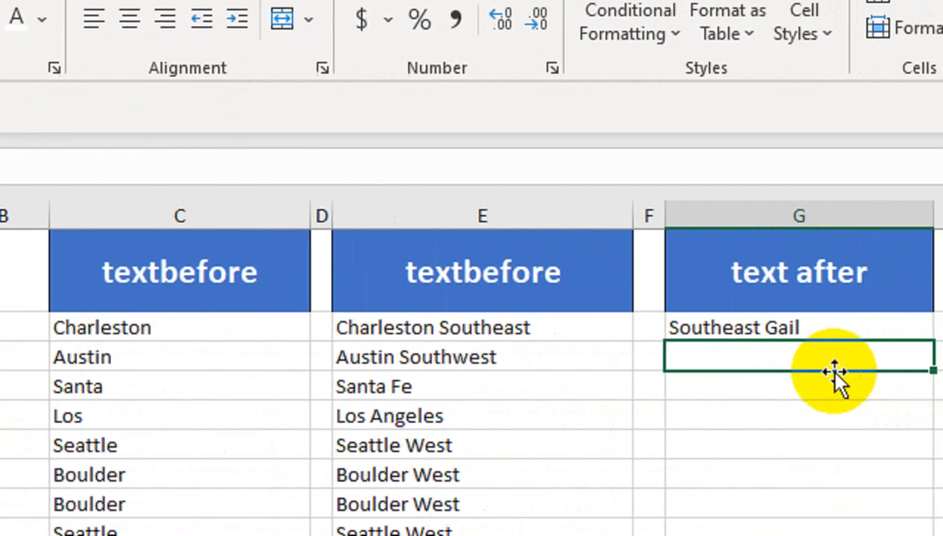
Fill the TEXTAFTER formula from G2 down column G for the remaining names
{"action": "left_click", "coordinate": [711, 330]}
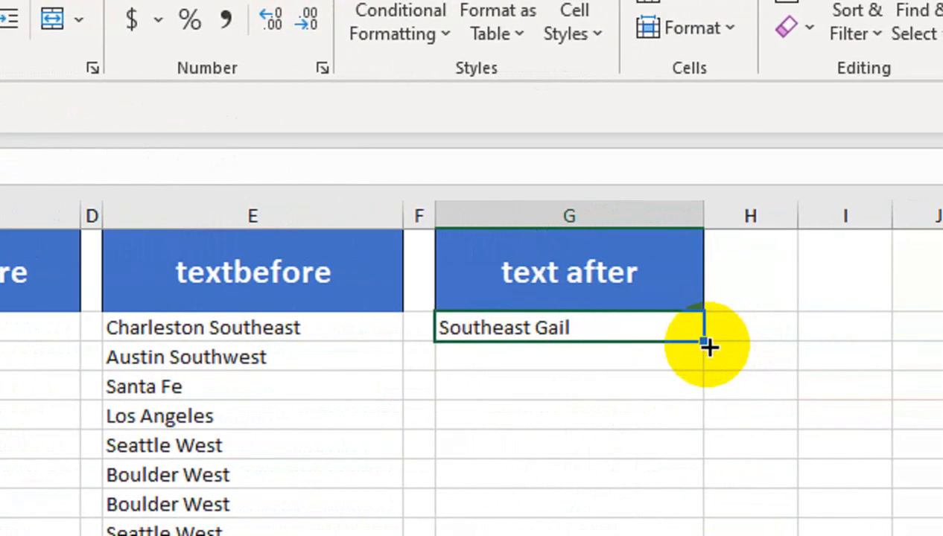
{"action": "left_click_drag", "start_coordinate": [701, 351], "coordinate": [704, 312]}
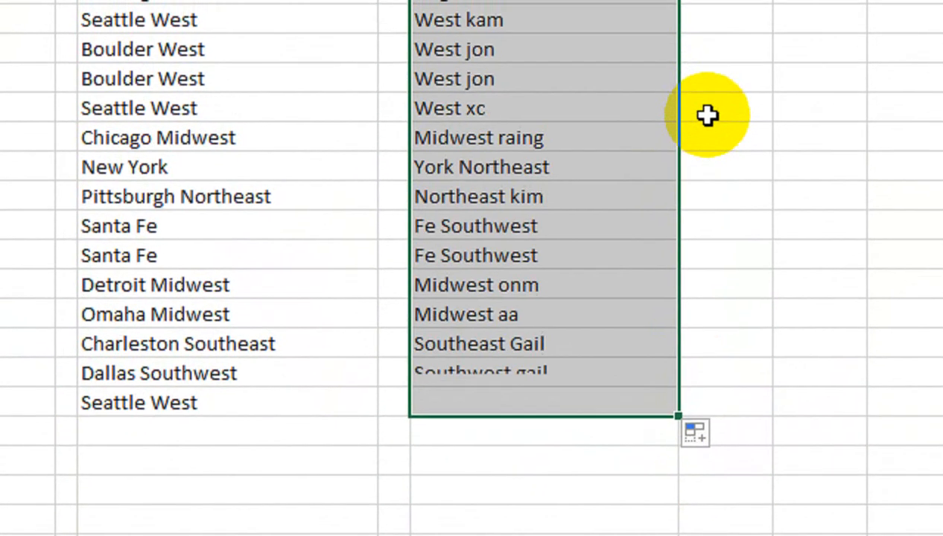
{"action": "left_click_drag", "start_coordinate": [715, 127], "coordinate": [696, 135]}
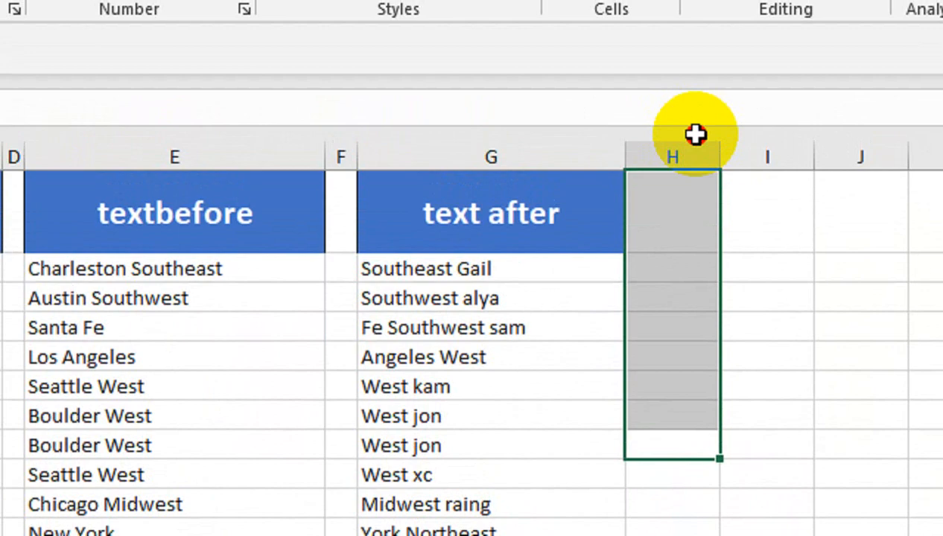
{"action": "left_click", "coordinate": [519, 263]}
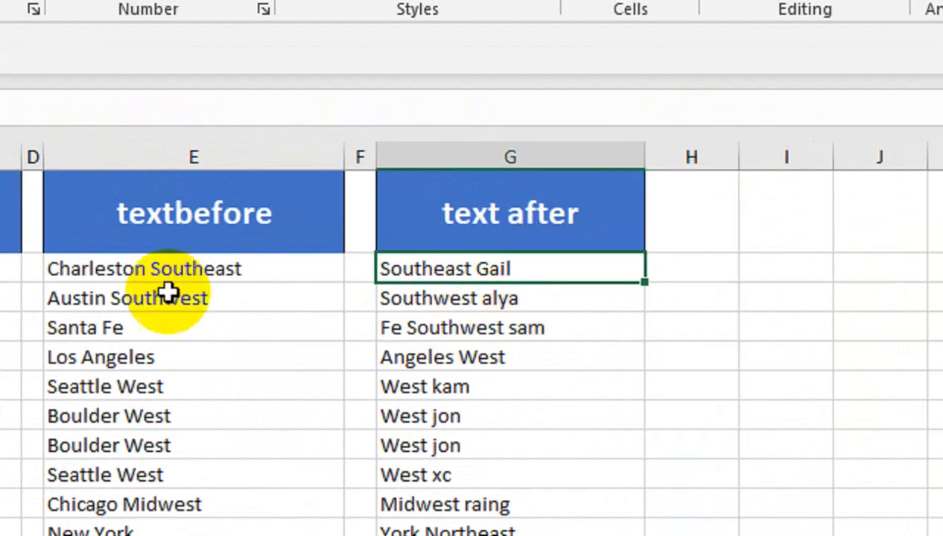
{"action": "left_click", "coordinate": [119, 268]}
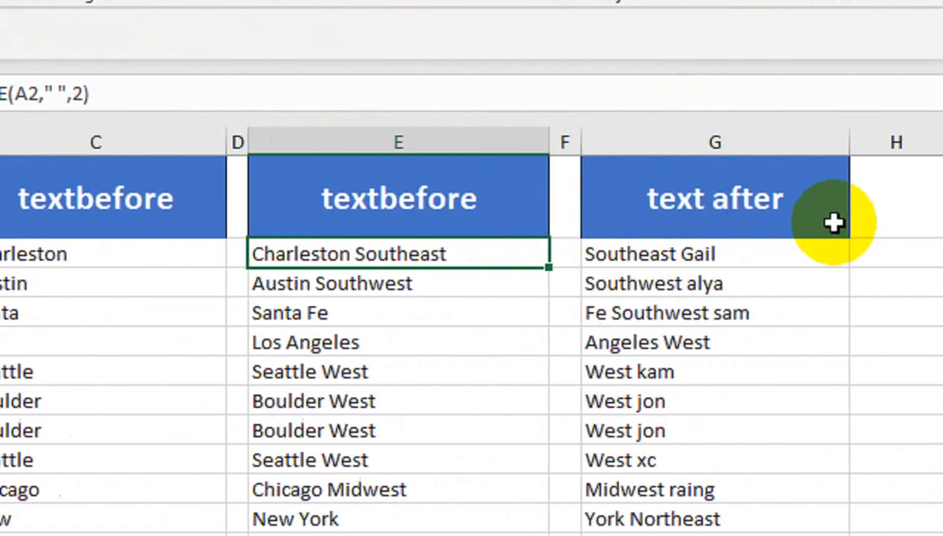
Narrow column H into a thin spacer and enter the header "text after" in I1
{"action": "left_click_drag", "start_coordinate": [724, 153], "coordinate": [652, 149]}
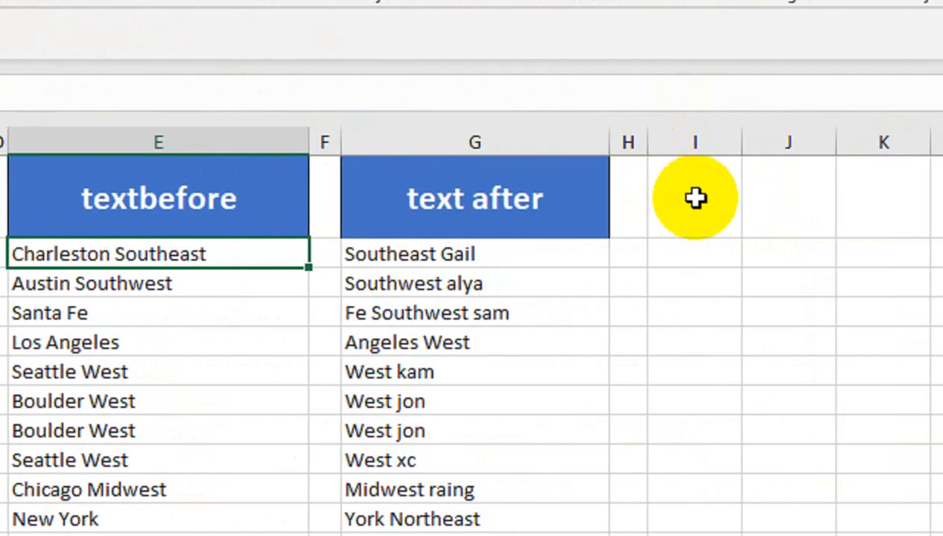
{"action": "left_click", "coordinate": [694, 197]}
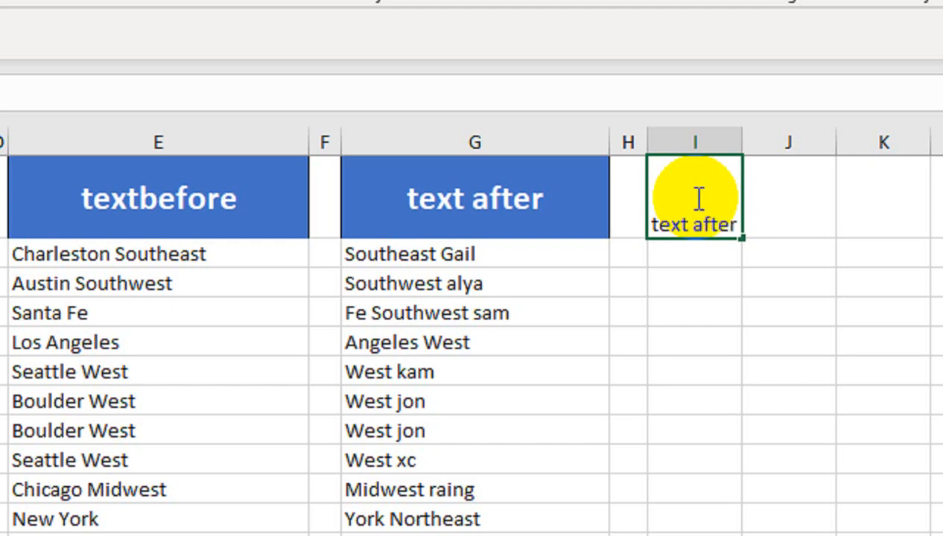
{"action": "type", "text": "text after"}
{"action": "left_click", "coordinate": [630, 342]}
Copy the header formatting from G1 onto I1
{"action": "left_click", "coordinate": [467, 192]}
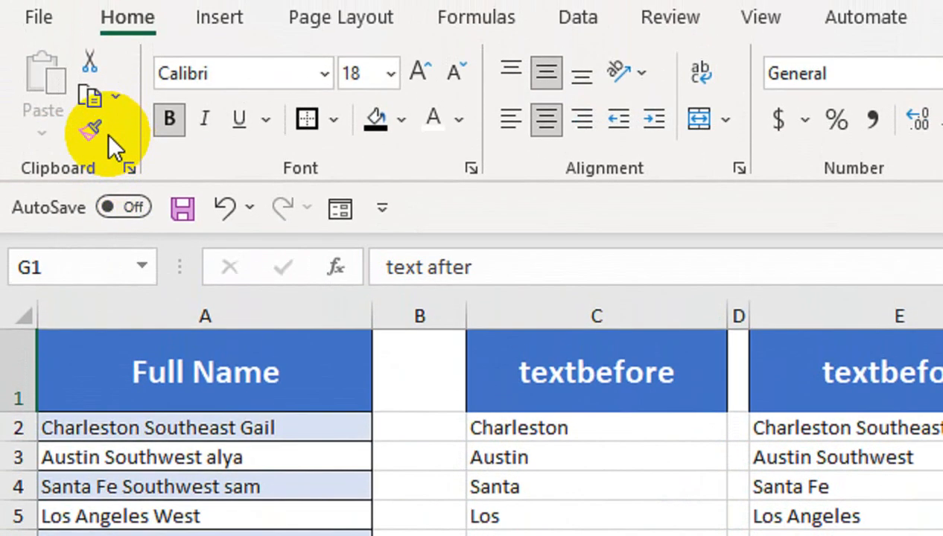
{"action": "left_click", "coordinate": [90, 101]}
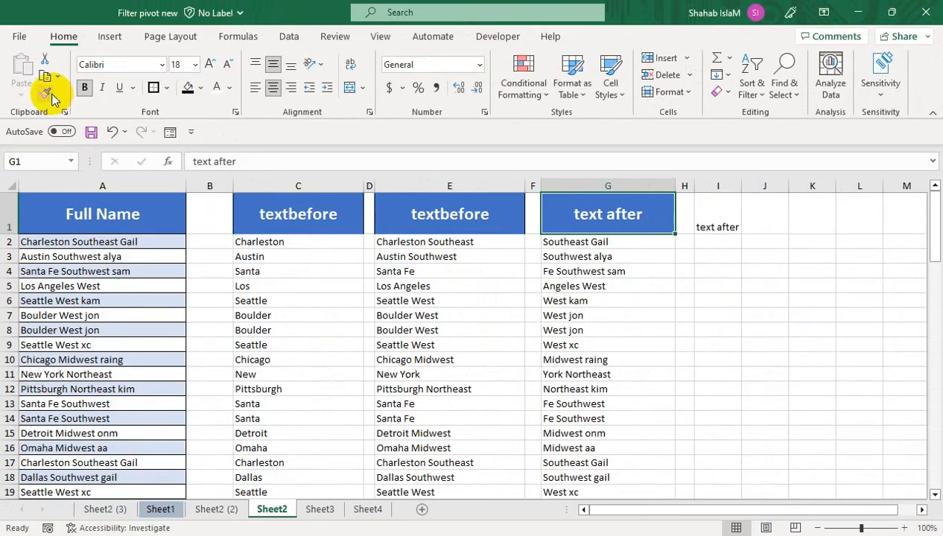
{"action": "left_click", "coordinate": [727, 213]}
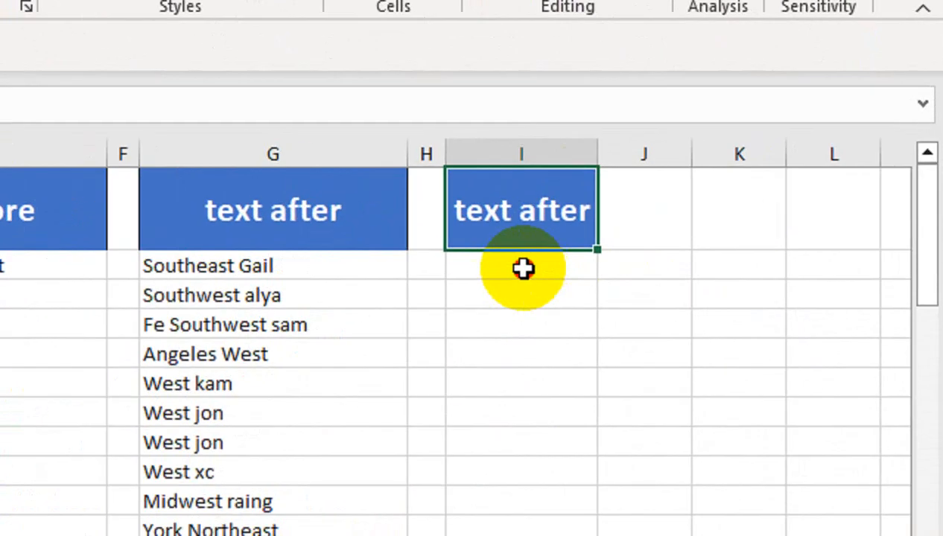
Enter =TEXTAFTER(A2," ",-1) in I2 to extract the text after the last space of the full name
{"action": "left_click", "coordinate": [523, 269]}
{"action": "type", "text": "=textr"}
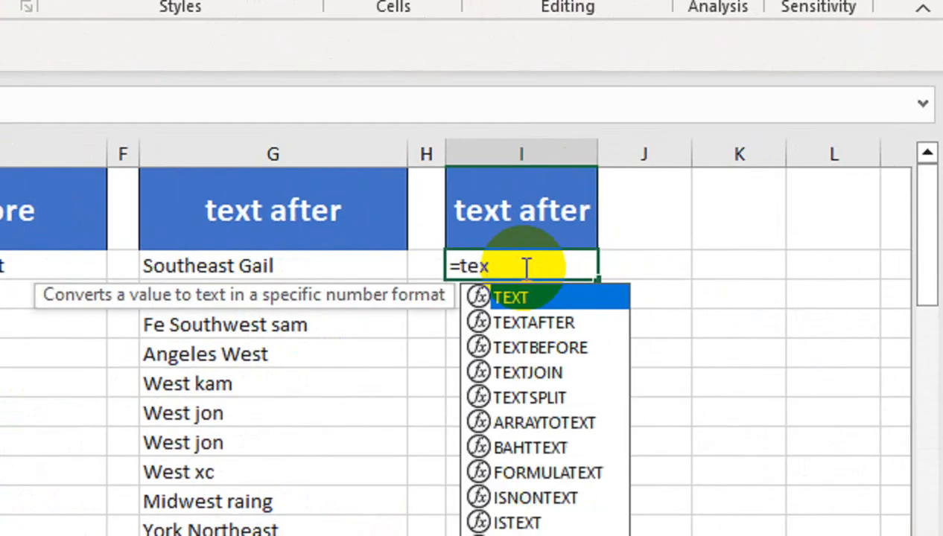
{"action": "key", "text": "BackSpace"}
{"action": "key", "text": "Down"}
{"action": "key", "text": "Down"}
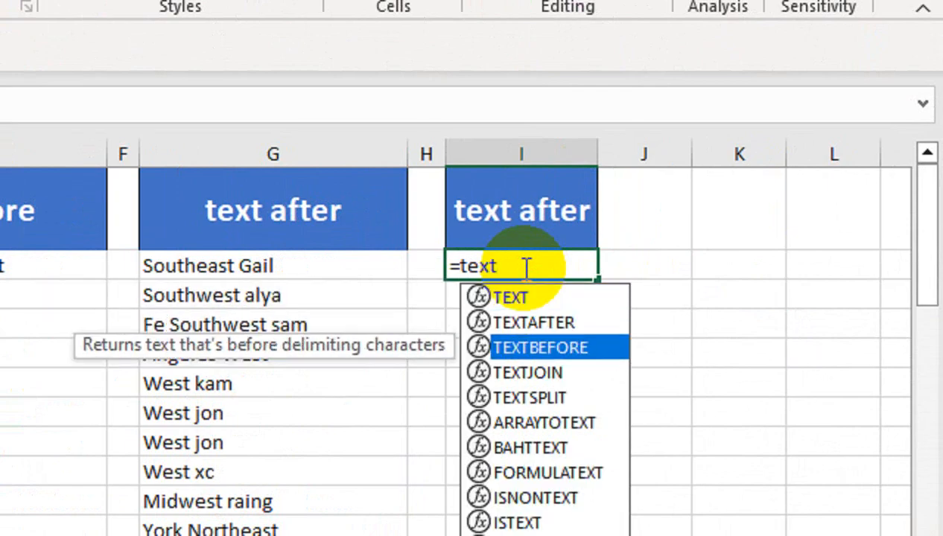
{"action": "key", "text": "Up"}
{"action": "key", "text": "Tab"}
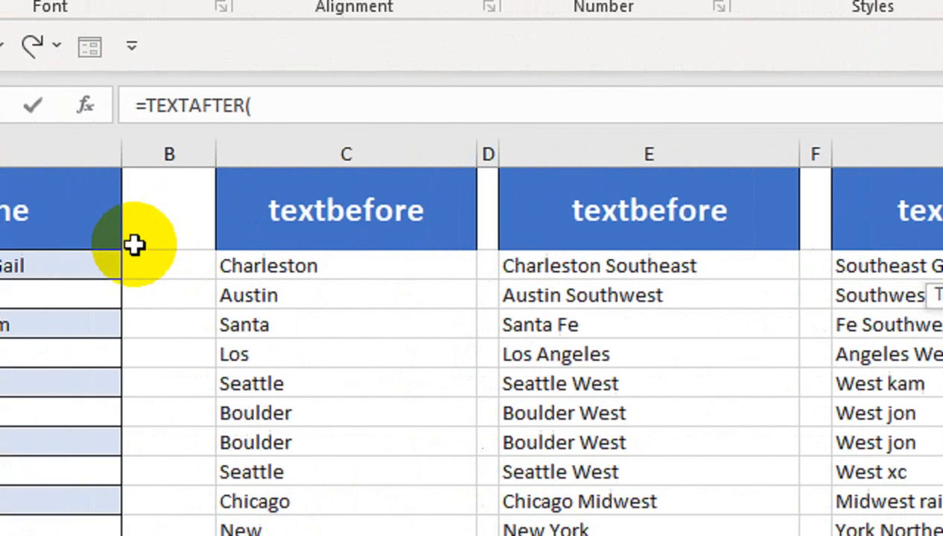
{"action": "left_click", "coordinate": [236, 263]}
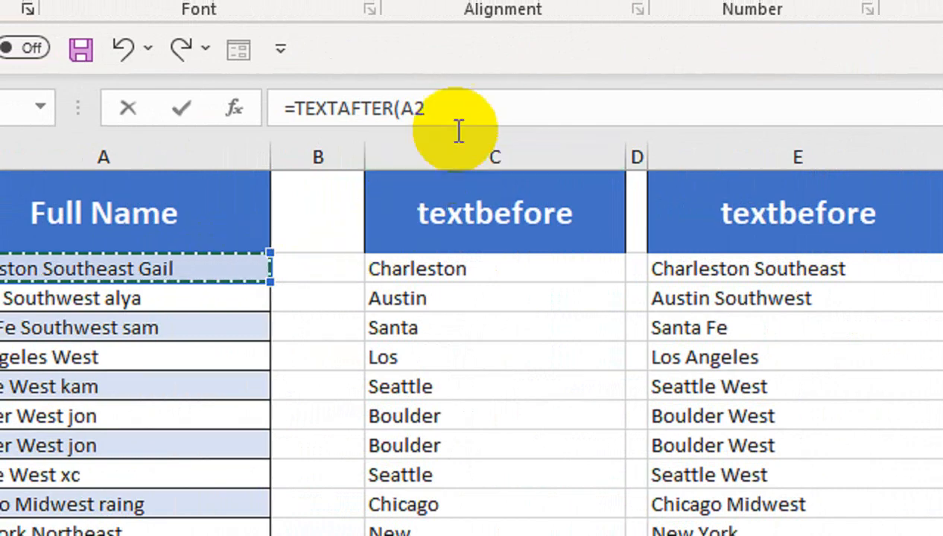
{"action": "left_click", "coordinate": [475, 109]}
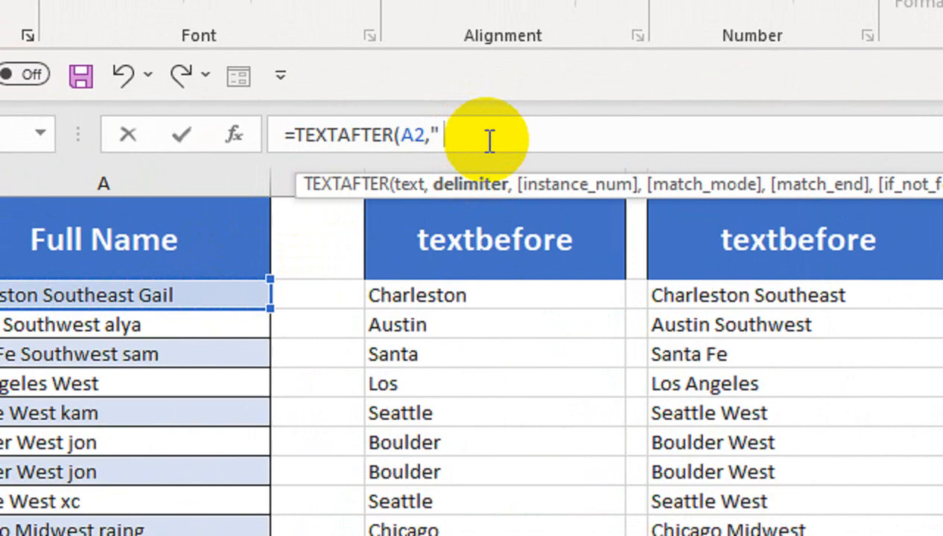
{"action": "type", "text": ",-1"}
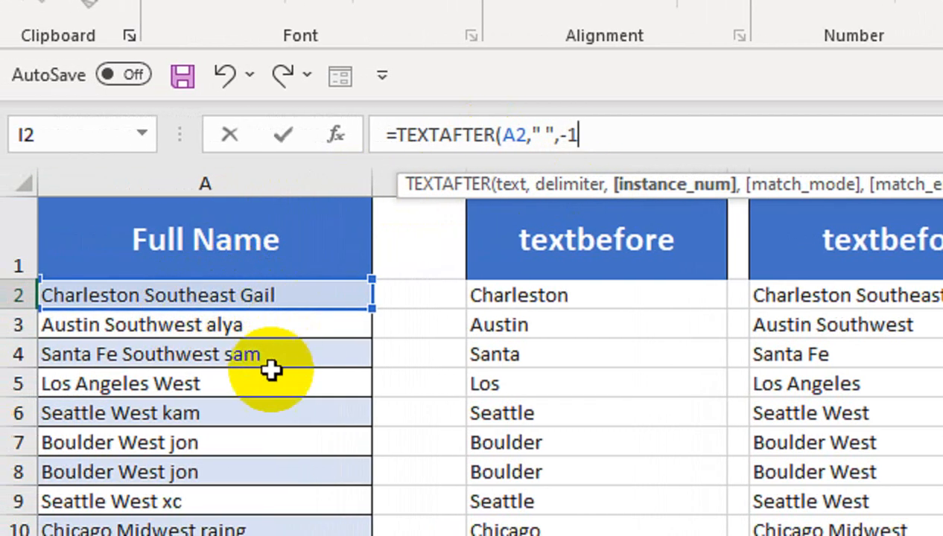
{"action": "type", "text": ")"}
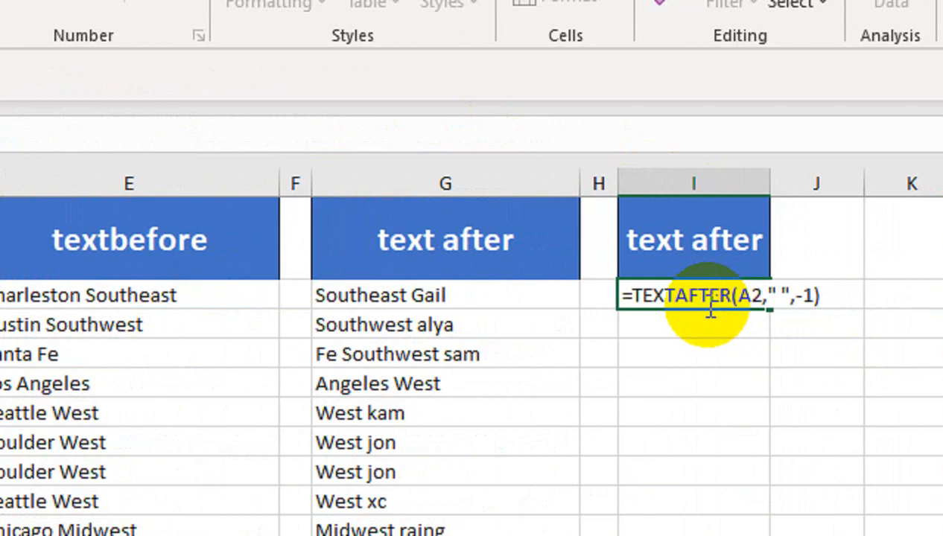
{"action": "key", "text": "Return"}
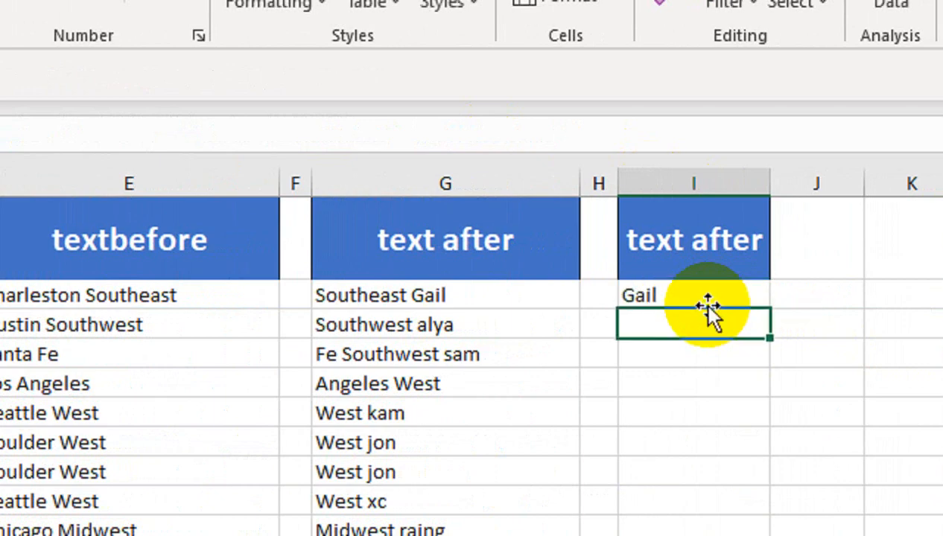
Fill the TEXTAFTER formula with instance -1 from I2 down column I for the remaining names
{"action": "left_click", "coordinate": [707, 302]}
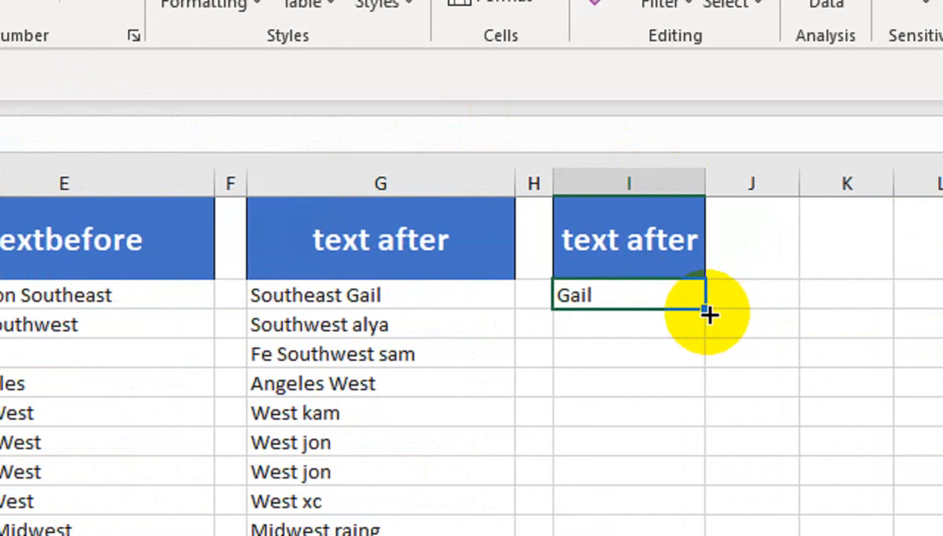
{"action": "mouse_move", "coordinate": [707, 314]}
{"action": "left_mouse_down"}
{"action": "mouse_move", "coordinate": [697, 497]}
{"action": "mouse_move", "coordinate": [707, 323]}
{"action": "left_mouse_up"}
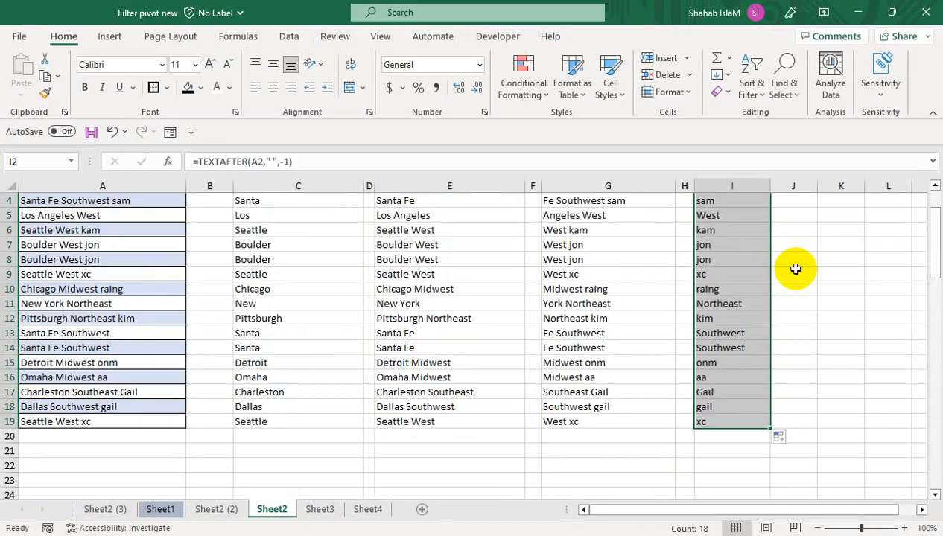
{"action": "left_click_drag", "start_coordinate": [795, 261], "coordinate": [790, 179]}
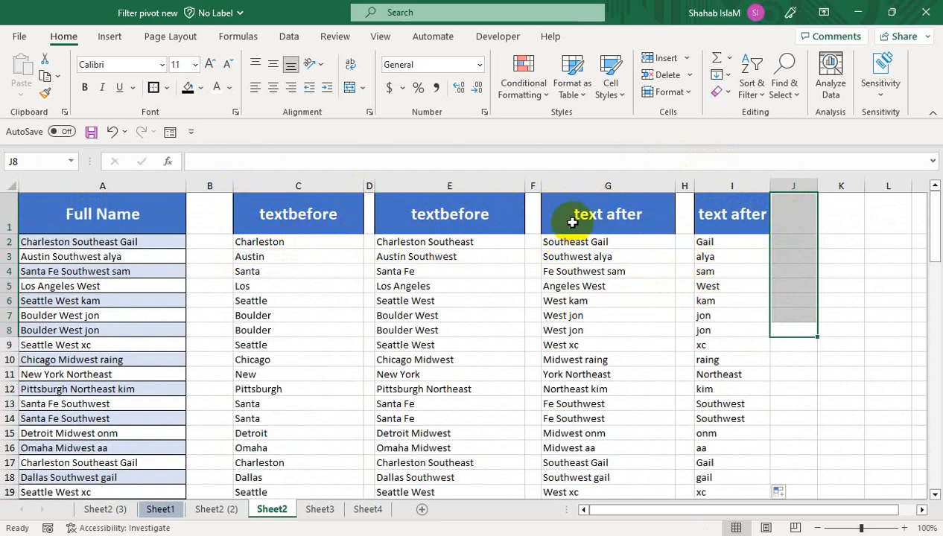
{"action": "left_click", "coordinate": [592, 284]}
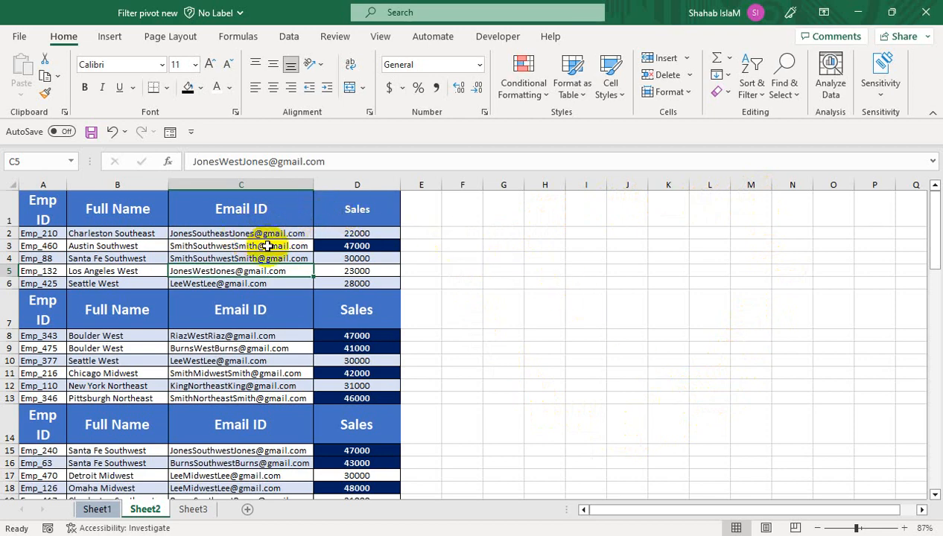
{"action": "left_click", "coordinate": [436, 222]}
{"action": "left_click", "coordinate": [464, 213]}
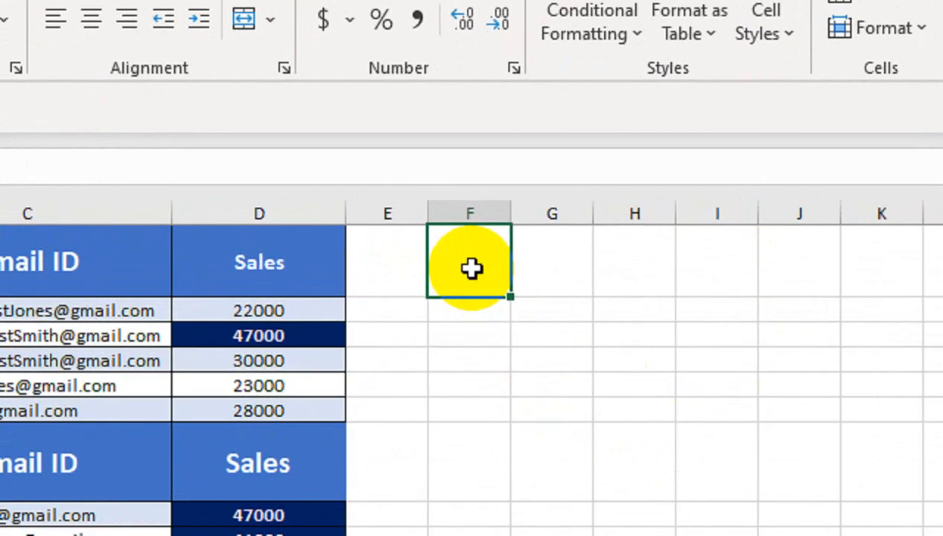
{"action": "type", "text": "vs"}
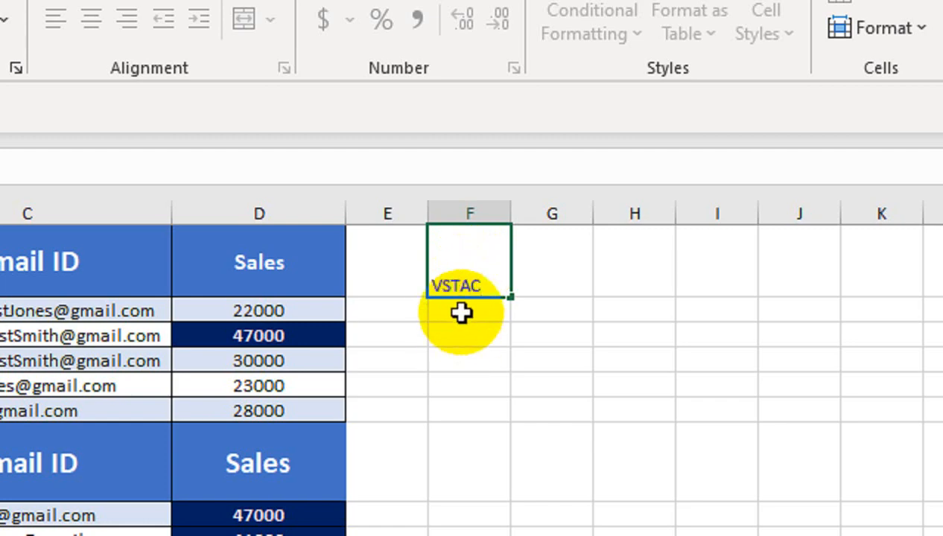
{"action": "left_click", "coordinate": [444, 343]}
{"action": "left_click", "coordinate": [460, 277]}
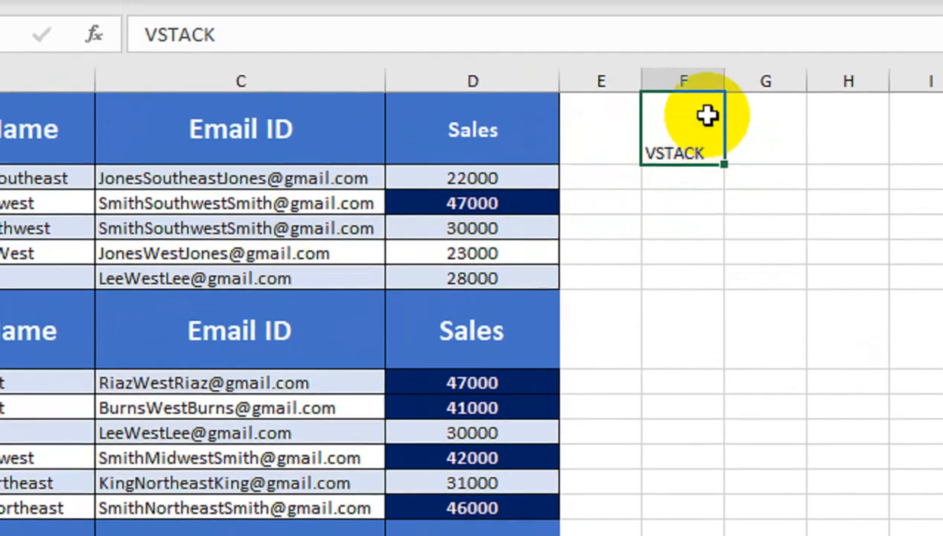
{"action": "key", "text": "Delete"}
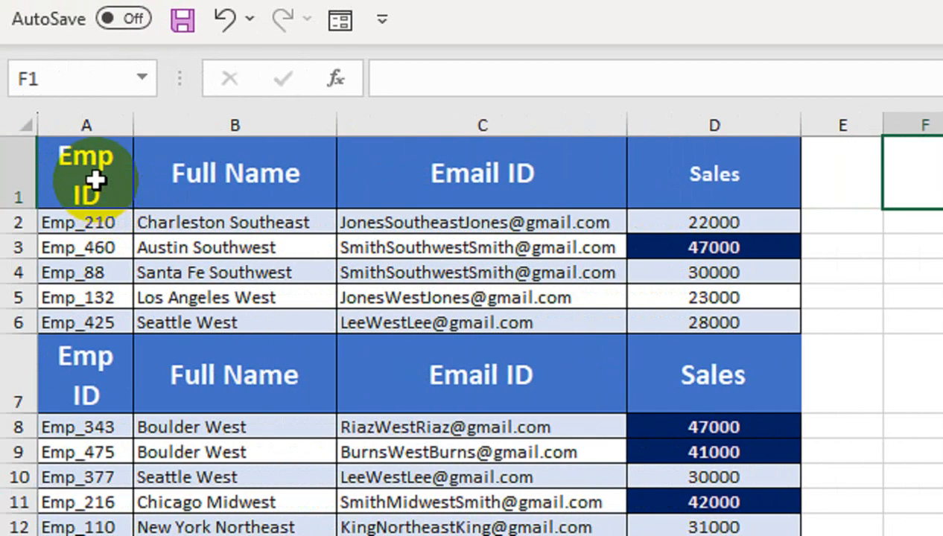
Copy the header row A1:D1 to F1:I1 and apply the source column widths to the copy
{"action": "left_click_drag", "start_coordinate": [94, 184], "coordinate": [671, 161]}
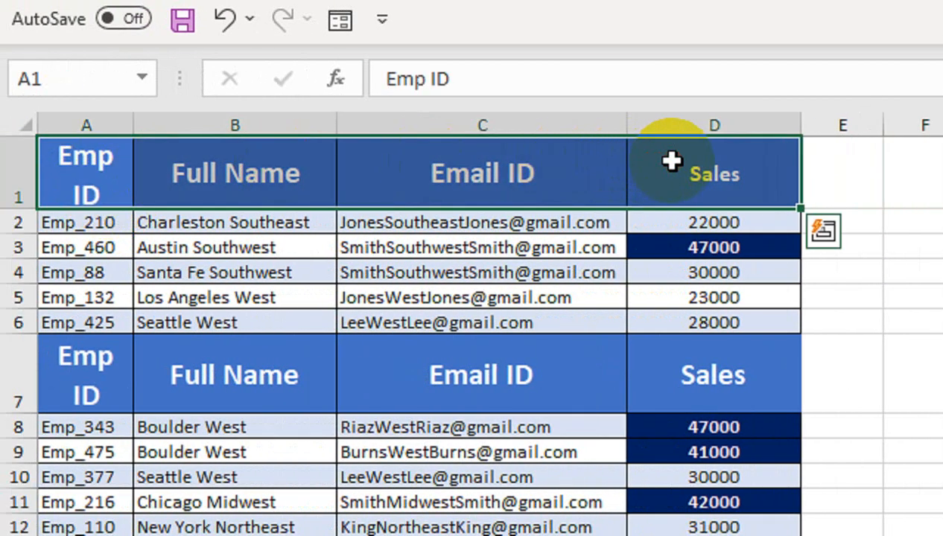
{"action": "key", "text": "ctrl+c"}
{"action": "left_click", "coordinate": [925, 173]}
{"action": "key", "text": "ctrl+v"}
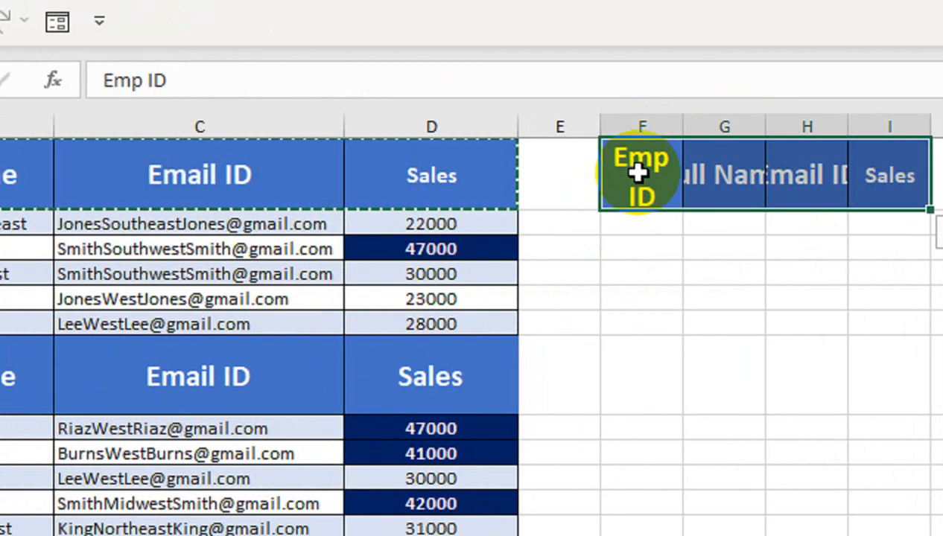
{"action": "key", "text": "ctrl+alt+v"}
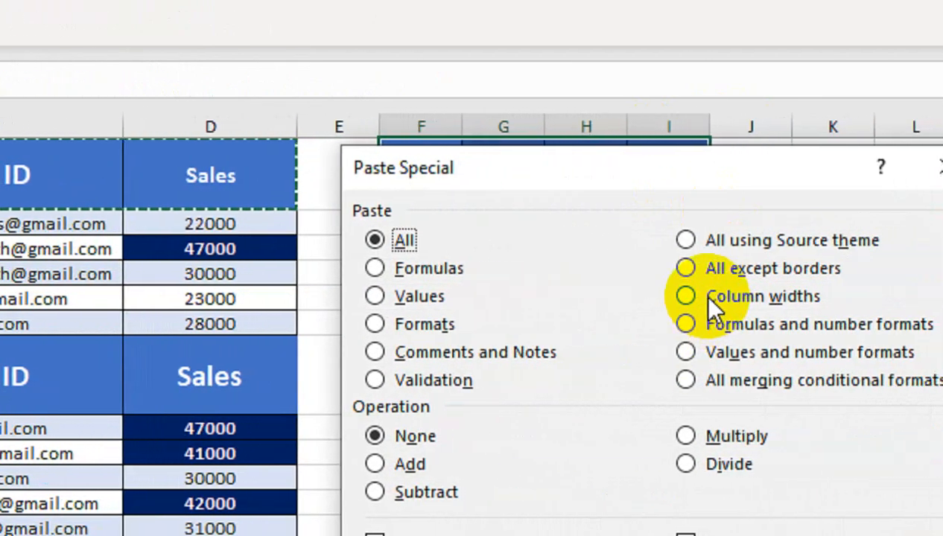
{"action": "left_click", "coordinate": [708, 296]}
{"action": "key", "text": "Return"}
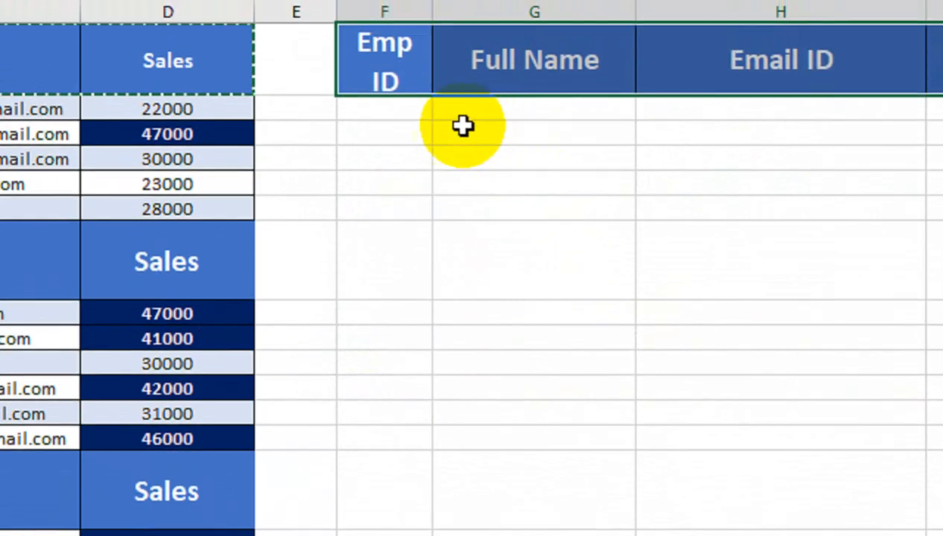
Start a VSTACK formula in F2 with A2:D6 and A8:D13 as the first two arrays
{"action": "left_click", "coordinate": [375, 114]}
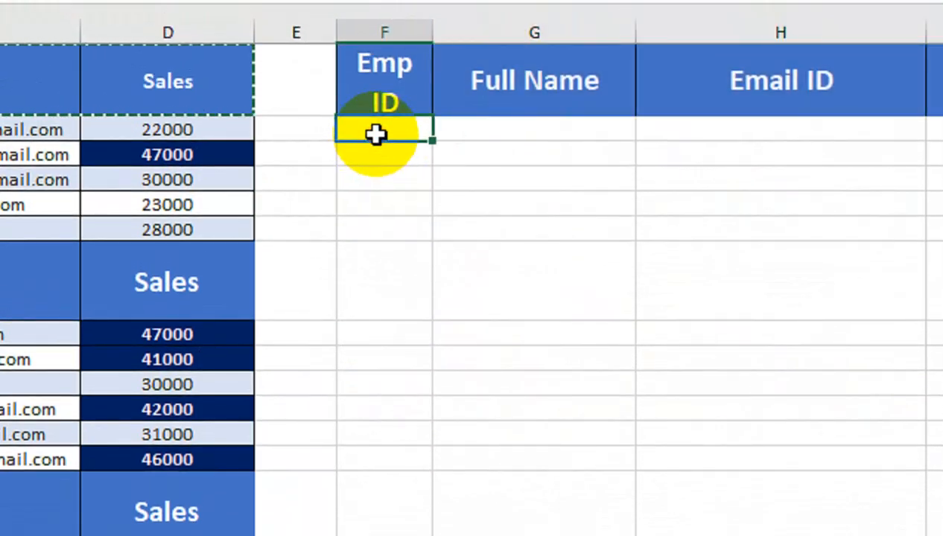
{"action": "type", "text": "=VS"}
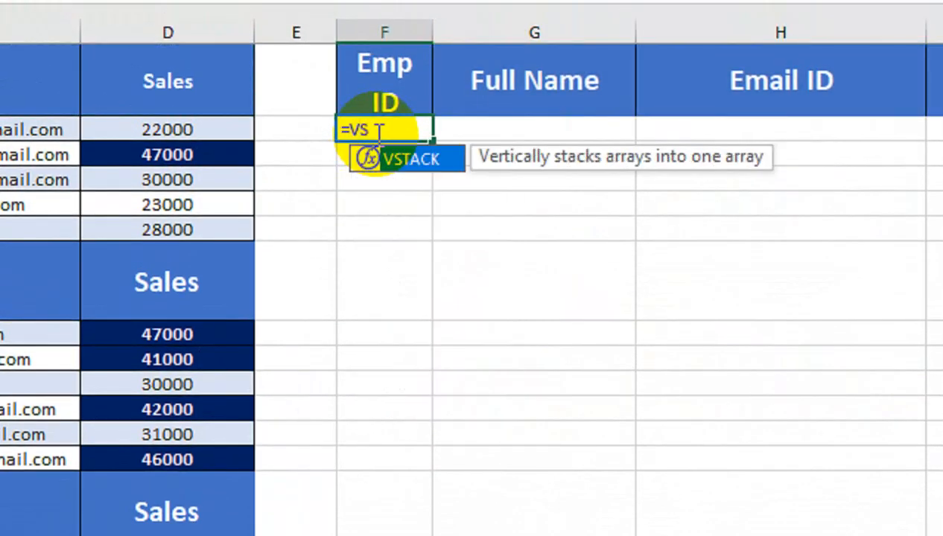
{"action": "key", "text": "Tab"}
{"action": "left_click_drag", "start_coordinate": [85, 147], "coordinate": [711, 246]}
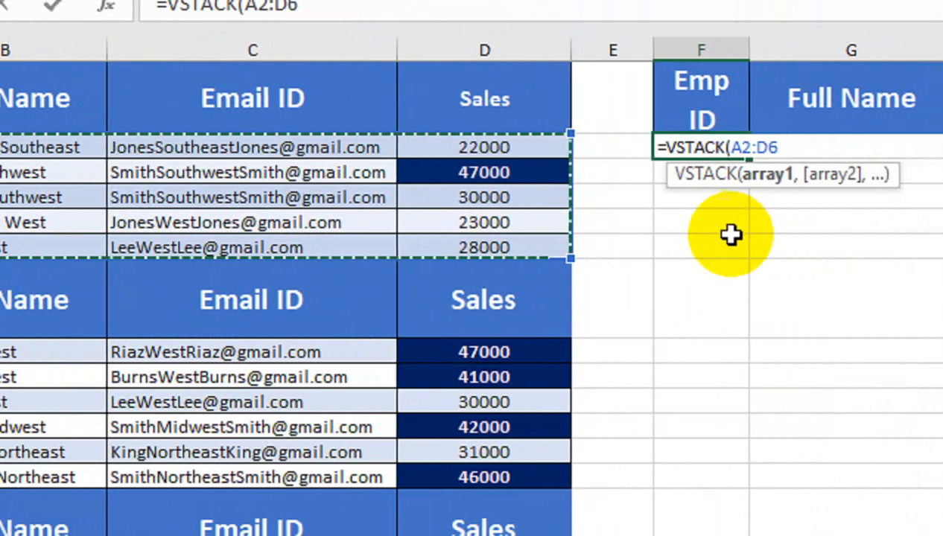
{"action": "type", "text": ","}
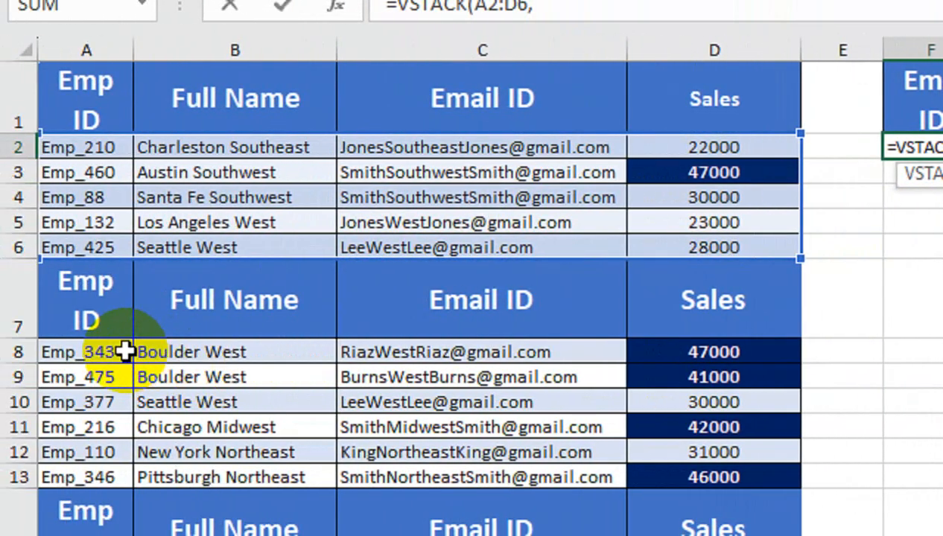
{"action": "left_click_drag", "start_coordinate": [126, 351], "coordinate": [644, 425]}
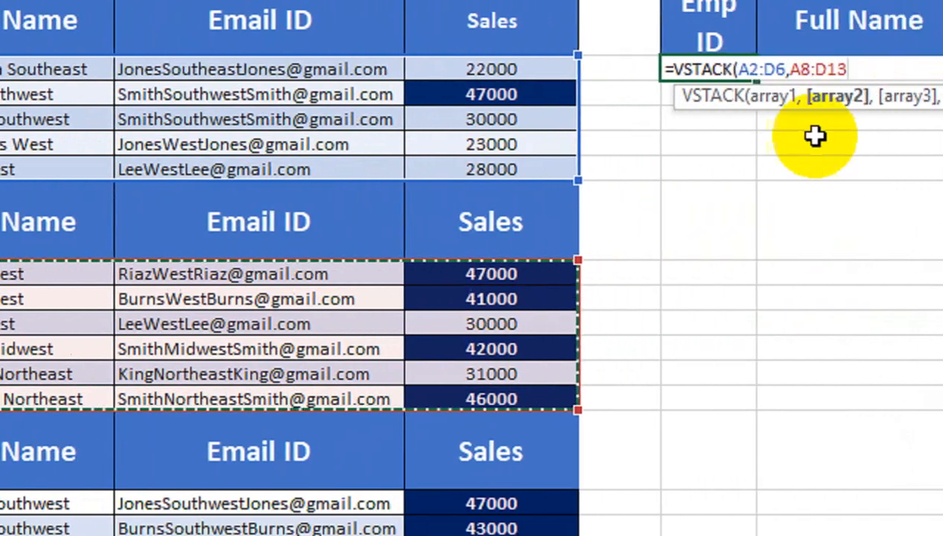
Add A15:D30 as the third array and complete the formula =VSTACK(A2:D6,A8:D13,A15:D30)
{"action": "type", "text": ","}
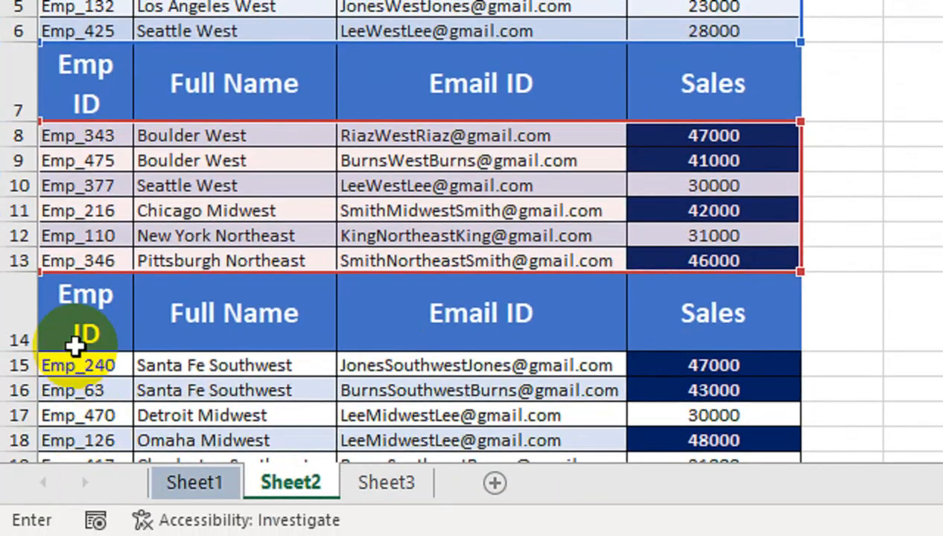
{"action": "left_click", "coordinate": [93, 366]}
{"action": "key", "text": "ctrl+shift+Right"}
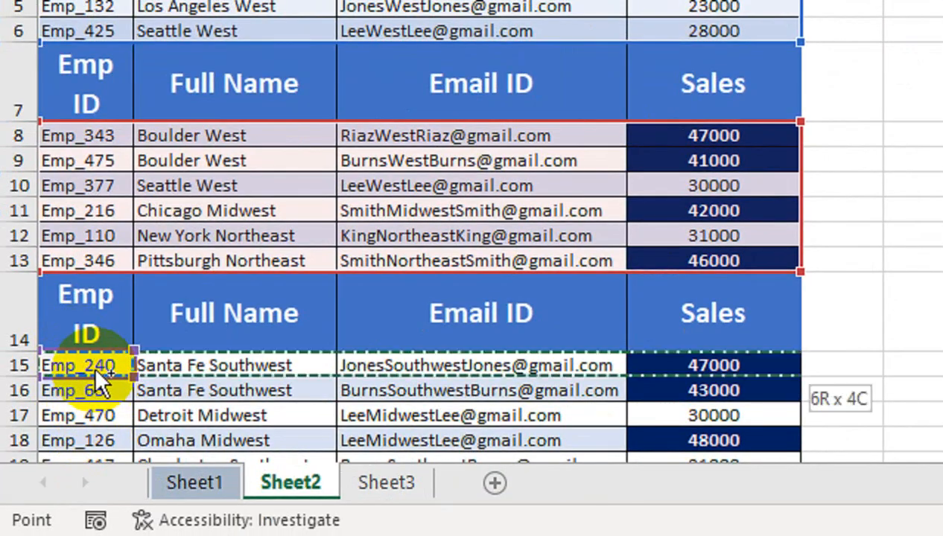
{"action": "key", "text": "ctrl+shift+Down"}
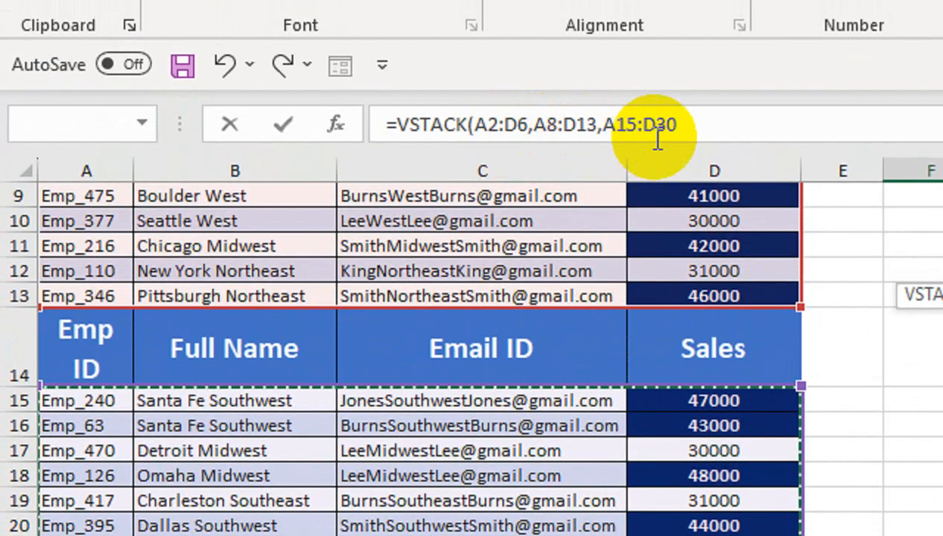
{"action": "type", "text": ")"}
{"action": "key", "text": "ctrl+Return"}
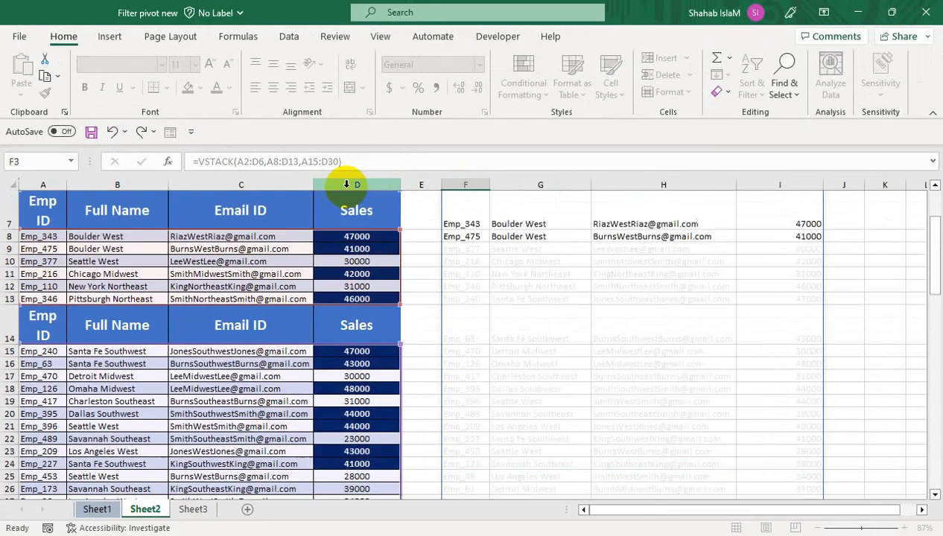
{"action": "scroll", "coordinate": [346, 185], "scroll_direction": "up", "scroll_amount": 2}
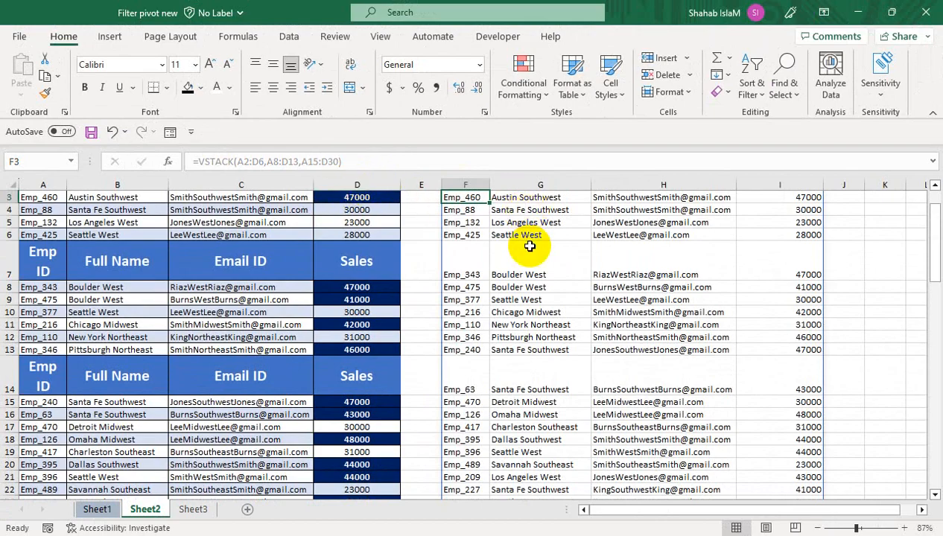
{"action": "left_click", "coordinate": [530, 246]}
{"action": "left_click_drag", "start_coordinate": [471, 268], "coordinate": [453, 140]}
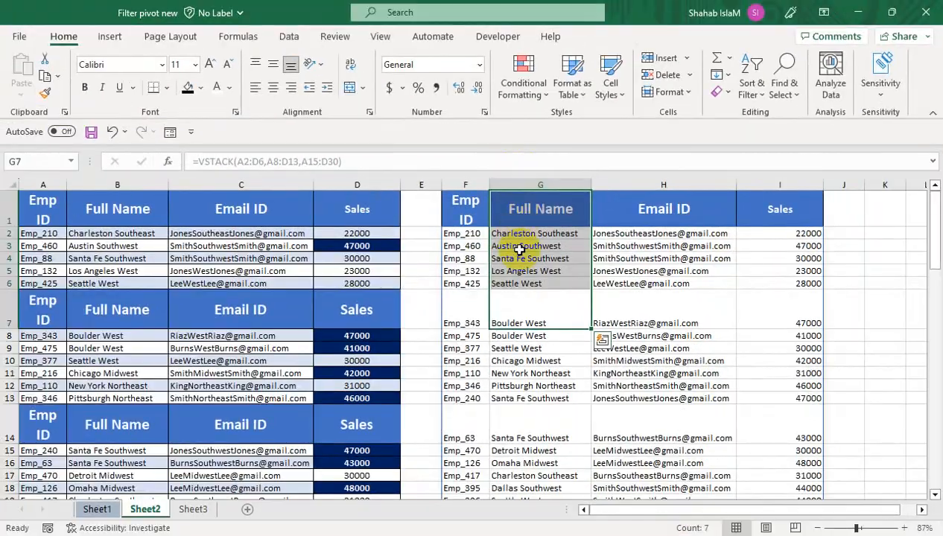
{"action": "left_click", "coordinate": [516, 253]}
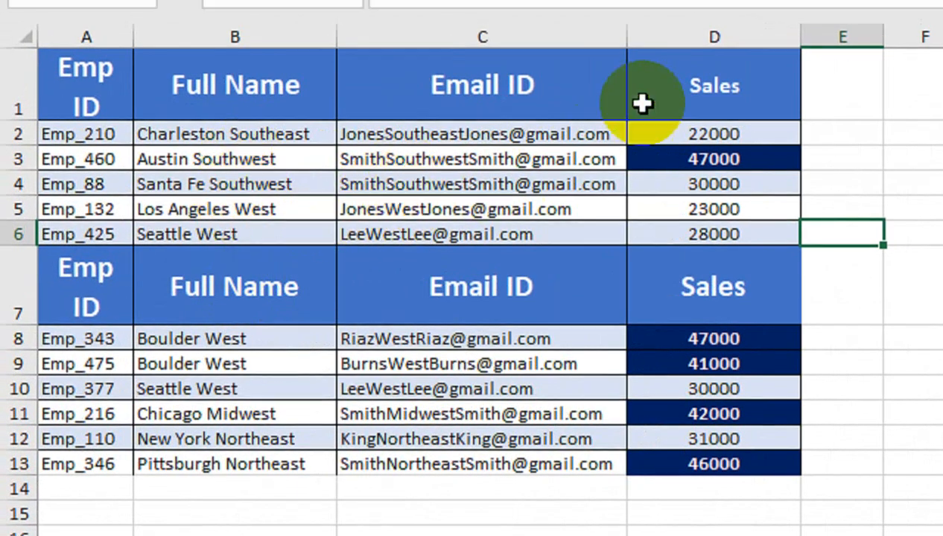
Combine the two employee tables side by side with the formula =HSTACK(A2:D6,A8:D13) in G2
{"action": "left_click", "coordinate": [708, 141]}
{"action": "type", "text": "="}
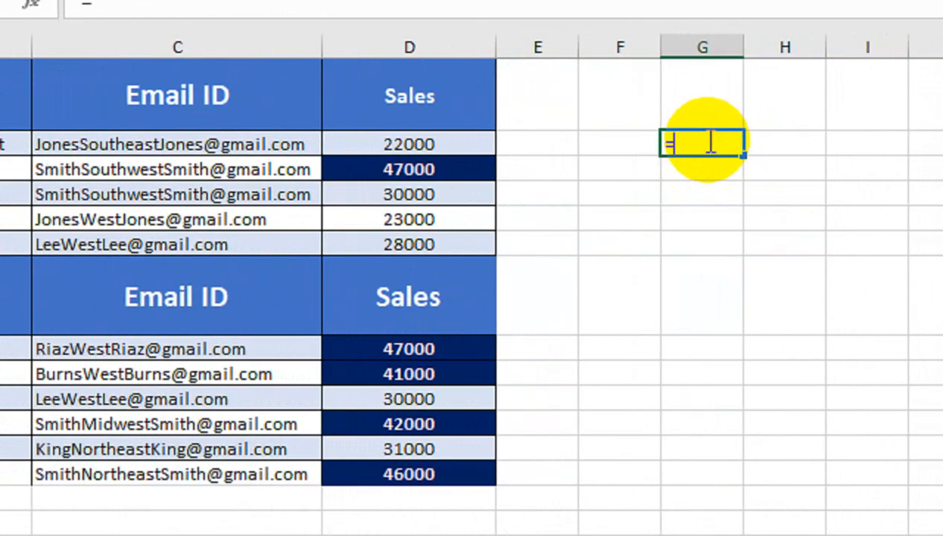
{"action": "type", "text": "HS"}
{"action": "key", "text": "Tab"}
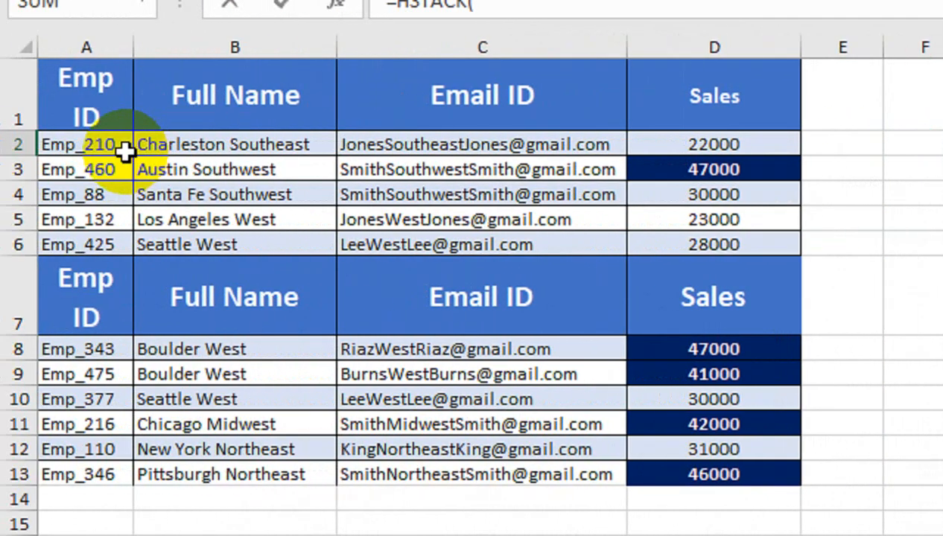
{"action": "left_click_drag", "start_coordinate": [124, 152], "coordinate": [678, 230]}
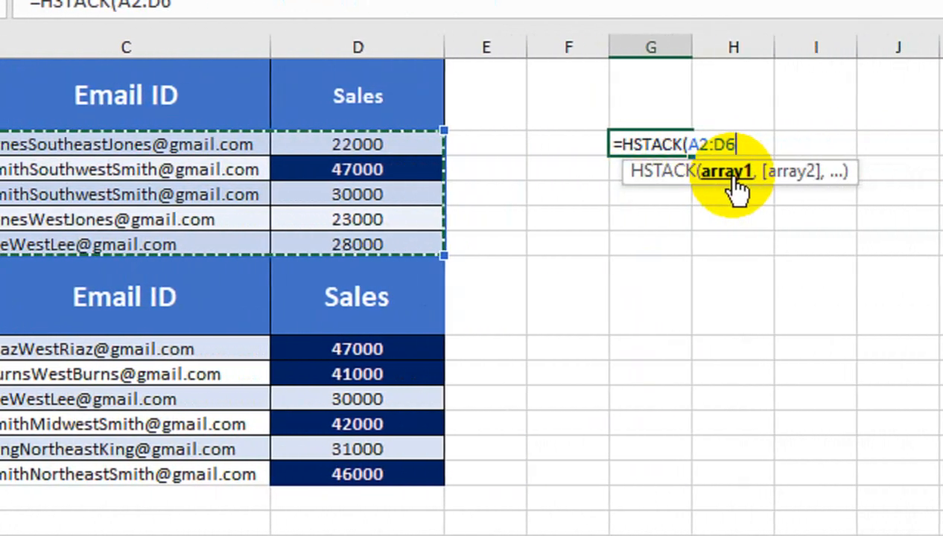
{"action": "type", "text": ","}
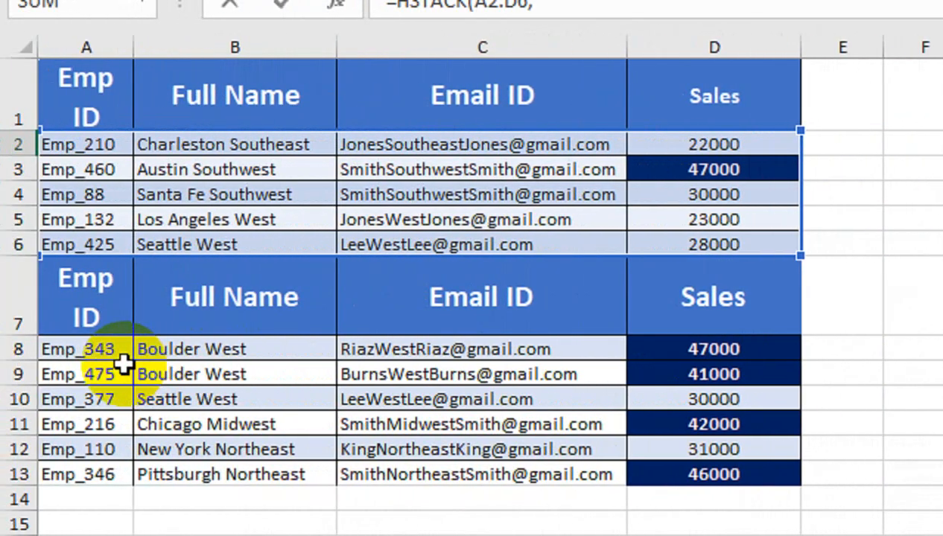
{"action": "left_click_drag", "start_coordinate": [126, 358], "coordinate": [663, 420]}
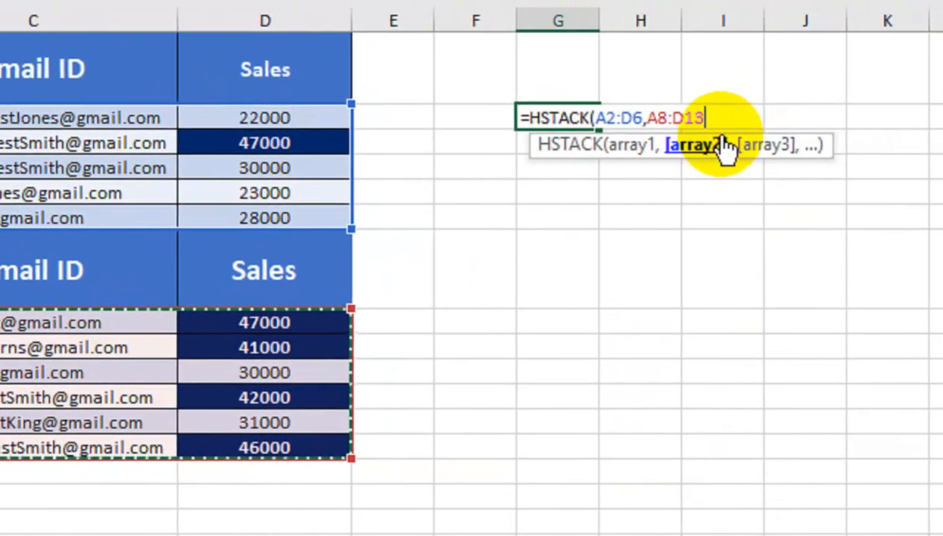
{"action": "type", "text": ")"}
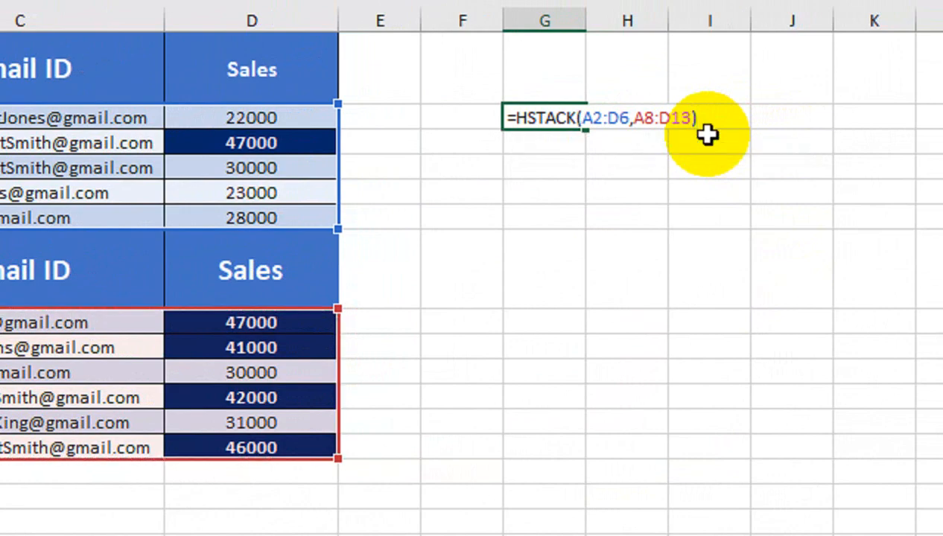
{"action": "key", "text": "Return"}
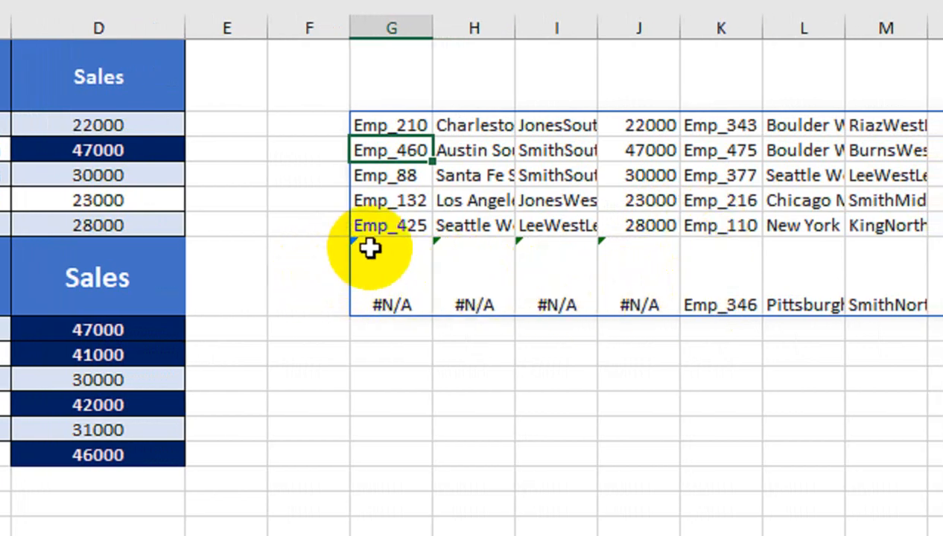
Examine row 7 of the HSTACK result and compare the lengths of the two tables by selecting A2:A6 and C8:C13
{"action": "left_click", "coordinate": [398, 229]}
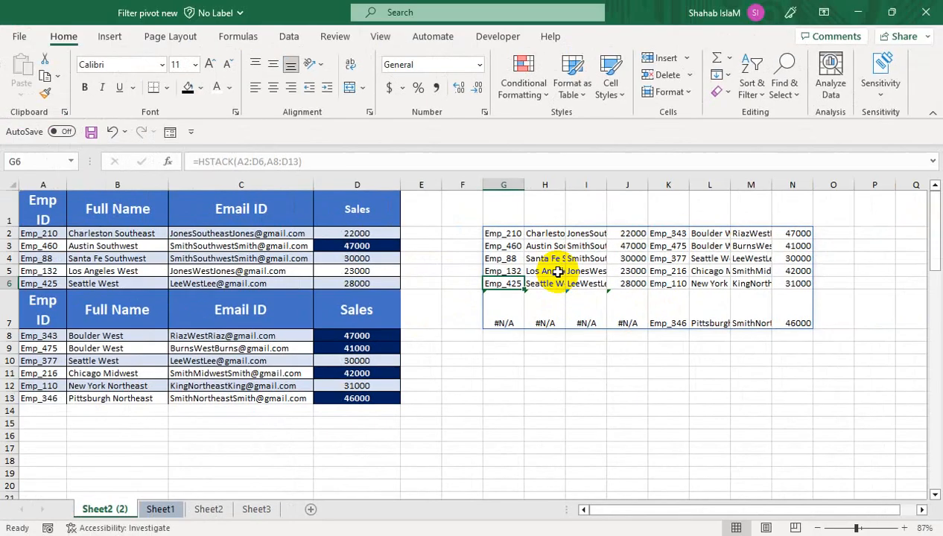
{"action": "key", "text": "ctrl+z"}
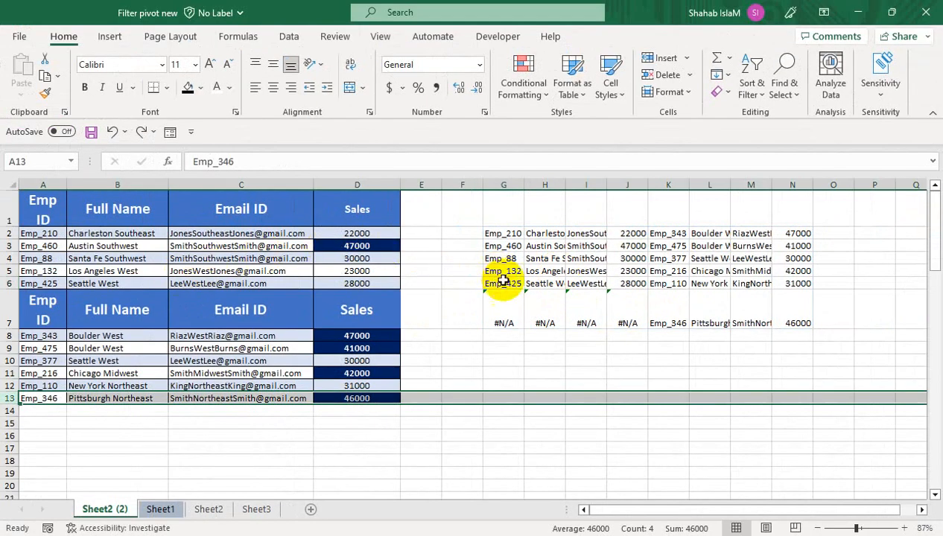
{"action": "left_click", "coordinate": [531, 296]}
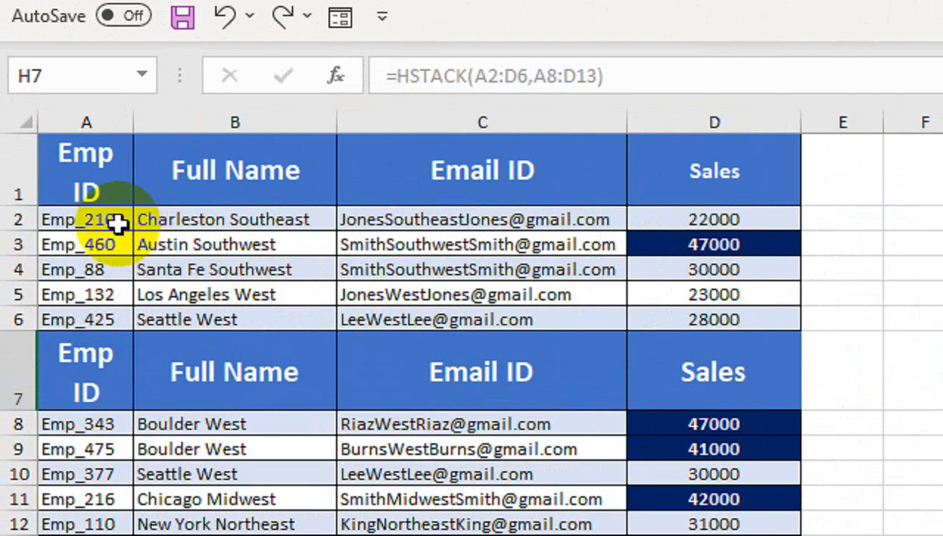
{"action": "left_click_drag", "start_coordinate": [59, 234], "coordinate": [62, 282]}
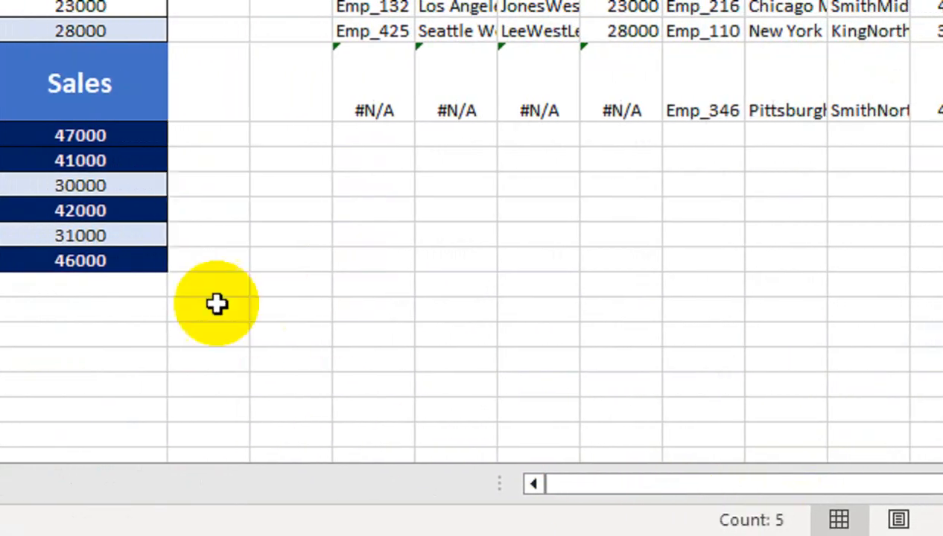
{"action": "left_click", "coordinate": [373, 121]}
{"action": "left_click_drag", "start_coordinate": [235, 154], "coordinate": [244, 281]}
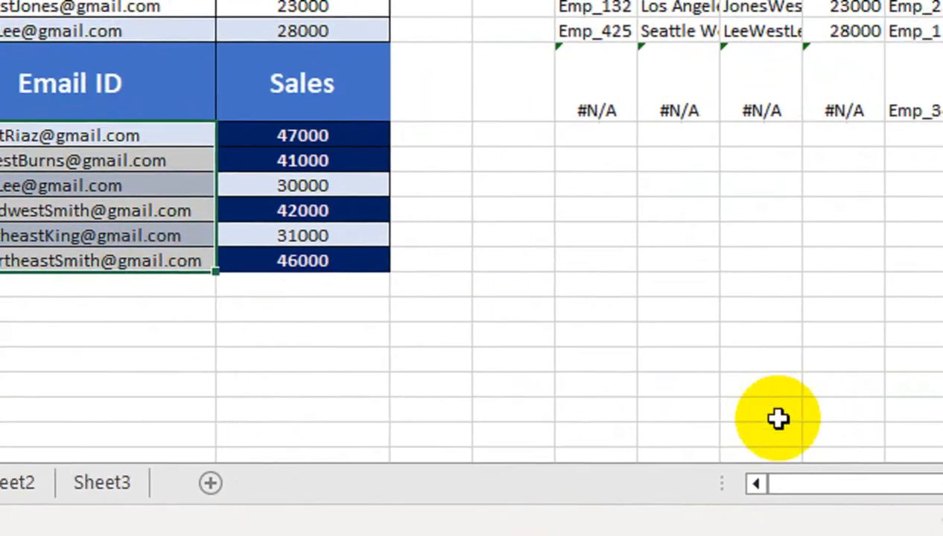
Delete row 13 from the second employee table and fit column I to its contents
{"action": "left_click", "coordinate": [509, 283]}
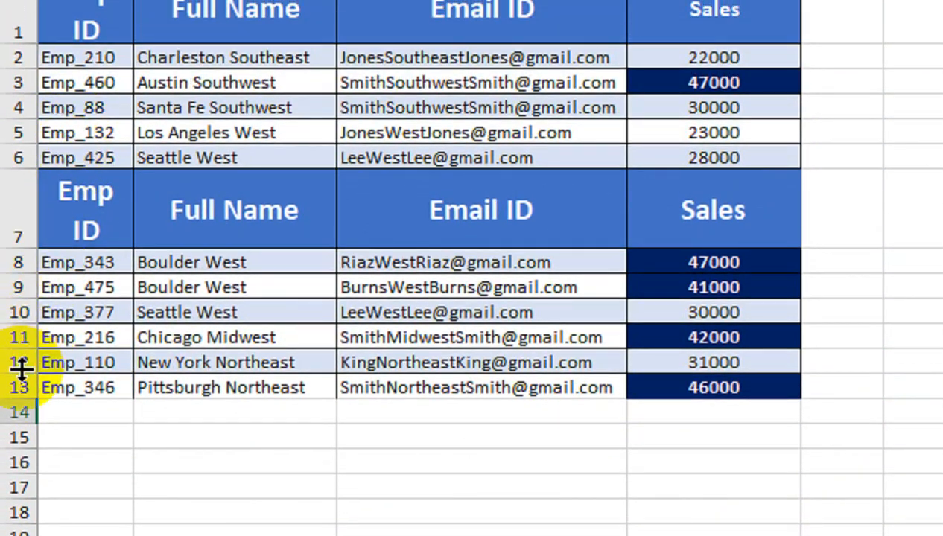
{"action": "right_click", "coordinate": [17, 260]}
{"action": "left_click", "coordinate": [224, 164]}
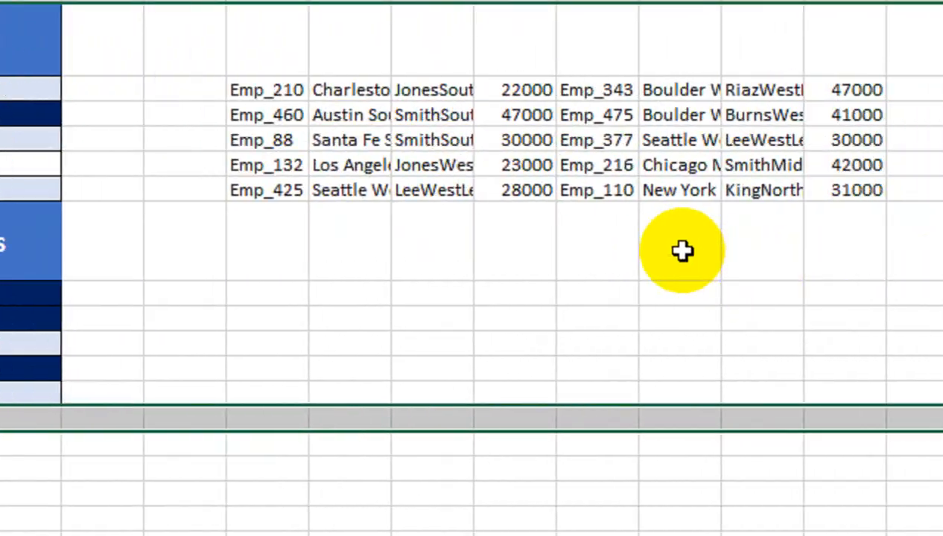
{"action": "left_click", "coordinate": [682, 251]}
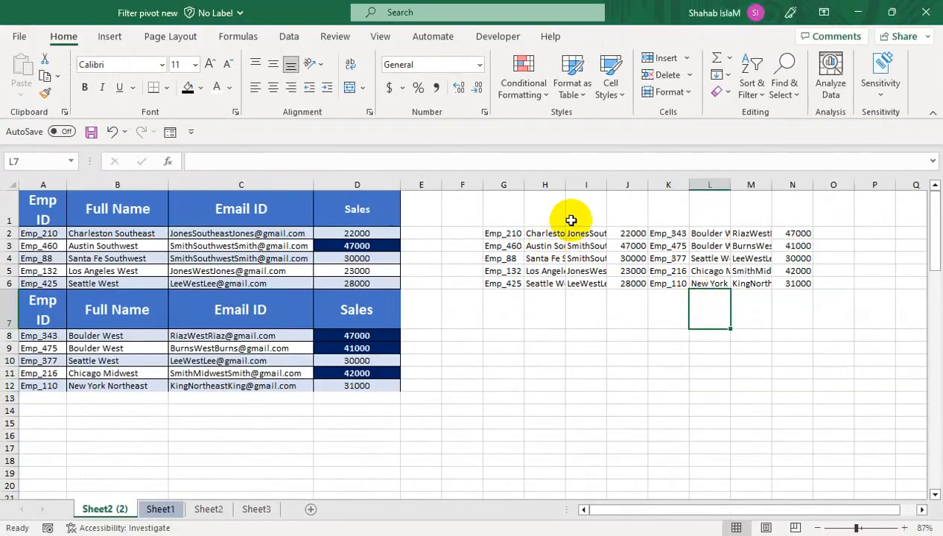
{"action": "double_click", "coordinate": [609, 183]}
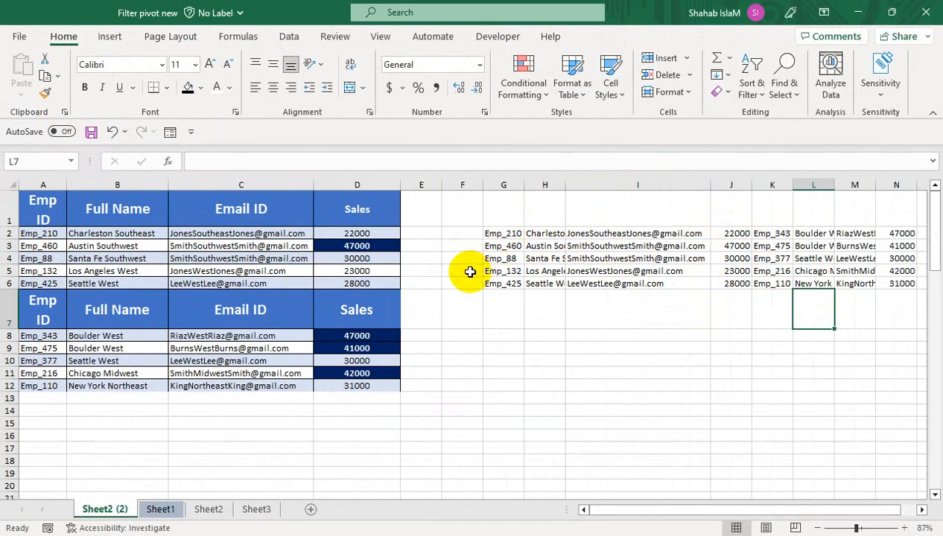
Clear the HSTACK result by clearing everything in columns G to P
{"action": "left_click_drag", "start_coordinate": [463, 336], "coordinate": [463, 448]}
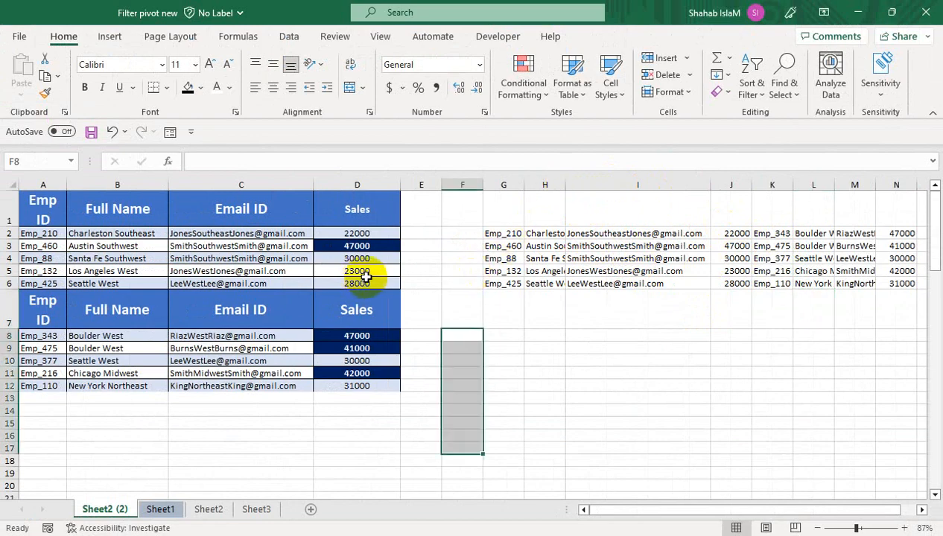
{"action": "left_click", "coordinate": [411, 295]}
{"action": "left_click", "coordinate": [512, 185]}
{"action": "left_click_drag", "start_coordinate": [512, 185], "coordinate": [784, 200]}
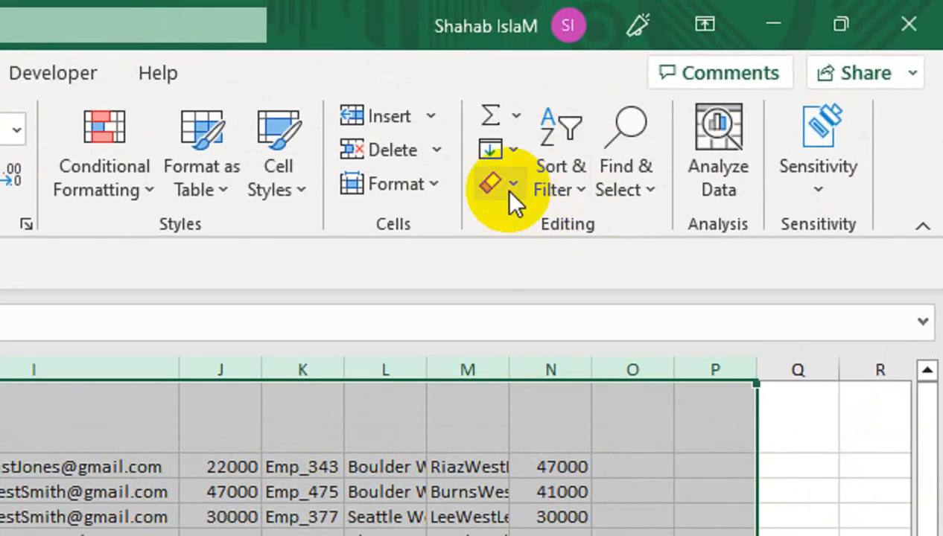
{"action": "left_click", "coordinate": [509, 191]}
{"action": "left_click", "coordinate": [511, 223]}
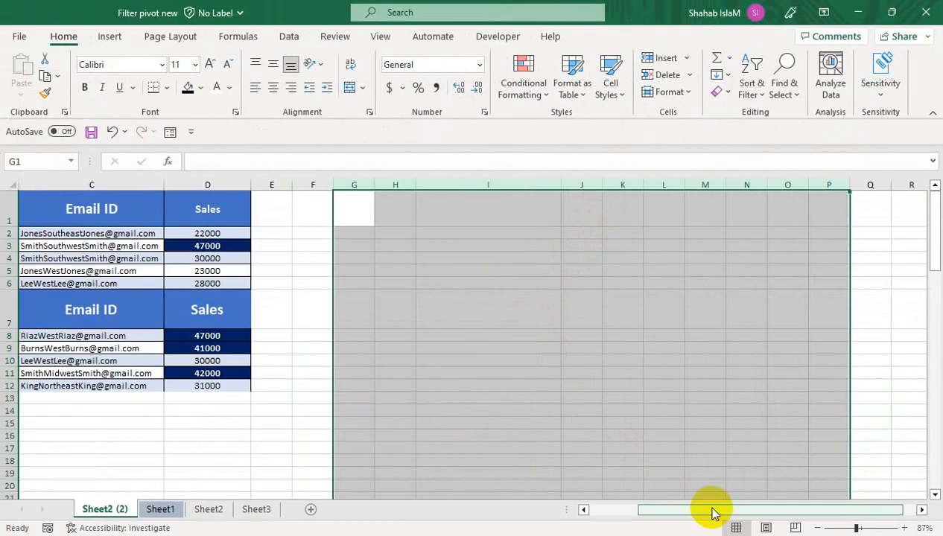
{"action": "left_click_drag", "start_coordinate": [712, 510], "coordinate": [563, 510]}
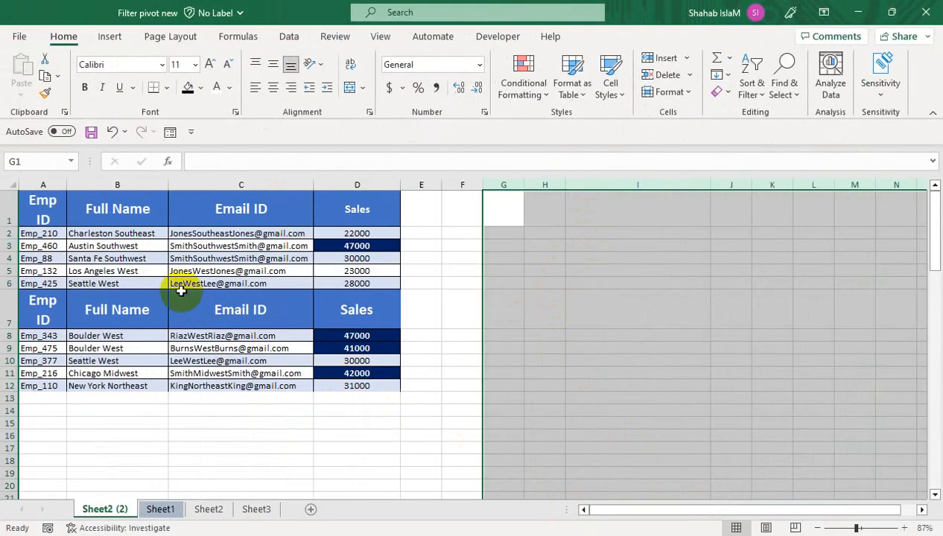
{"action": "left_click", "coordinate": [158, 248]}
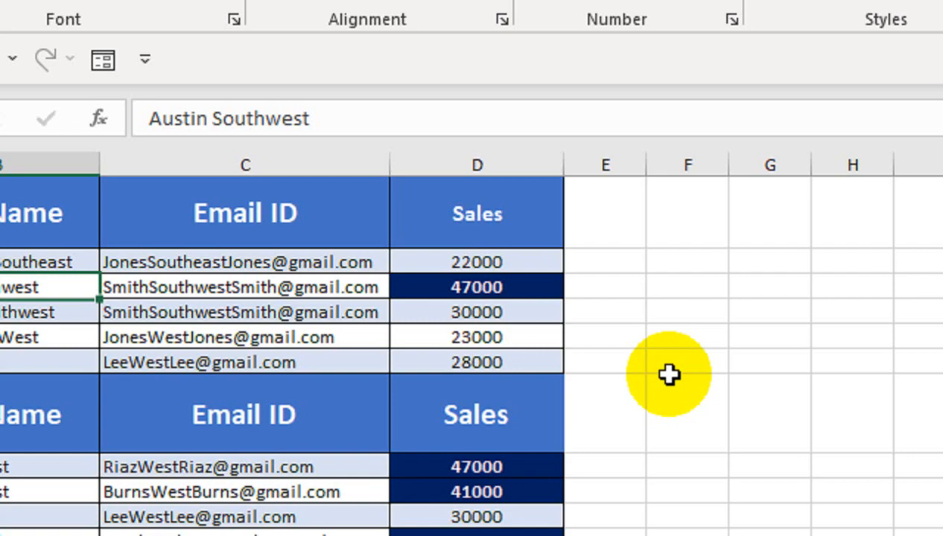
Convert the first employee table into a single column with the formula =TOCOL(A2:D6) in F2
{"action": "left_click", "coordinate": [692, 266]}
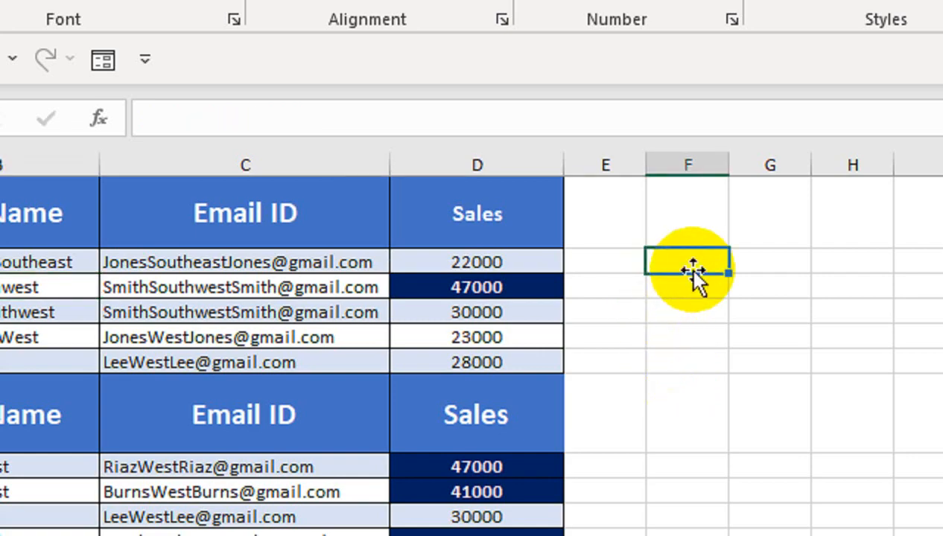
{"action": "type", "text": "=TO"}
{"action": "key", "text": "Tab"}
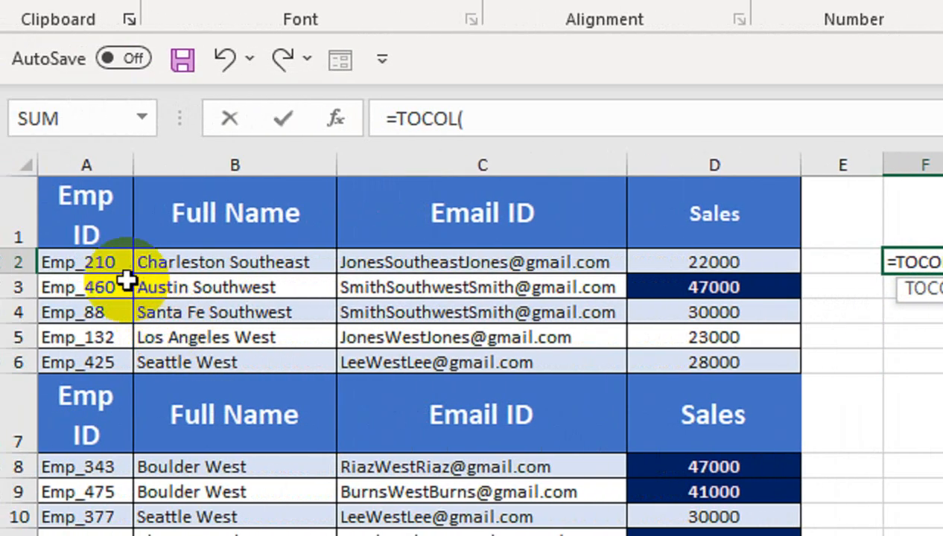
{"action": "left_click_drag", "start_coordinate": [119, 264], "coordinate": [671, 354]}
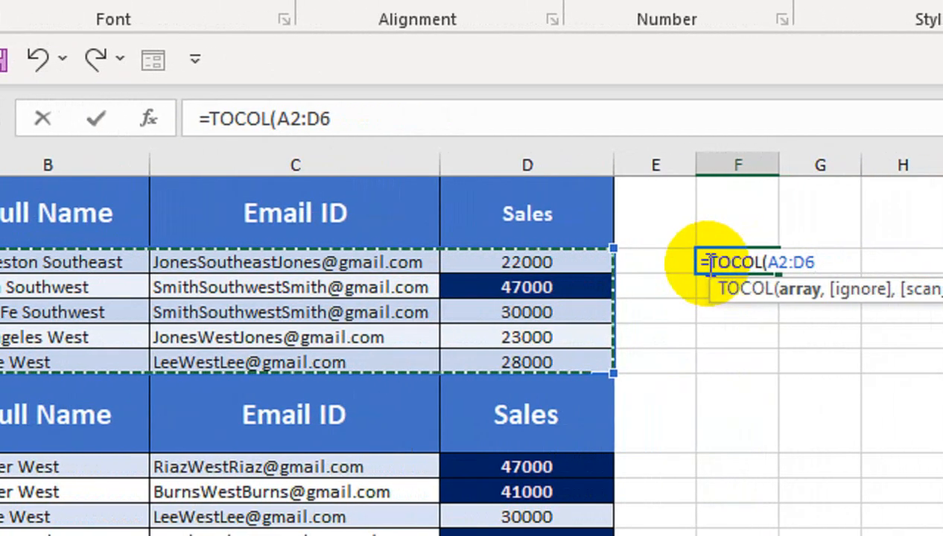
{"action": "type", "text": ")"}
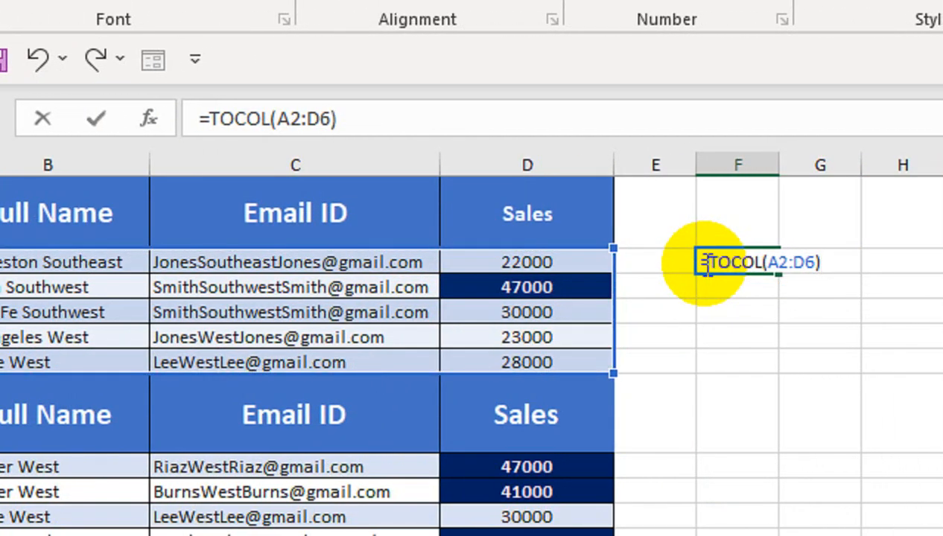
{"action": "key", "text": "Return"}
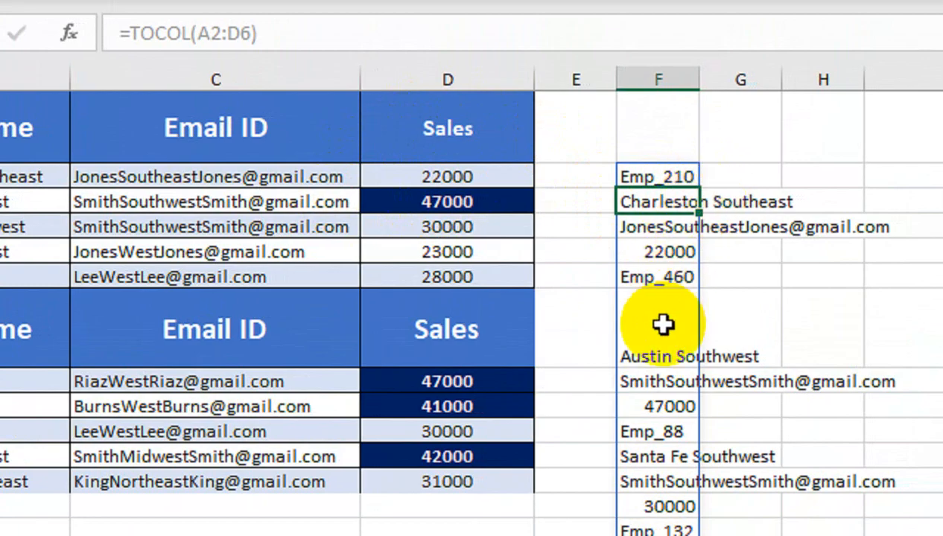
Try the TOCOL formula in F2 with only the Emp ID and Full Name columns, A2:B6, as its array
{"action": "left_click", "coordinate": [627, 176]}
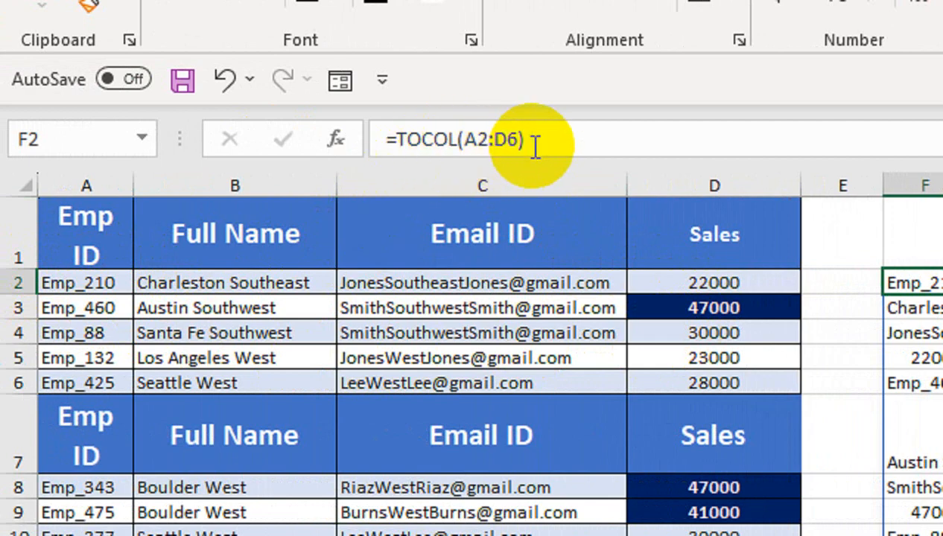
{"action": "left_click_drag", "start_coordinate": [519, 146], "coordinate": [465, 145]}
{"action": "left_click_drag", "start_coordinate": [74, 283], "coordinate": [282, 376]}
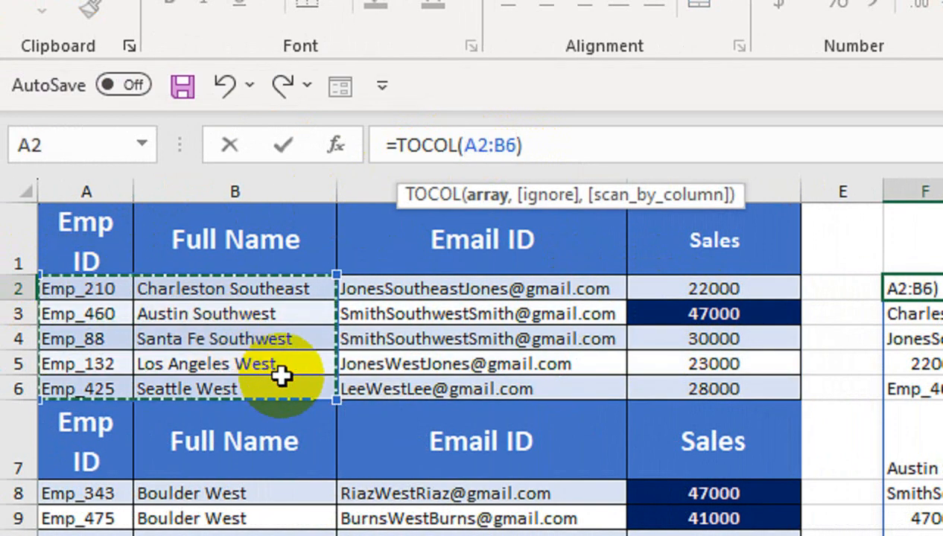
{"action": "key", "text": "Return"}
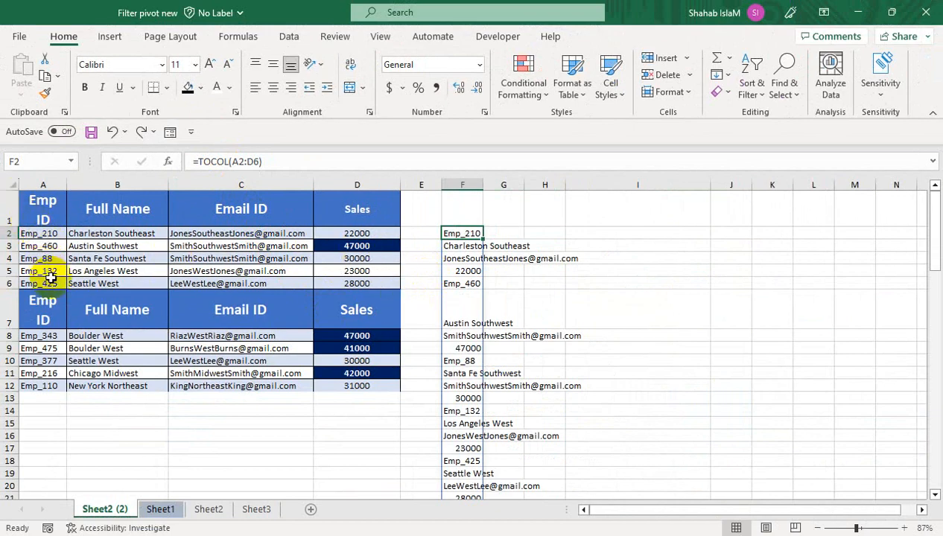
Delete column F with the TOCOL result from the sheet
{"action": "left_click", "coordinate": [469, 184]}
{"action": "right_click", "coordinate": [477, 186]}
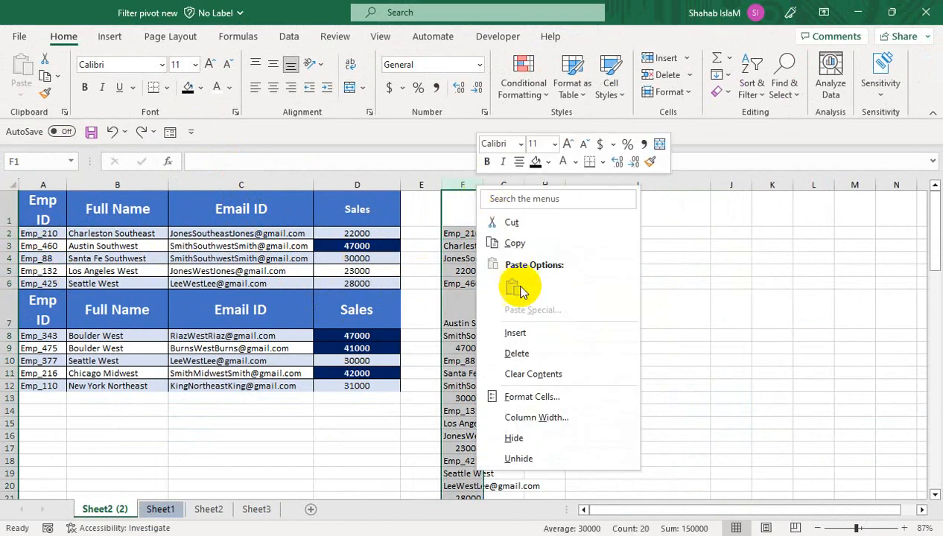
{"action": "left_click", "coordinate": [525, 355]}
Convert the first employee table into a single row with the formula =TOROW(A2:D6) in F2
{"action": "left_click", "coordinate": [467, 235]}
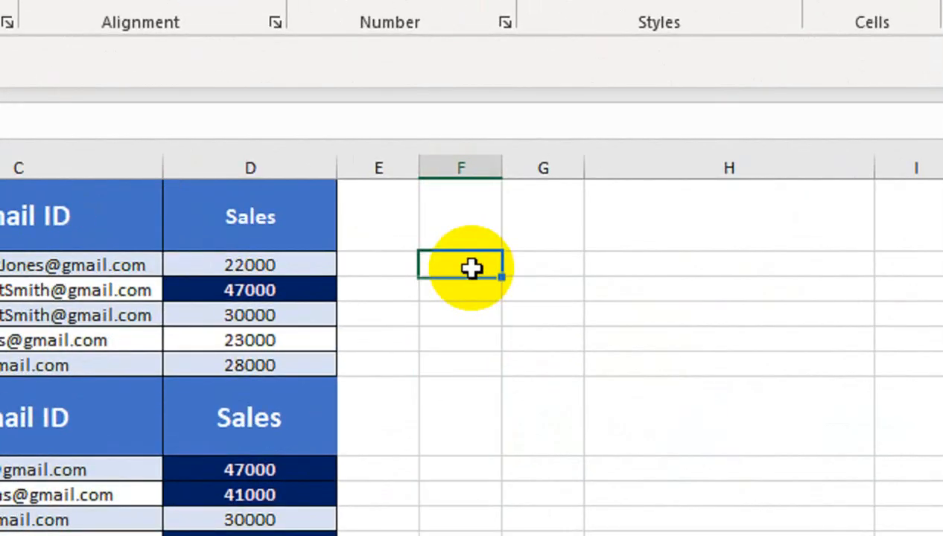
{"action": "type", "text": "="}
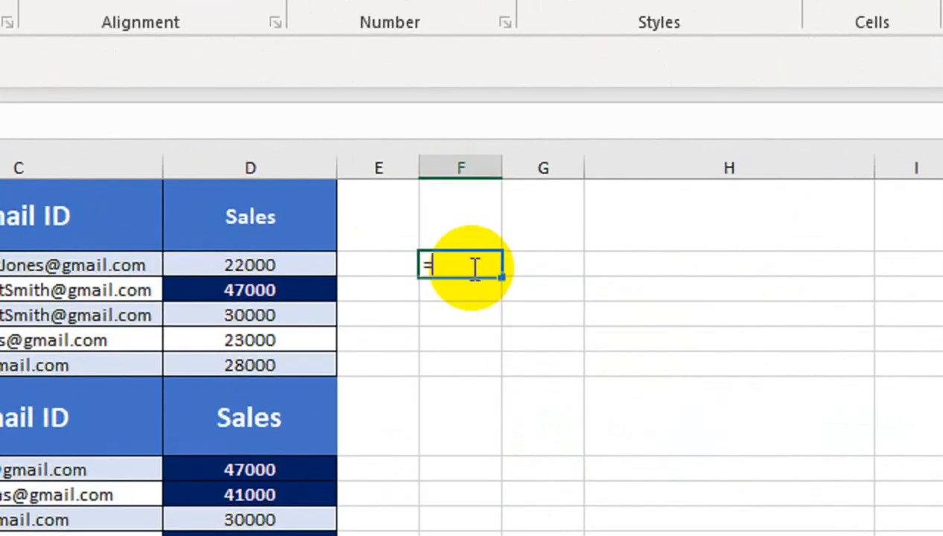
{"action": "type", "text": "TOR"}
{"action": "key", "text": "Tab"}
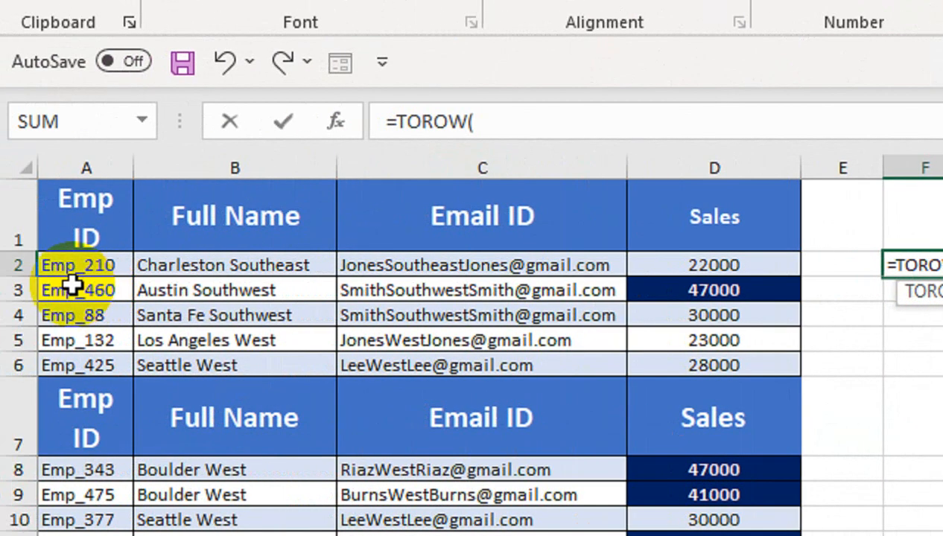
{"action": "left_click", "coordinate": [69, 268]}
{"action": "left_click_drag", "start_coordinate": [68, 270], "coordinate": [695, 357]}
{"action": "type", "text": ")"}
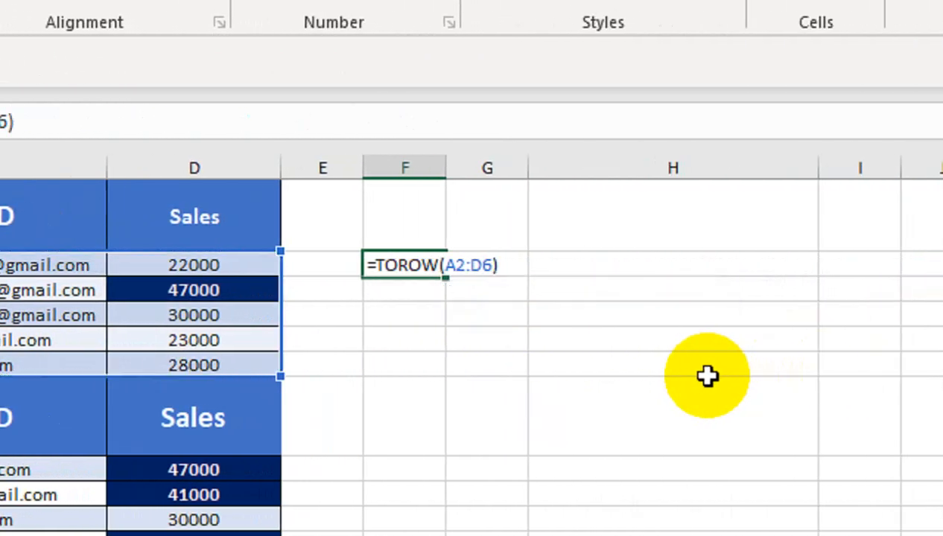
{"action": "key", "text": "Return"}
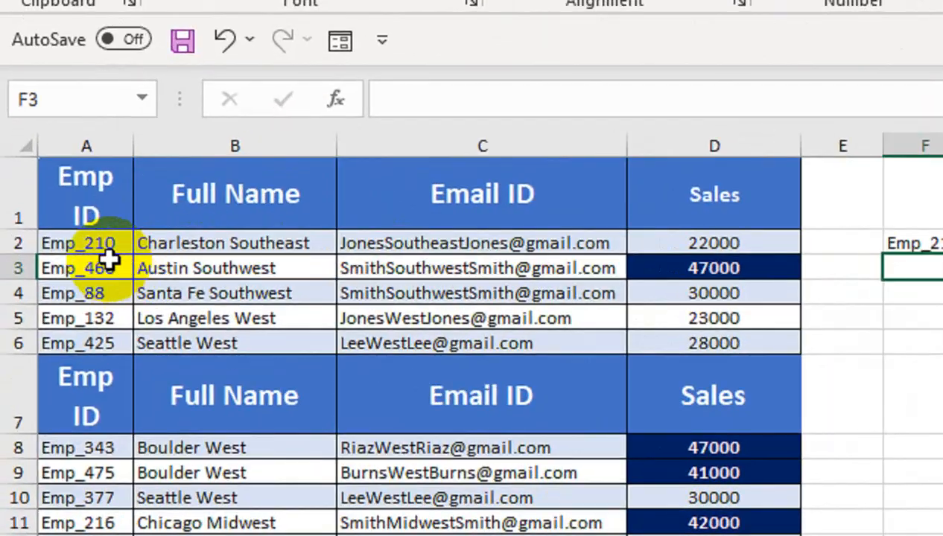
Compare the first two employee records in rows 2 and 3 with their places in the TOROW result
{"action": "left_click_drag", "start_coordinate": [105, 252], "coordinate": [749, 240]}
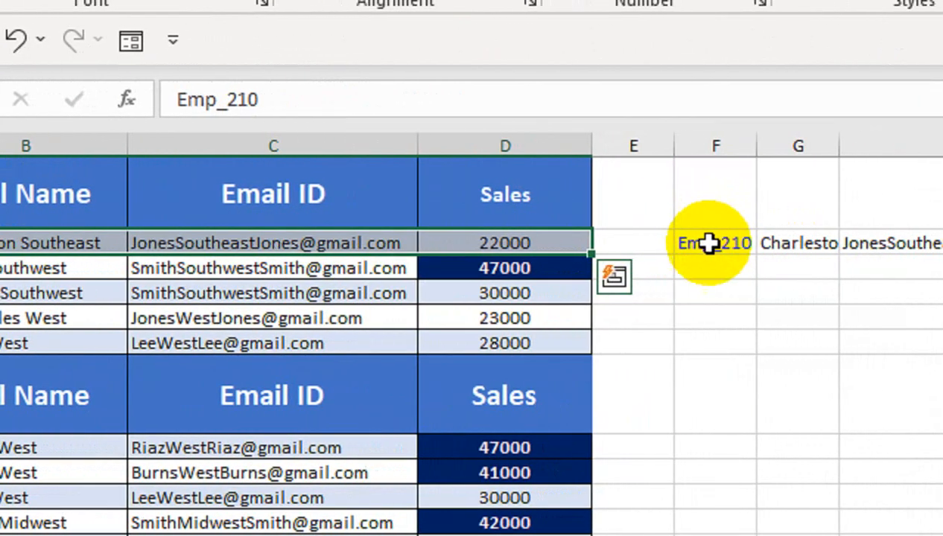
{"action": "left_click_drag", "start_coordinate": [905, 243], "coordinate": [801, 244]}
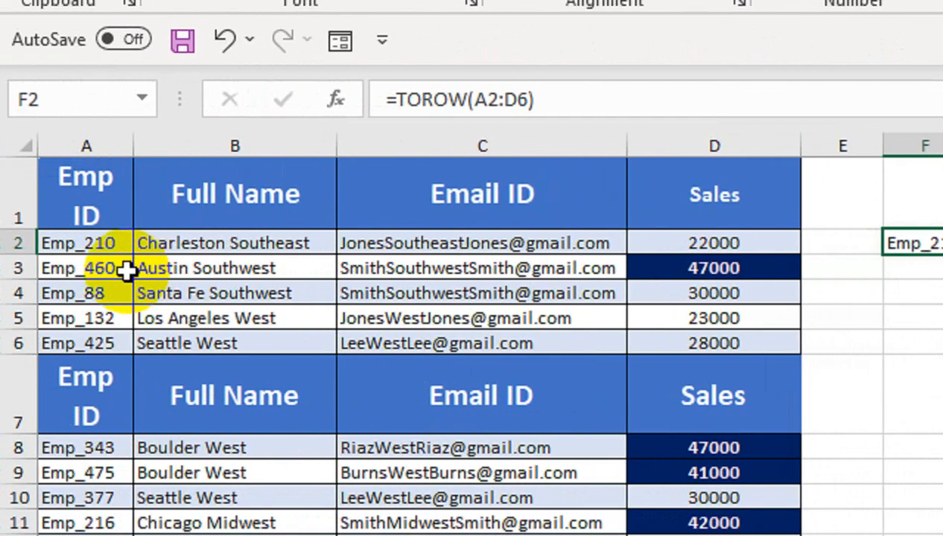
{"action": "left_click_drag", "start_coordinate": [125, 269], "coordinate": [891, 243]}
{"action": "left_click_drag", "start_coordinate": [756, 242], "coordinate": [855, 243]}
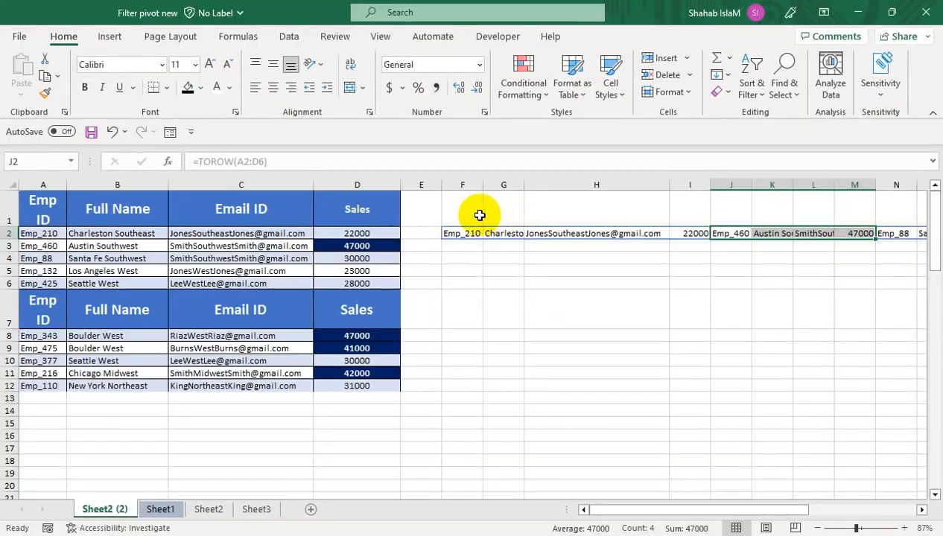
{"action": "left_click", "coordinate": [68, 243]}
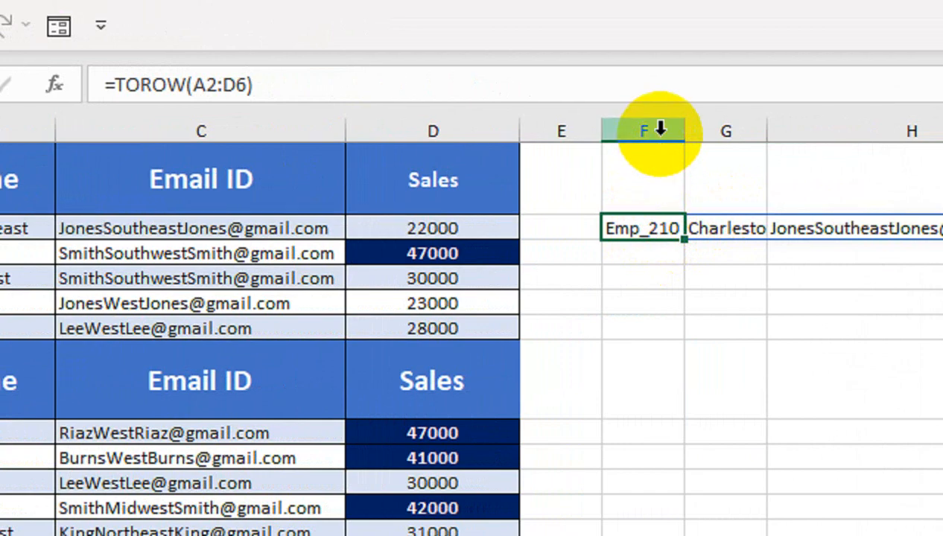
Delete the columns holding the TOROW result, starting from column F
{"action": "left_click", "coordinate": [659, 126]}
{"action": "key", "text": "ctrl+minus"}
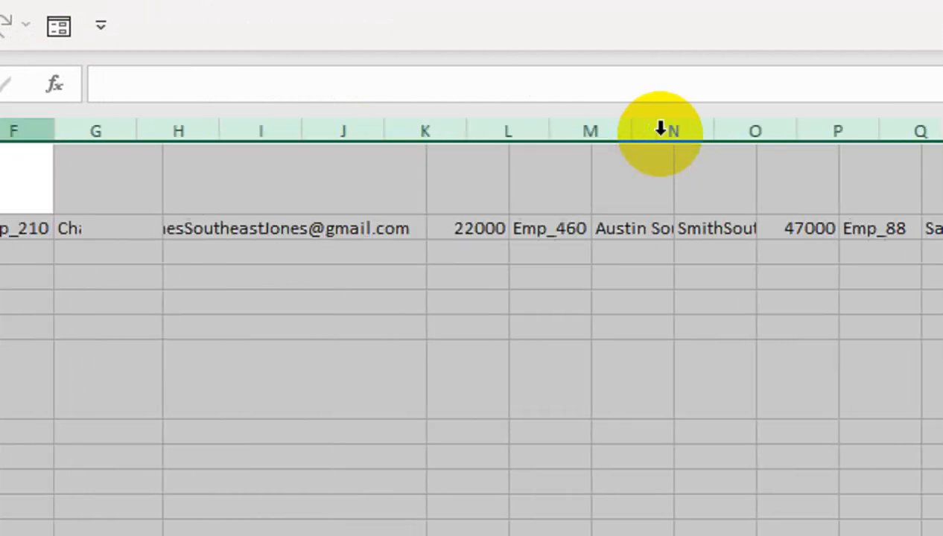
{"action": "key", "text": "ctrl+Left"}
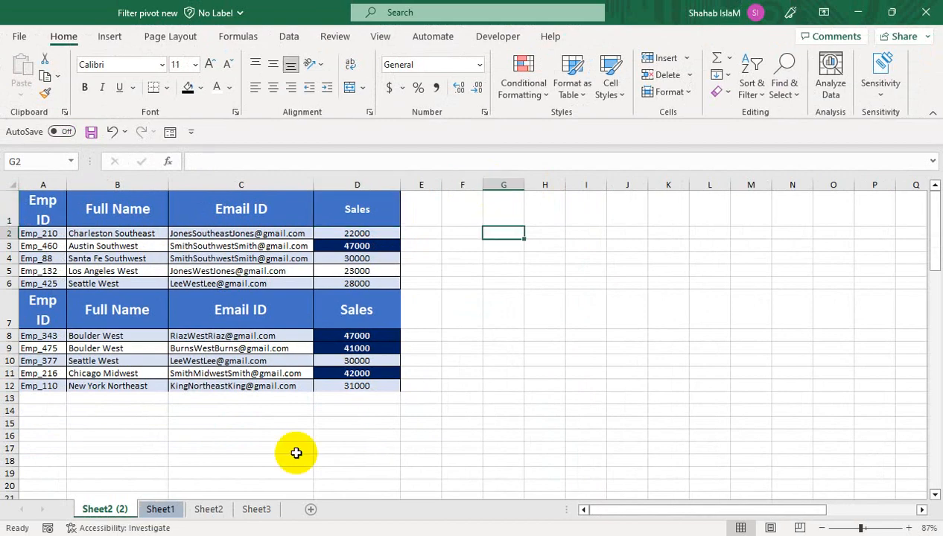
Add a new worksheet and enter CPU in cell A1
{"action": "left_click", "coordinate": [312, 511]}
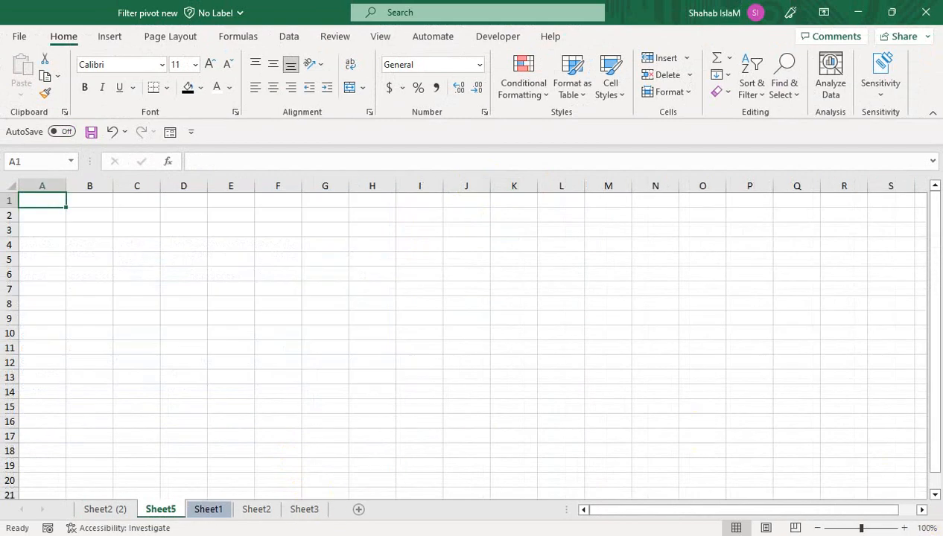
{"action": "left_click_drag", "start_coordinate": [860, 528], "coordinate": [880, 523]}
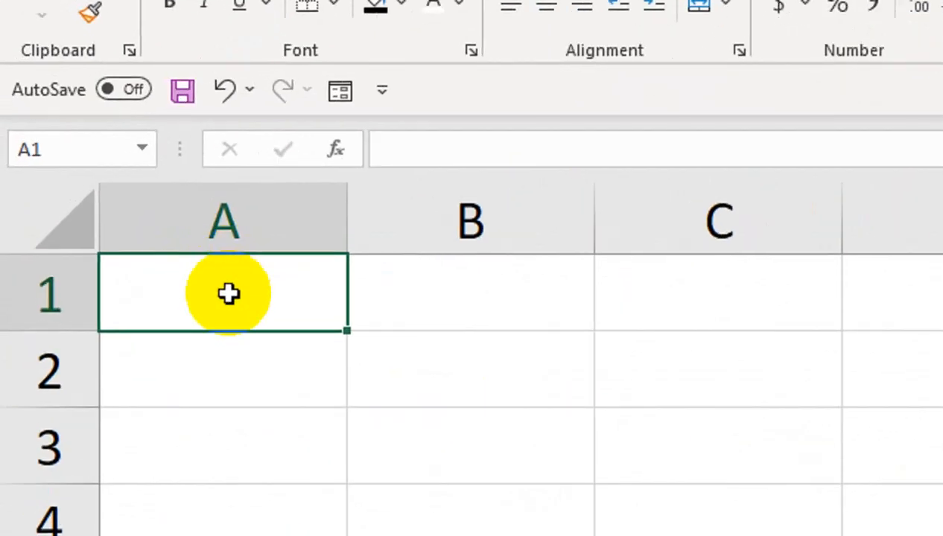
{"action": "type", "text": "C"}
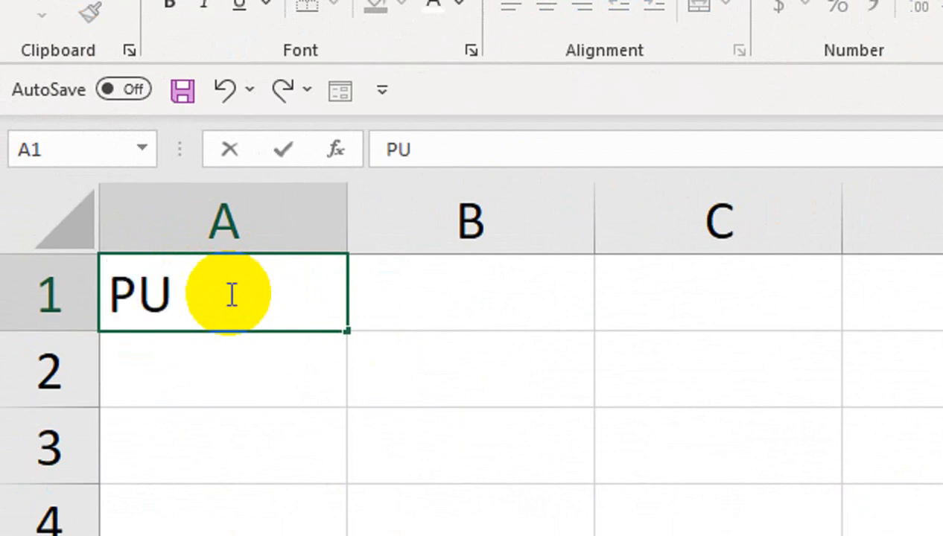
{"action": "type", "text": "PU"}
{"action": "key", "text": "Return"}
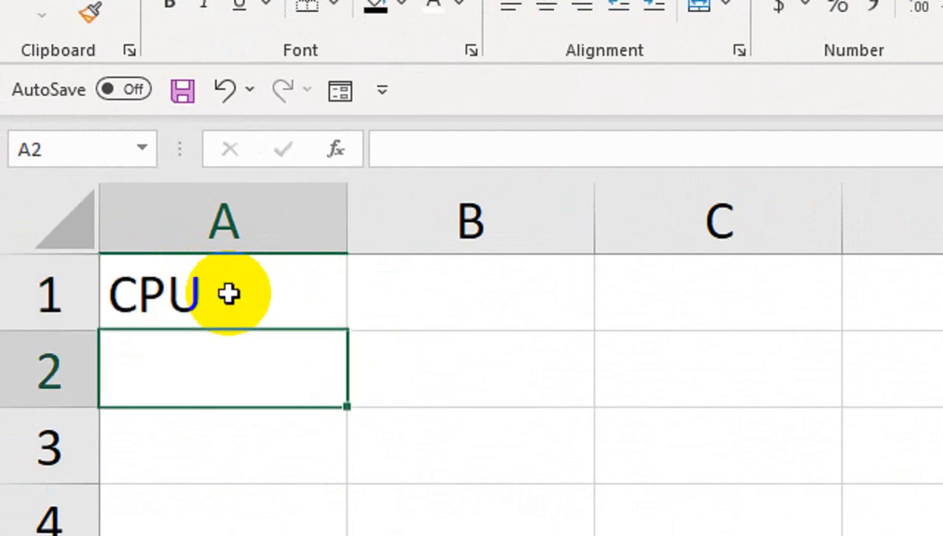
Fill the hardware list down column A from CPU in A1 through A9
{"action": "left_click", "coordinate": [332, 320]}
{"action": "left_click_drag", "start_coordinate": [347, 330], "coordinate": [391, 535]}
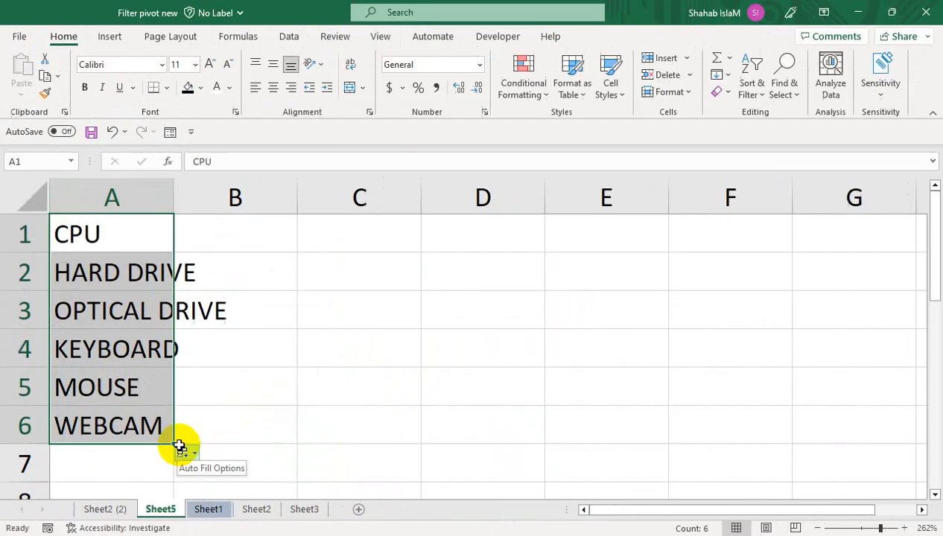
{"action": "left_click_drag", "start_coordinate": [875, 526], "coordinate": [870, 529]}
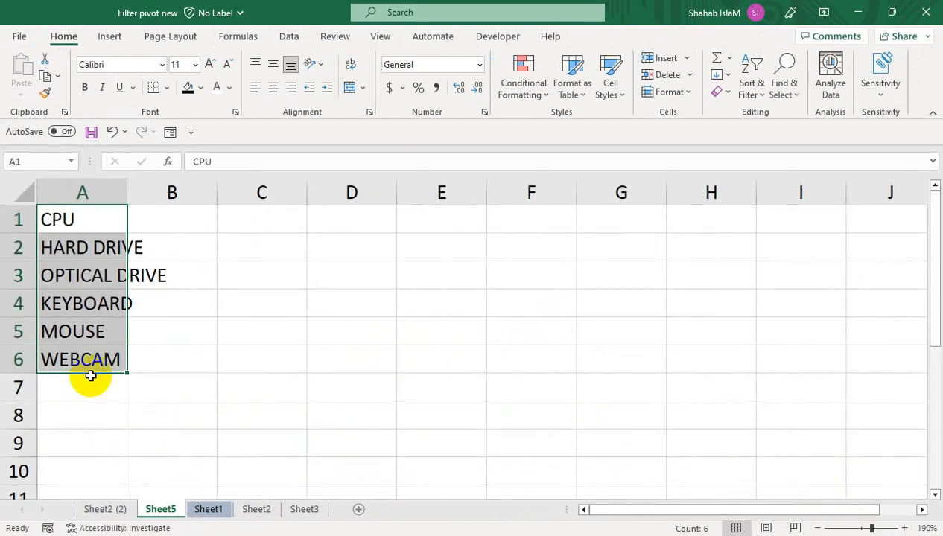
{"action": "left_click_drag", "start_coordinate": [125, 371], "coordinate": [132, 454]}
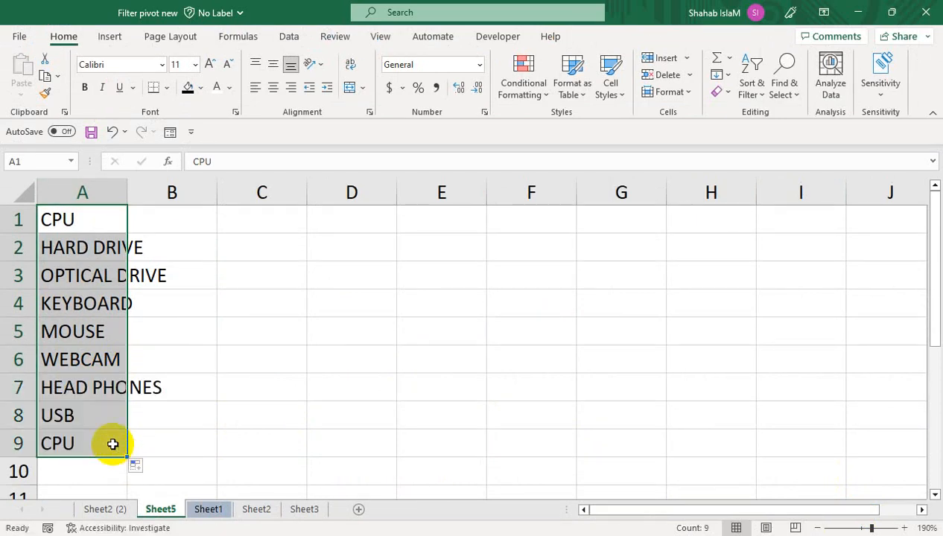
Replace the entry in A9 with LED and autofit the width of column A
{"action": "left_click", "coordinate": [112, 444]}
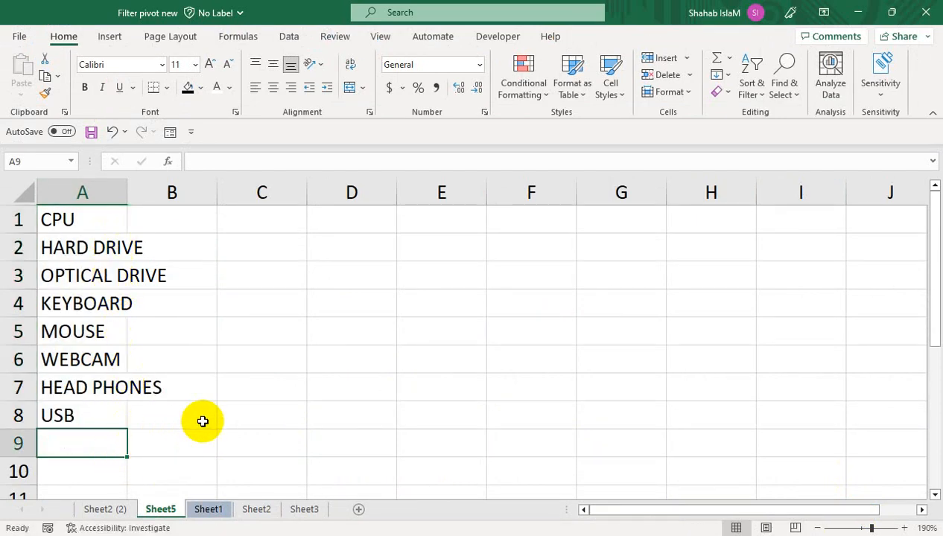
{"action": "type", "text": "LE"}
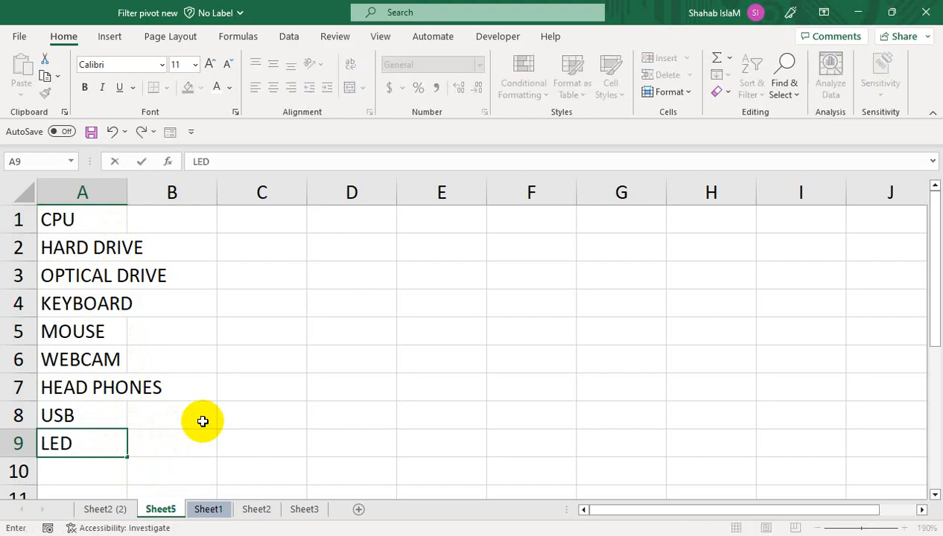
{"action": "type", "text": "D"}
{"action": "left_click", "coordinate": [203, 422]}
{"action": "double_click", "coordinate": [128, 194]}
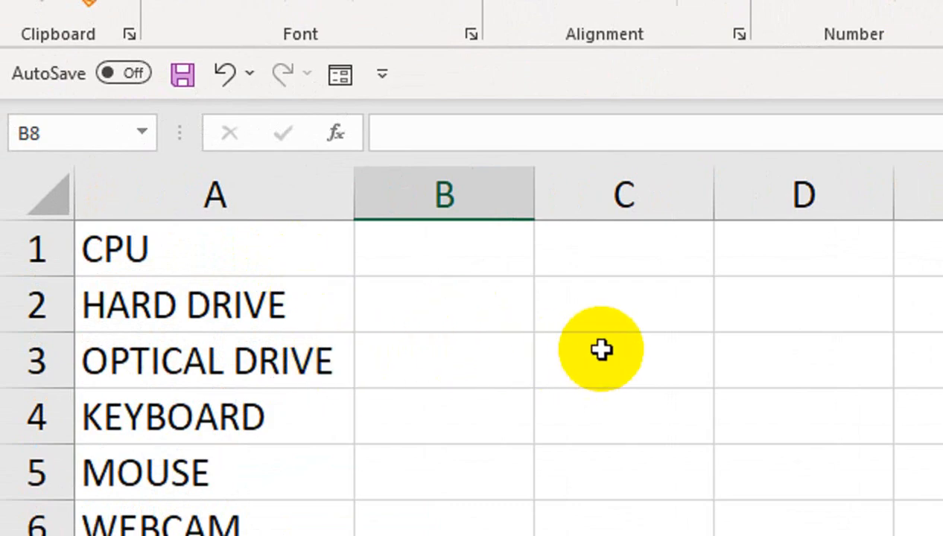
{"action": "left_click_drag", "start_coordinate": [601, 350], "coordinate": [602, 471]}
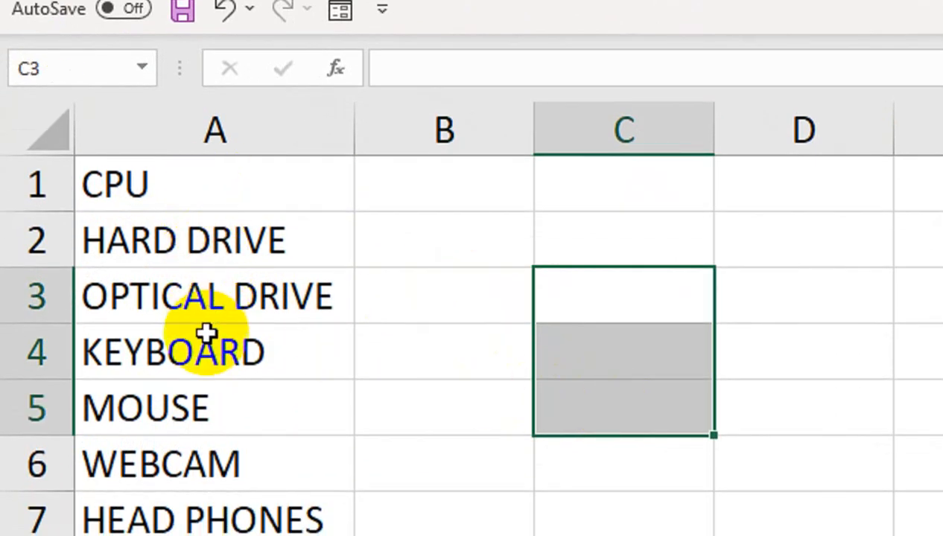
{"action": "left_click_drag", "start_coordinate": [799, 300], "coordinate": [800, 413]}
{"action": "left_click_drag", "start_coordinate": [732, 298], "coordinate": [733, 394]}
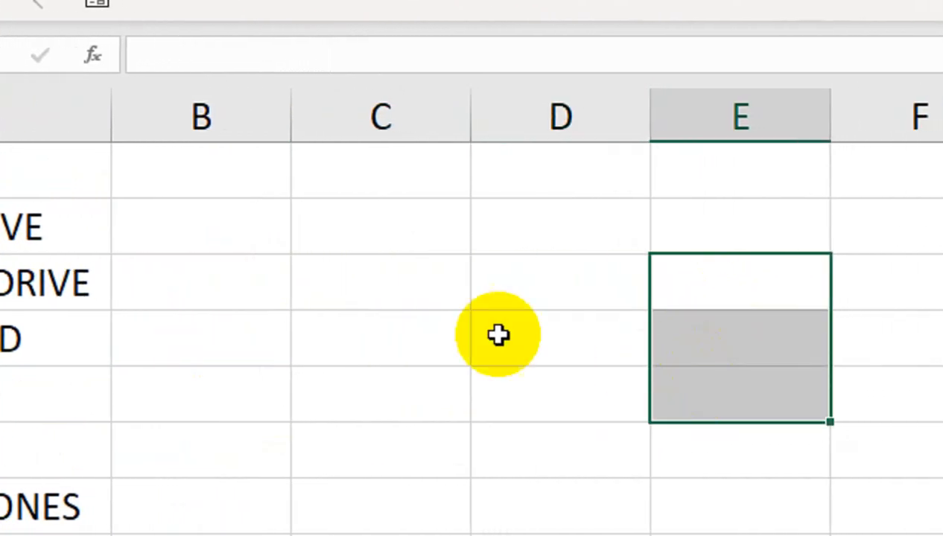
Wrap the hardware list into columns of three values with the formula =WRAPCOLS(A1:A9,3) in C3
{"action": "left_click", "coordinate": [392, 297]}
{"action": "type", "text": "=WA"}
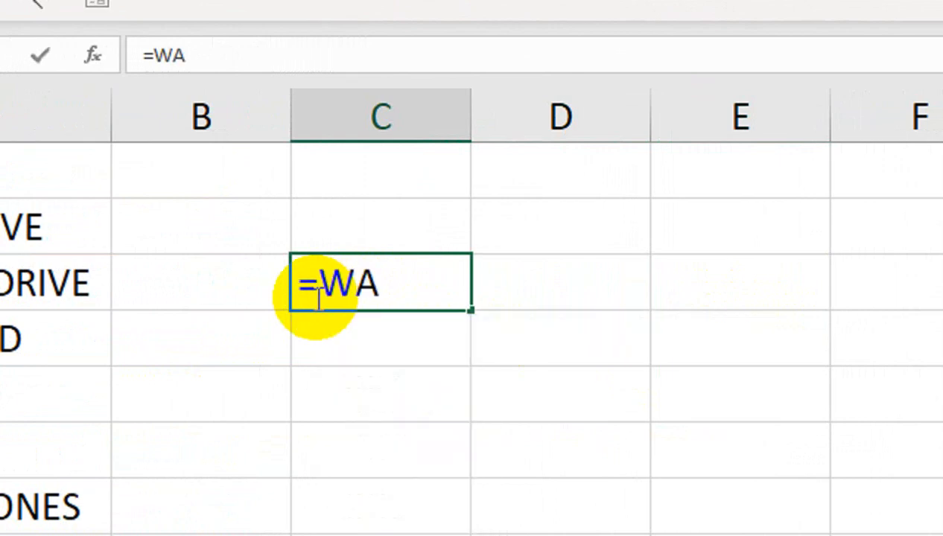
{"action": "type", "text": "RAP"}
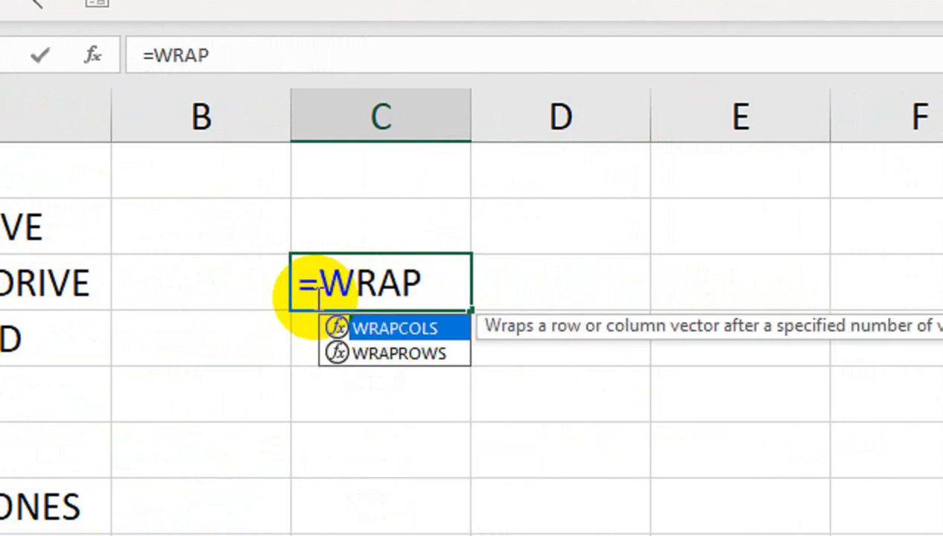
{"action": "key", "text": "Tab"}
{"action": "left_click_drag", "start_coordinate": [0, 176], "coordinate": [0, 535]}
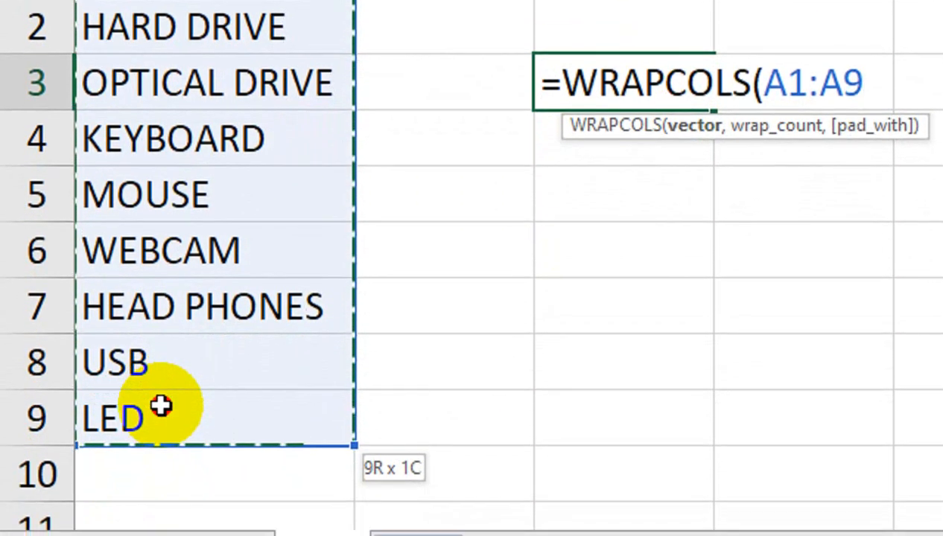
{"action": "type", "text": ",3"}
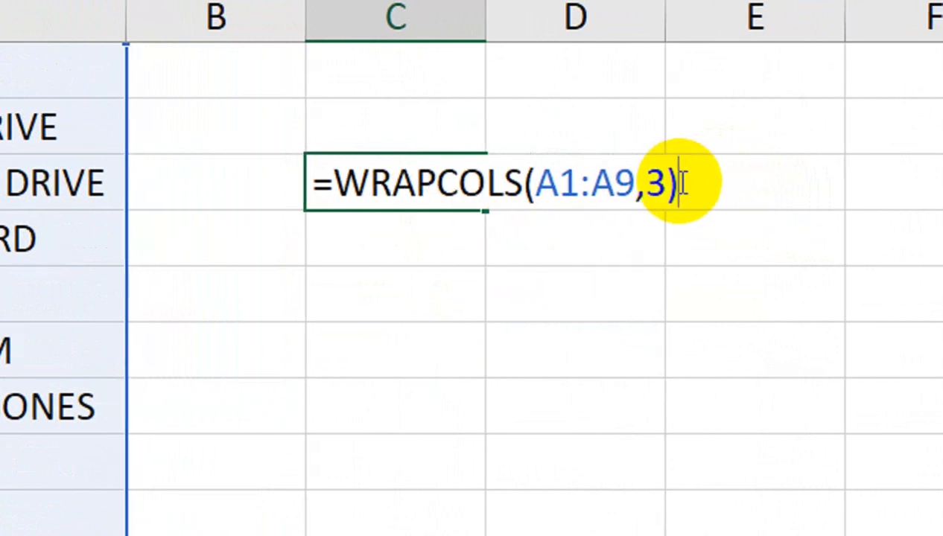
{"action": "key", "text": "Return"}
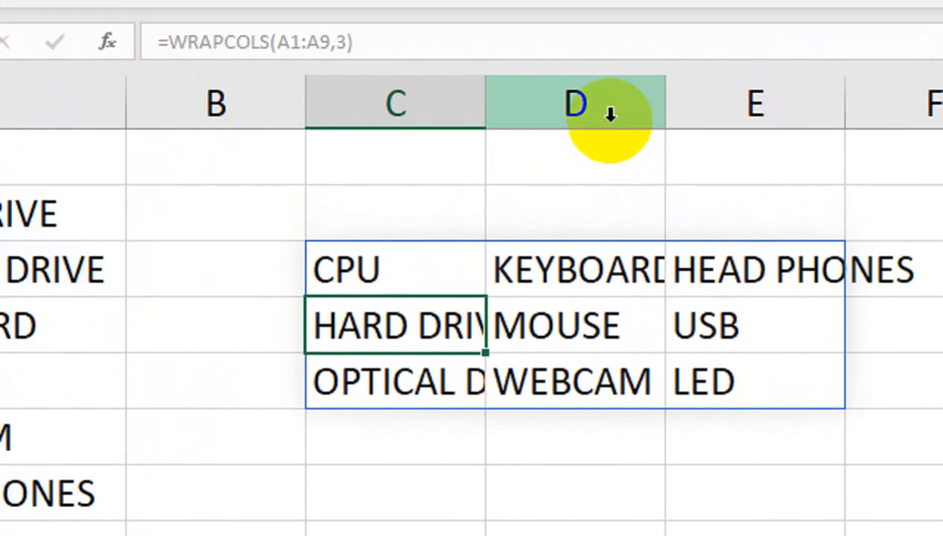
Autofit columns C, D and E to the WRAPCOLS result
{"action": "left_click_drag", "start_coordinate": [666, 17], "coordinate": [666, 16]}
{"action": "double_click", "coordinate": [666, 134]}
{"action": "double_click", "coordinate": [868, 136]}
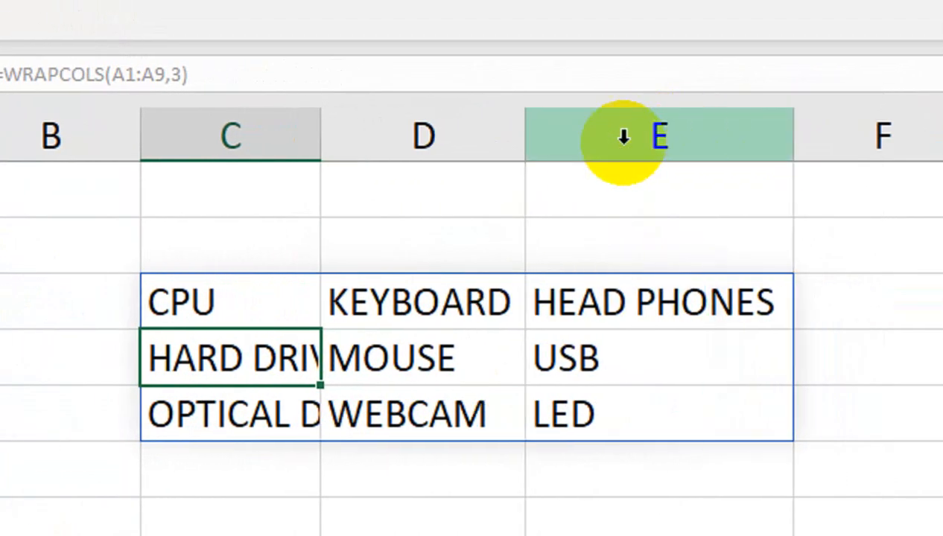
{"action": "double_click", "coordinate": [313, 146]}
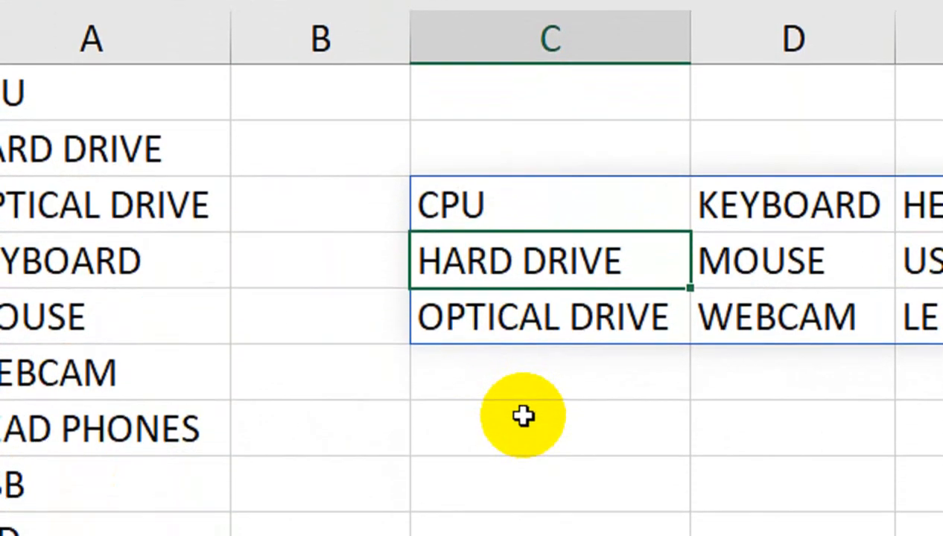
Wrap the hardware list into rows of three values with =WRAPROWS(A1:A9,3) in C7 and widen column D to fit
{"action": "left_click", "coordinate": [522, 417]}
{"action": "type", "text": "="}
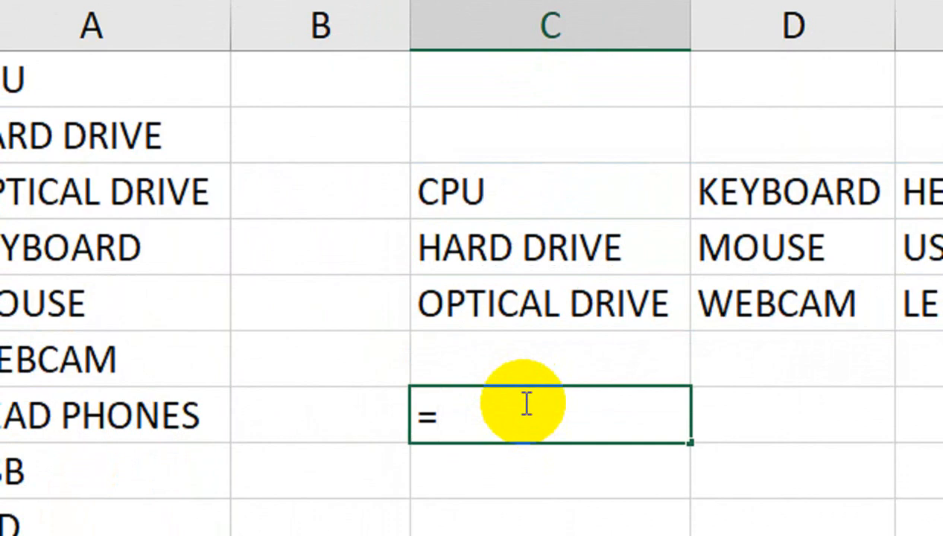
{"action": "type", "text": "WRAP"}
{"action": "key", "text": "Down"}
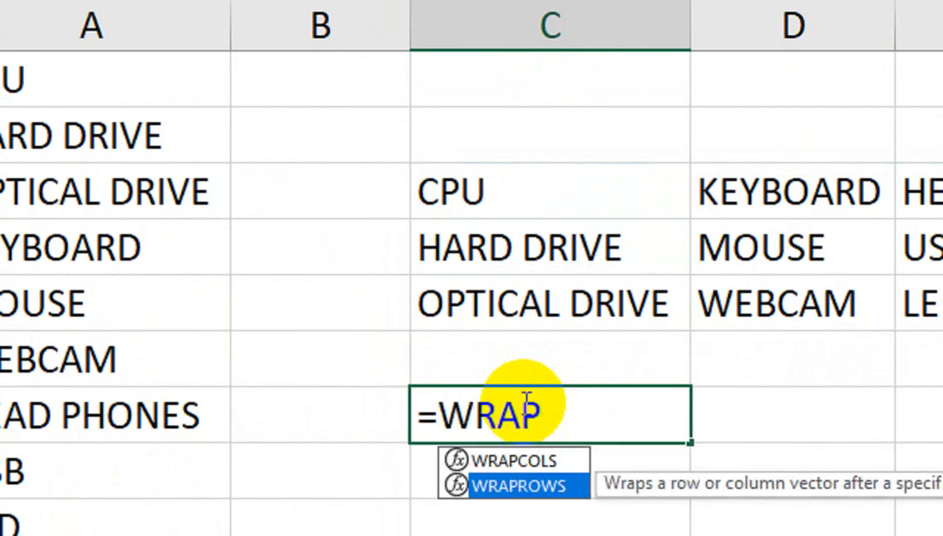
{"action": "key", "text": "Tab"}
{"action": "left_click_drag", "start_coordinate": [177, 87], "coordinate": [143, 417]}
{"action": "left_click_drag", "start_coordinate": [236, 450], "coordinate": [236, 535]}
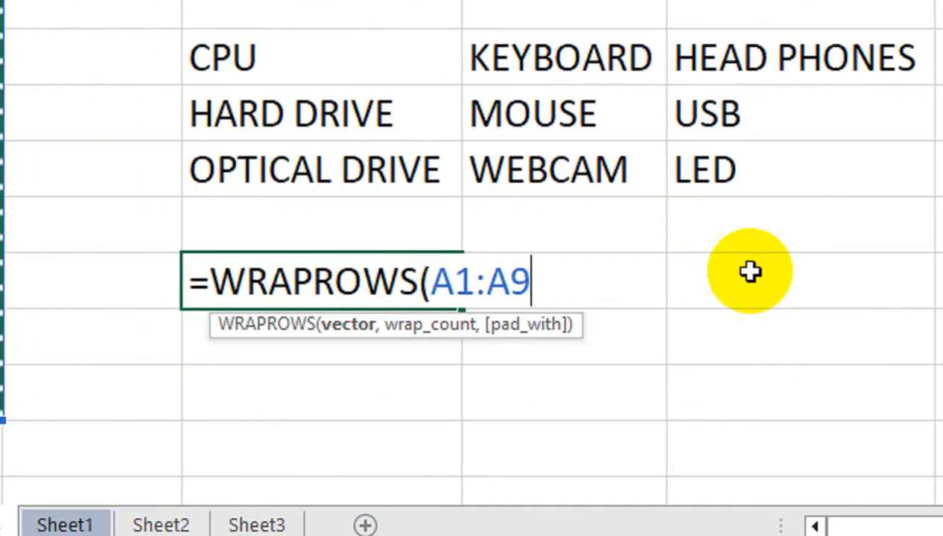
{"action": "type", "text": ","}
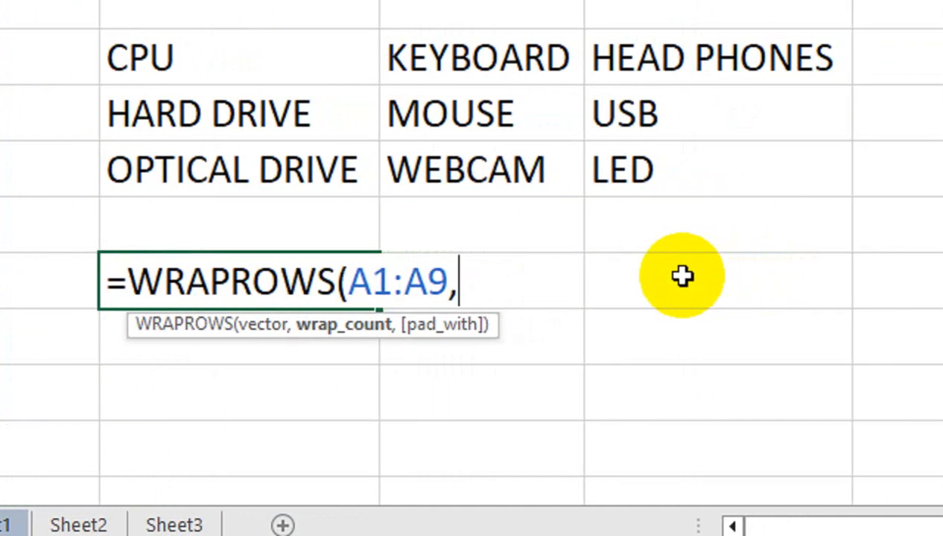
{"action": "type", "text": "3"}
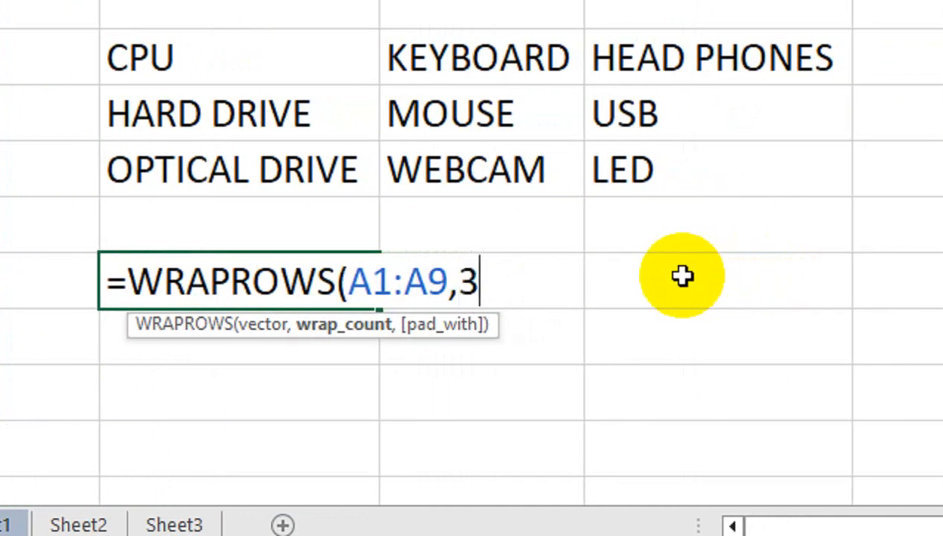
{"action": "type", "text": ")"}
{"action": "key", "text": "Return"}
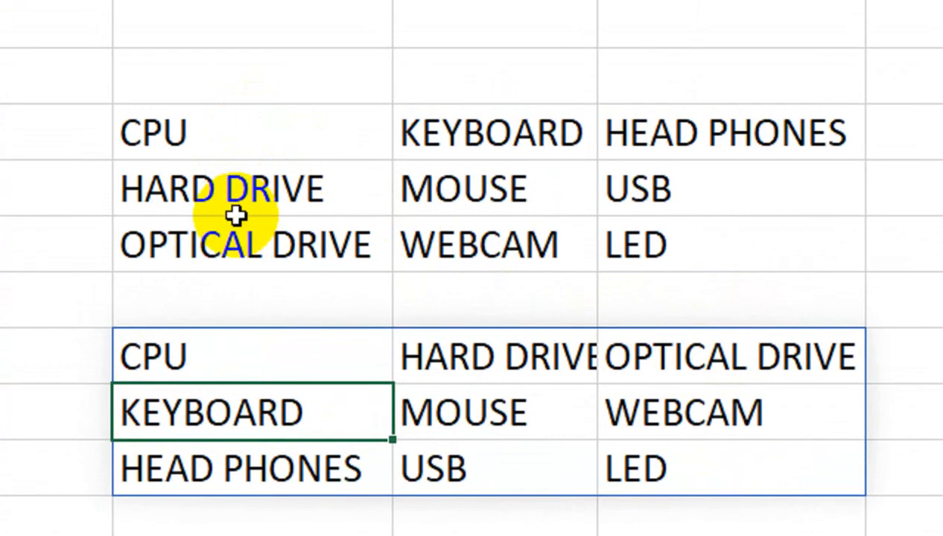
{"action": "left_click_drag", "start_coordinate": [614, 128], "coordinate": [635, 129]}
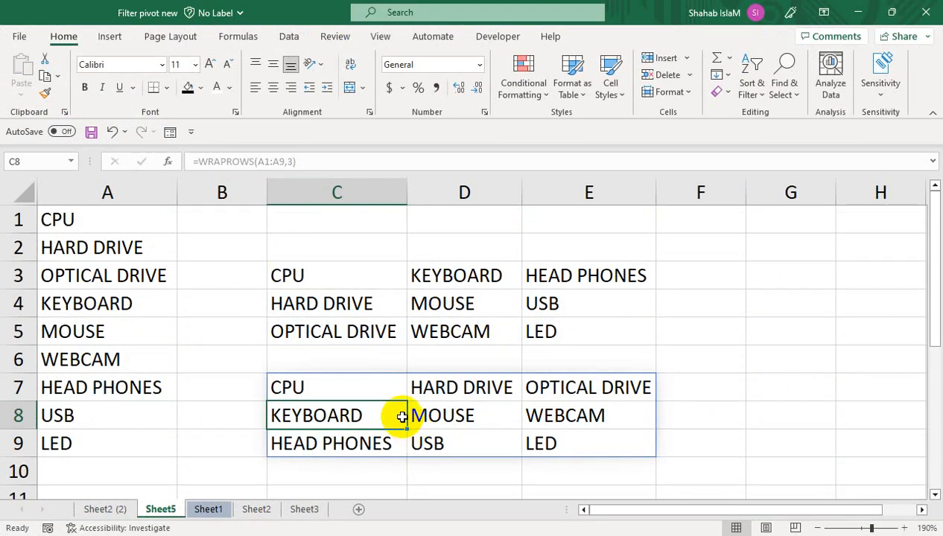
Change the wrap count of the WRAPROWS formula in C7 to 2
{"action": "left_click", "coordinate": [387, 391]}
{"action": "double_click", "coordinate": [389, 390]}
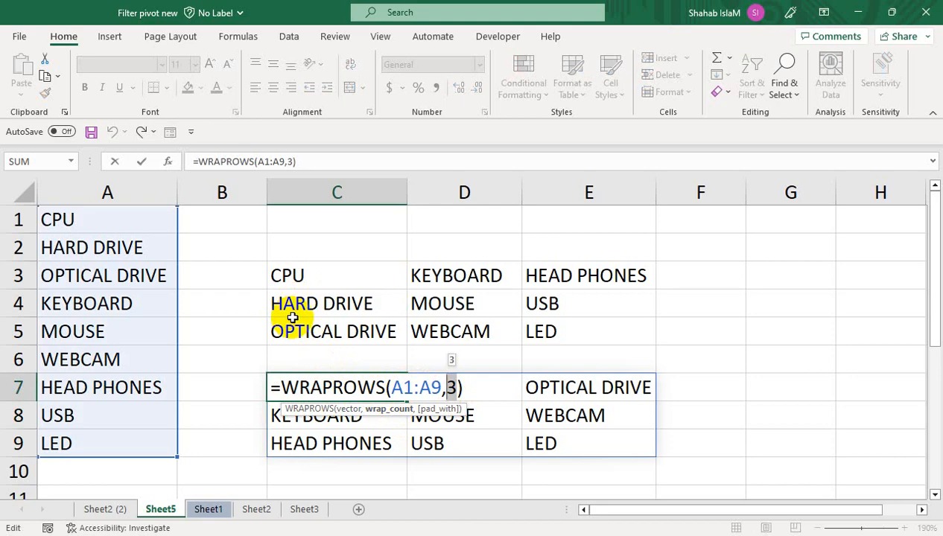
{"action": "key", "text": "Return"}
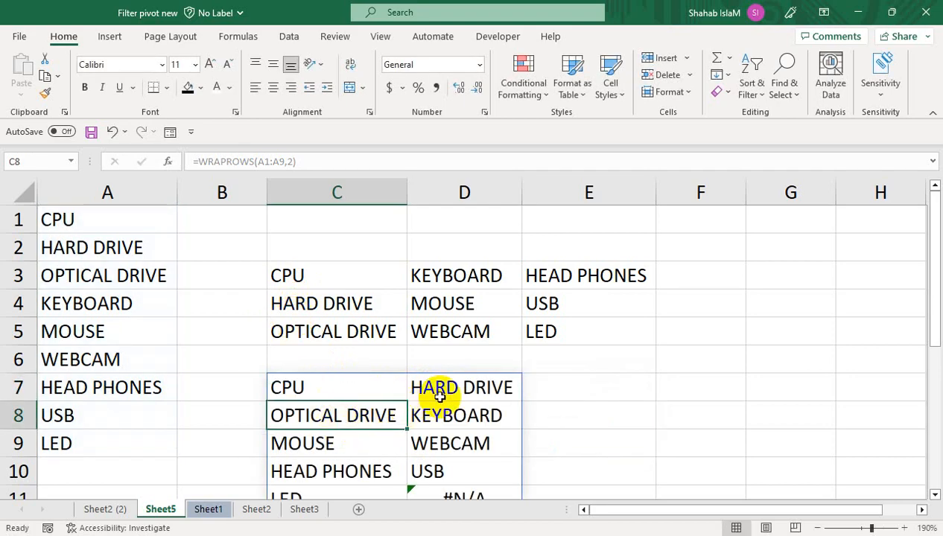
{"action": "left_click_drag", "start_coordinate": [932, 237], "coordinate": [937, 263]}
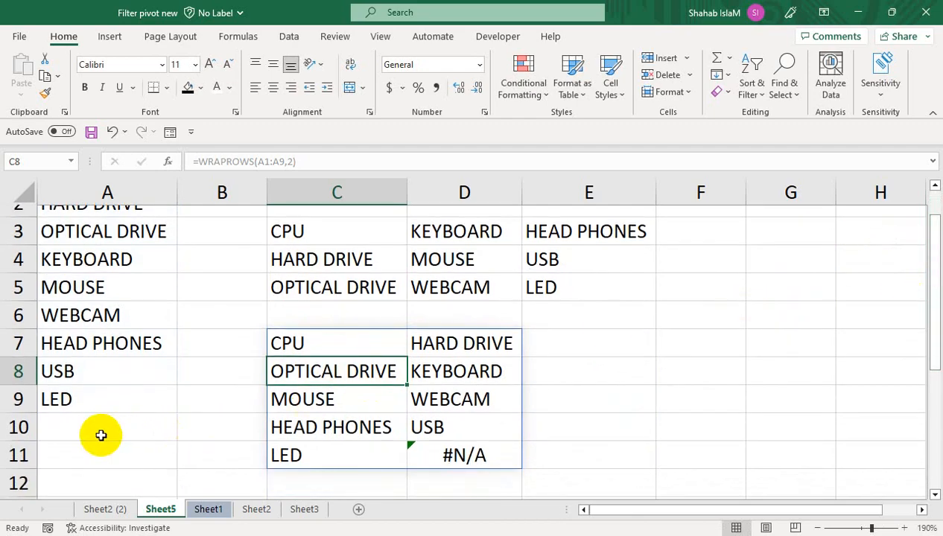
Add "USB 16 GB" to the end of the hardware list in A10
{"action": "left_click", "coordinate": [101, 436]}
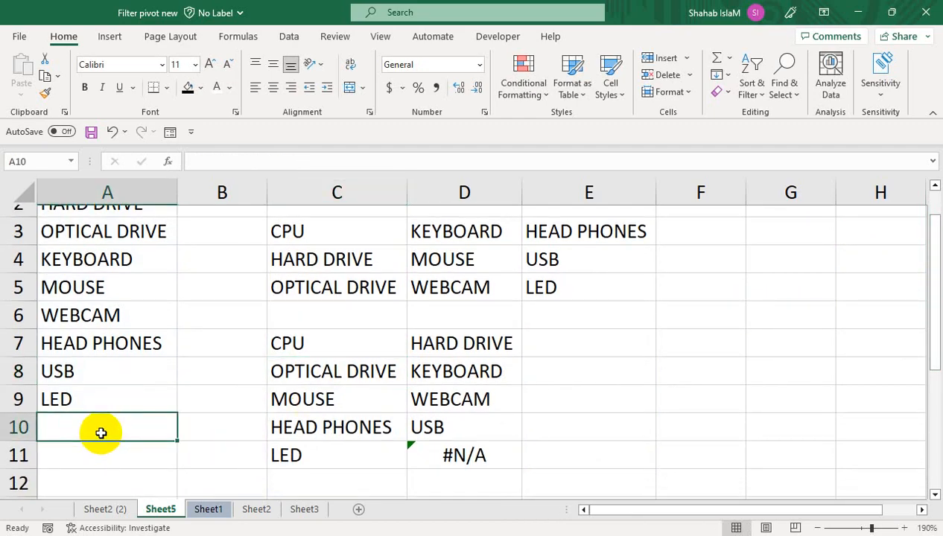
{"action": "type", "text": "USB  16"}
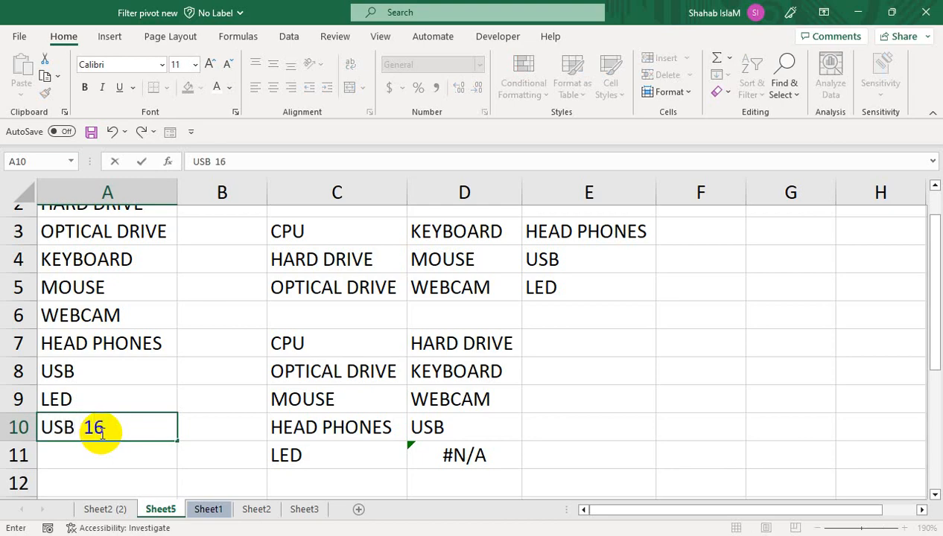
{"action": "type", "text": " GB"}
{"action": "left_click", "coordinate": [583, 423]}
Extend the source range of the WRAPROWS formula in C7 to A1:A10, keeping the wrap count of 2
{"action": "double_click", "coordinate": [370, 338]}
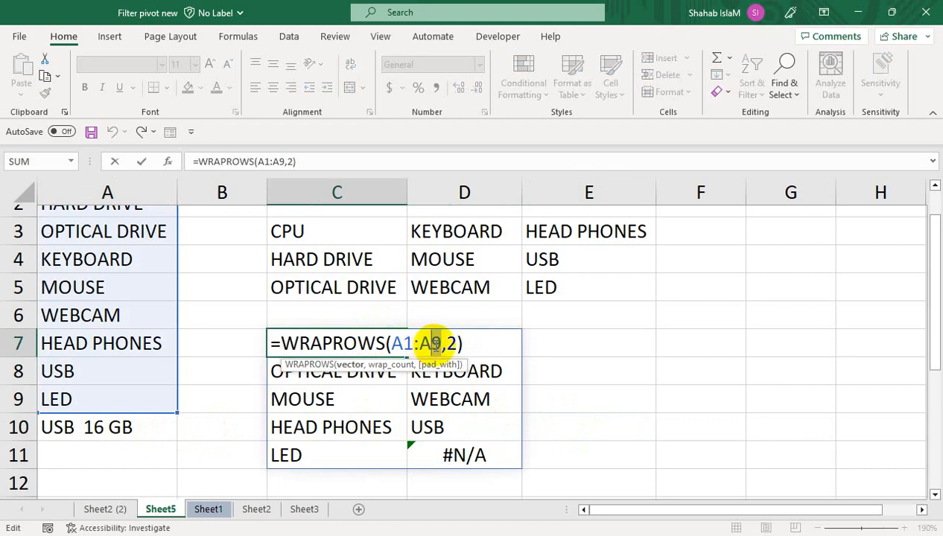
{"action": "key", "text": "BackSpace"}
{"action": "type", "text": "10"}
{"action": "key", "text": "Return"}
{"action": "left_click", "coordinate": [429, 398]}
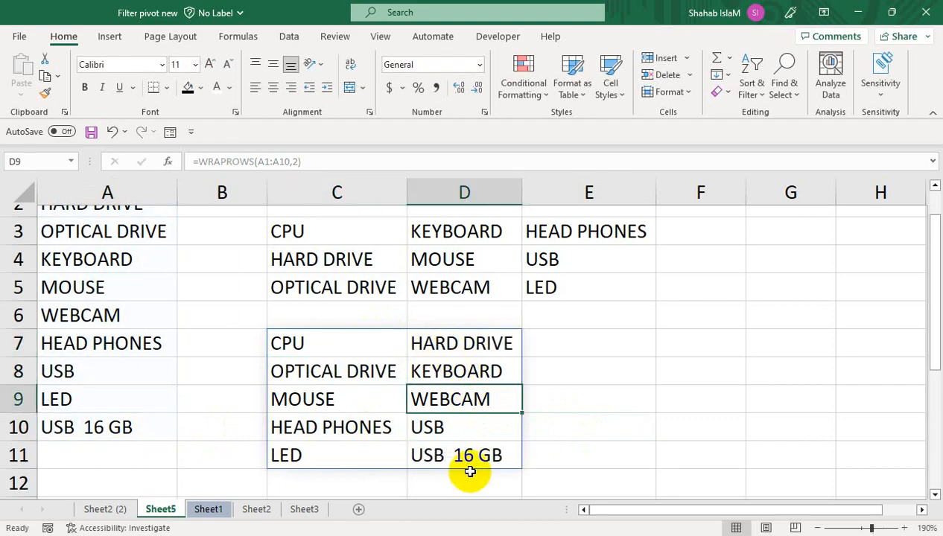
{"action": "left_click_drag", "start_coordinate": [591, 318], "coordinate": [596, 220]}
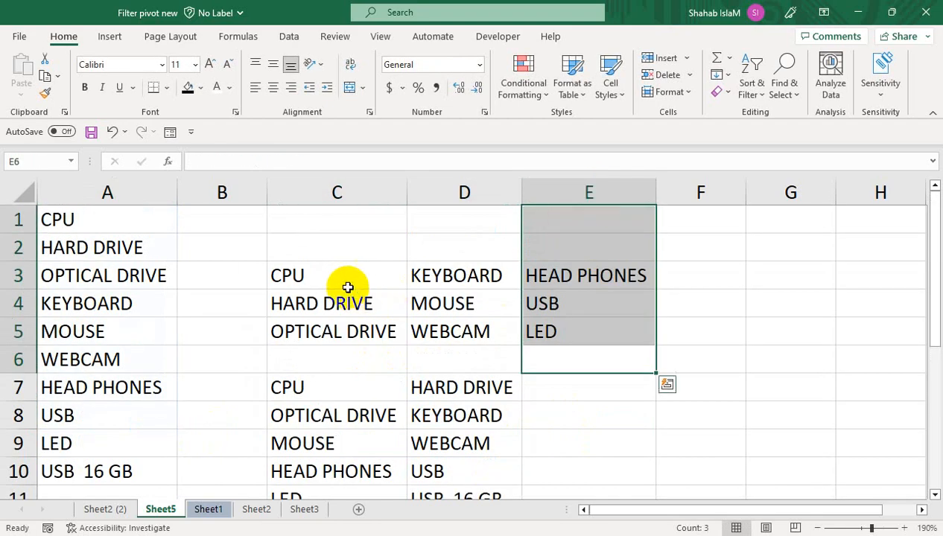
{"action": "left_click", "coordinate": [344, 285]}
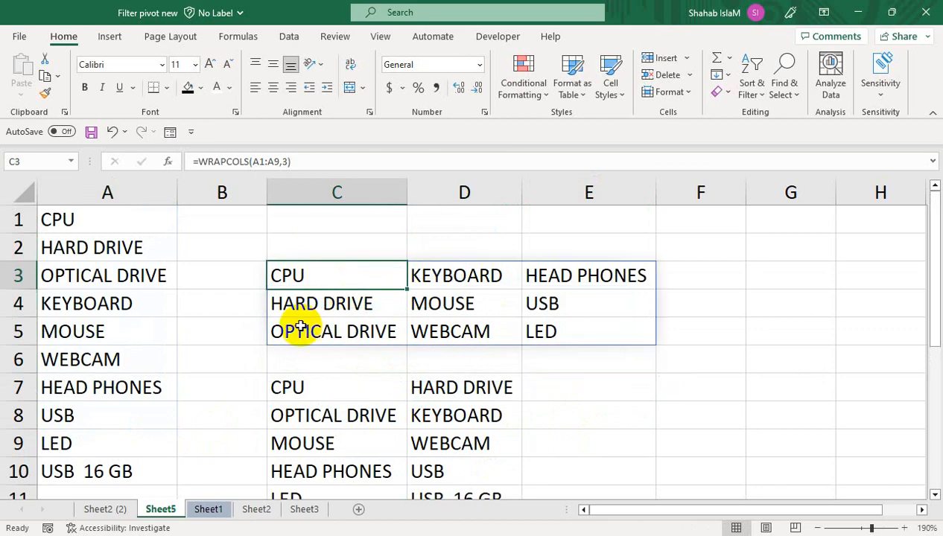
On the Sheet2 (2) worksheet, copy the header row A1:D1 to F1 and apply the source column widths
{"action": "key", "text": "ctrl+Page_Up"}
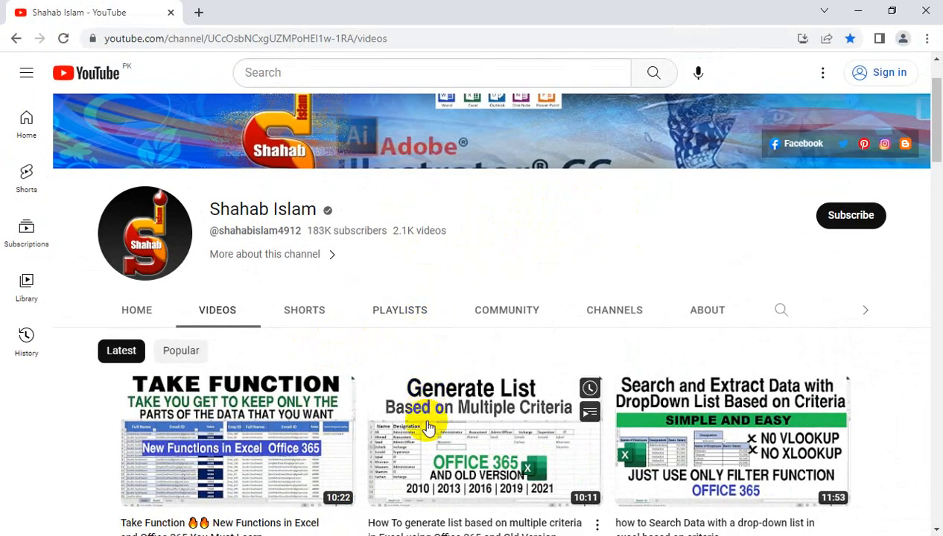
{"action": "left_click", "coordinate": [454, 421]}
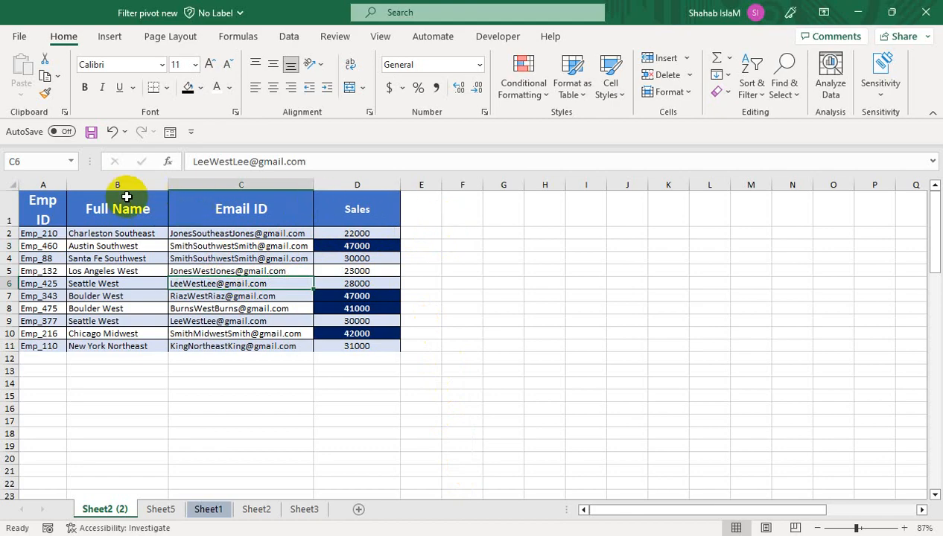
{"action": "left_click_drag", "start_coordinate": [46, 209], "coordinate": [379, 194]}
{"action": "left_click", "coordinate": [464, 204]}
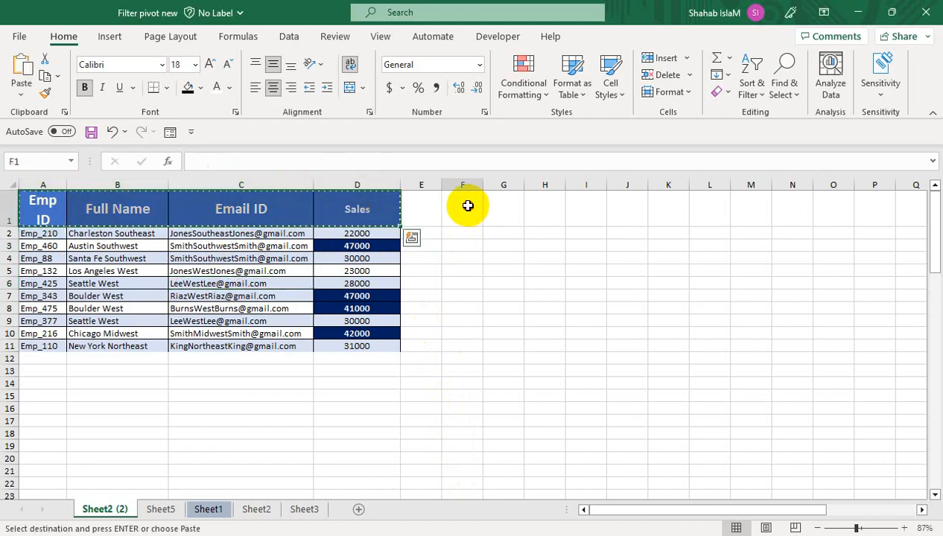
{"action": "key", "text": "ctrl+v"}
{"action": "key", "text": "ctrl+alt+v"}
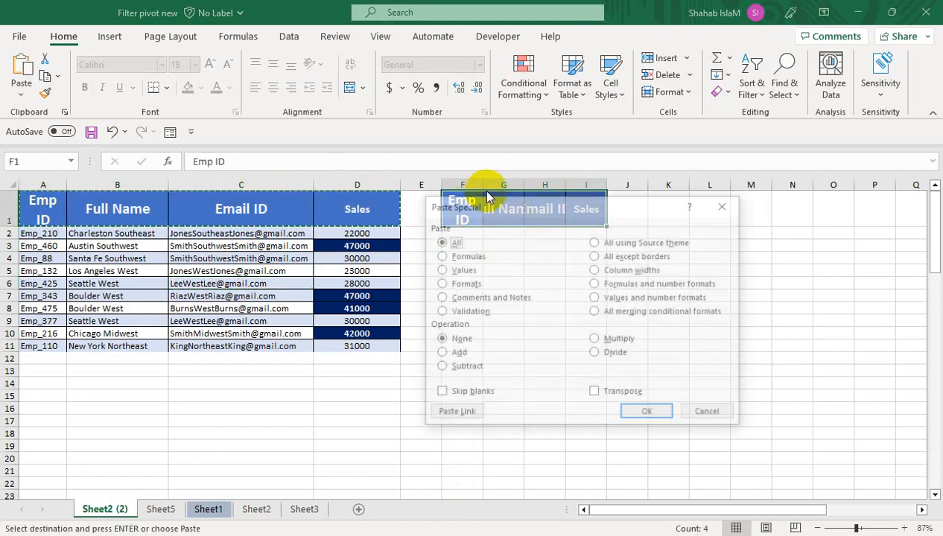
{"action": "left_click", "coordinate": [594, 269]}
{"action": "left_click", "coordinate": [630, 413]}
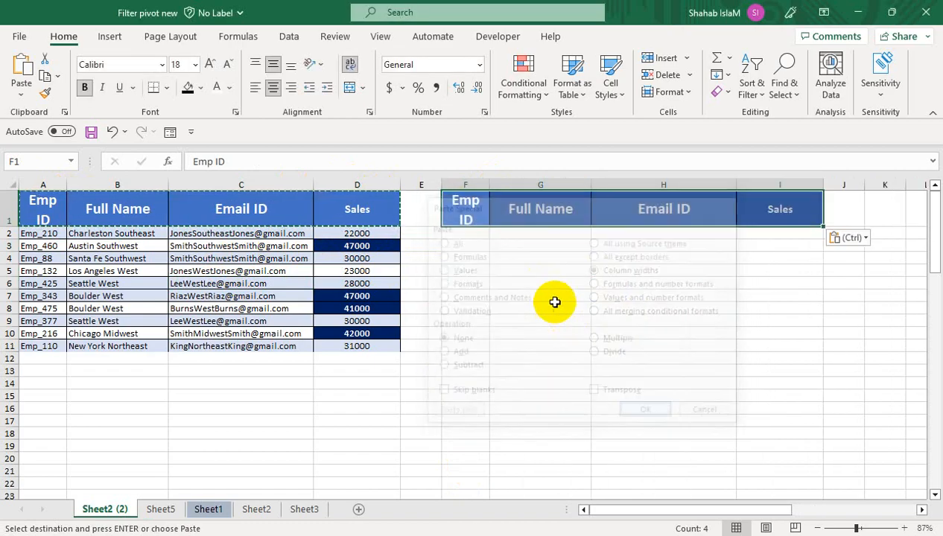
Return the first five rows of the employee data with the formula =TAKE(A2:D11,5) in F2
{"action": "left_click", "coordinate": [480, 233]}
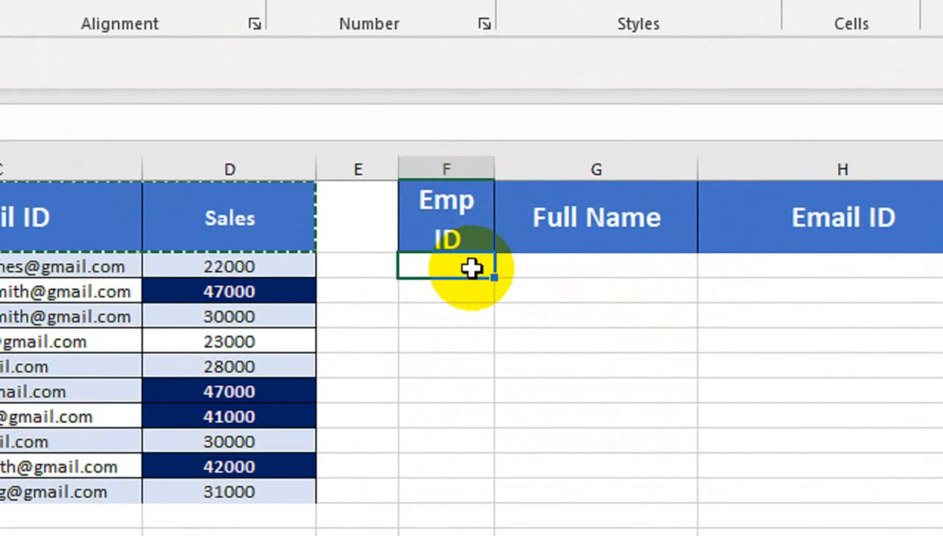
{"action": "type", "text": "=T"}
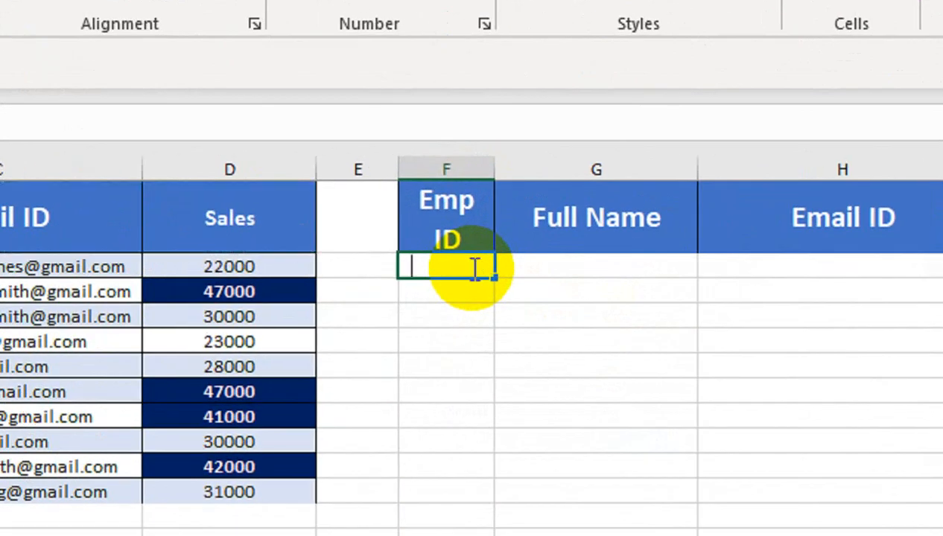
{"action": "type", "text": "AKE"}
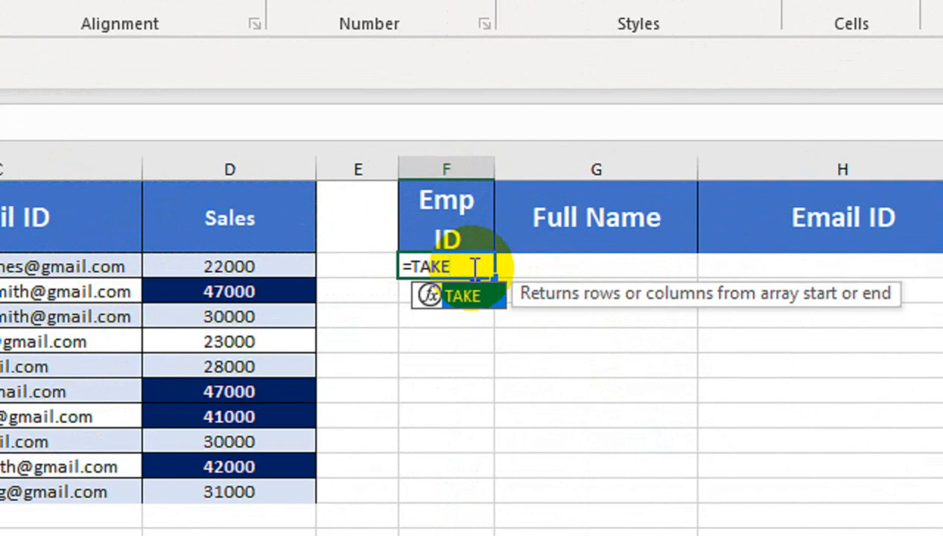
{"action": "type", "text": "("}
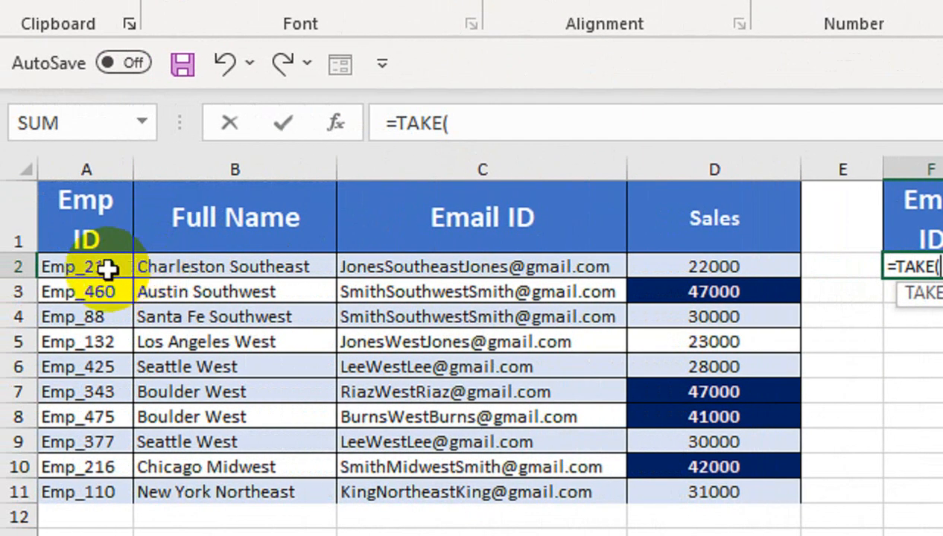
{"action": "left_click_drag", "start_coordinate": [105, 269], "coordinate": [680, 361]}
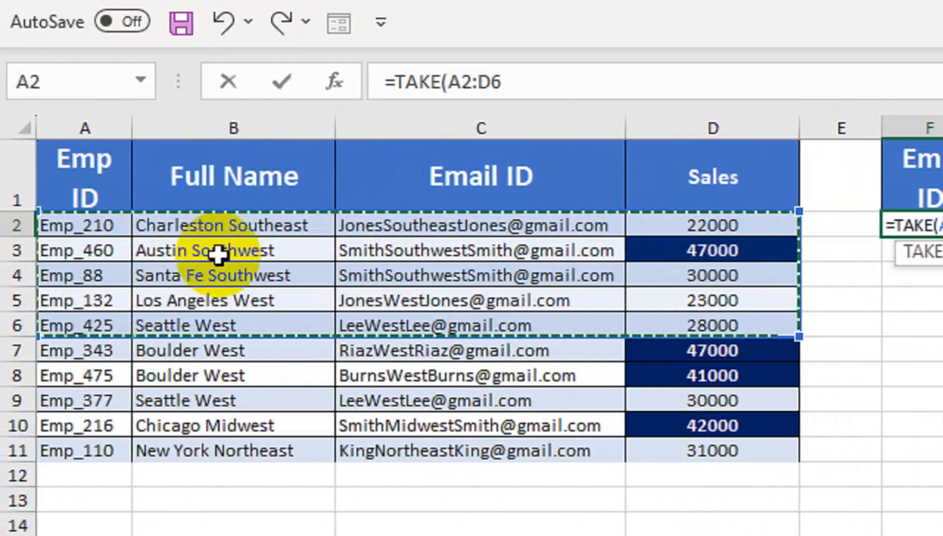
{"action": "left_click_drag", "start_coordinate": [123, 225], "coordinate": [700, 452]}
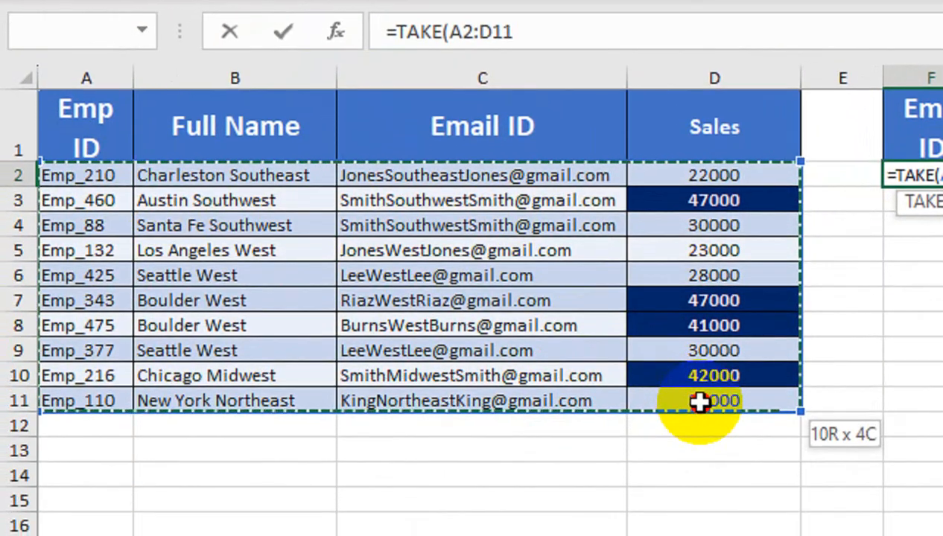
{"action": "type", "text": ","}
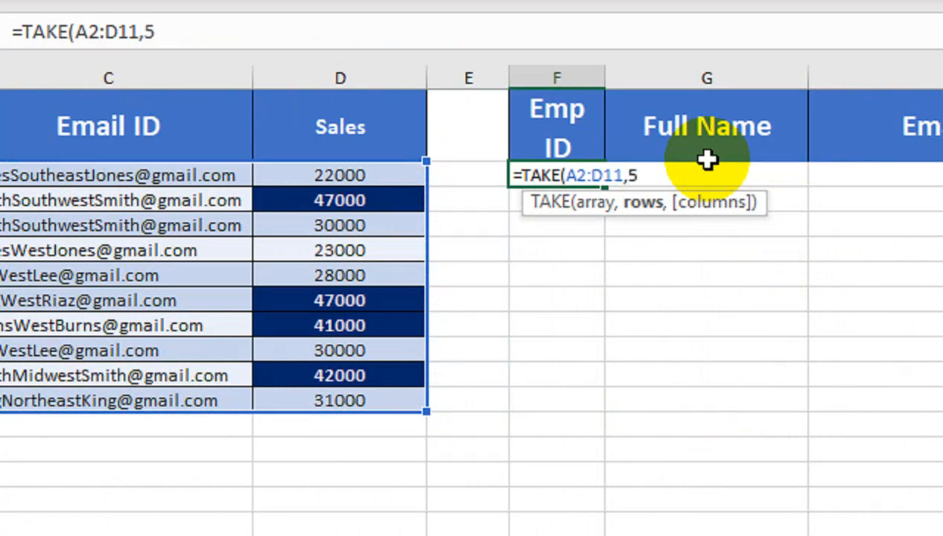
{"action": "type", "text": "5)"}
{"action": "key", "text": "Return"}
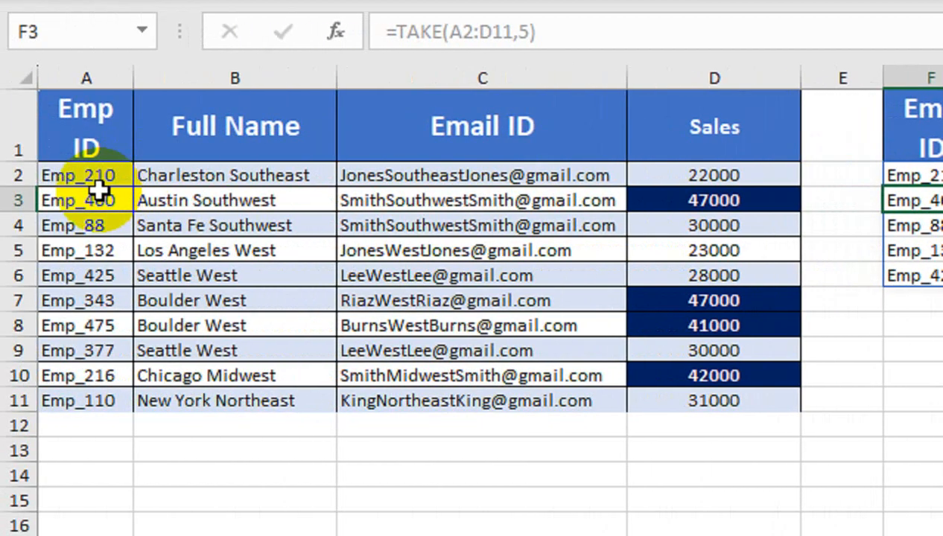
{"action": "left_click_drag", "start_coordinate": [100, 190], "coordinate": [766, 280]}
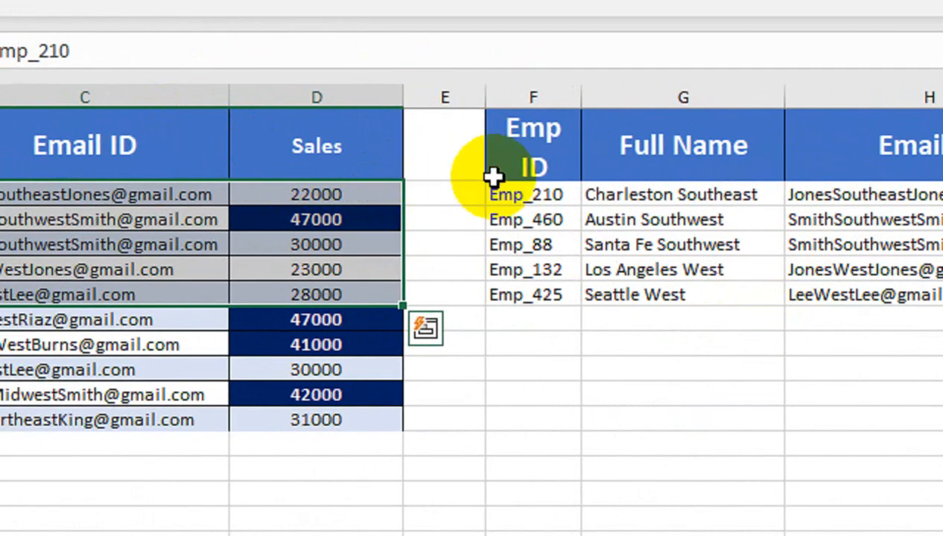
{"action": "left_click", "coordinate": [432, 177]}
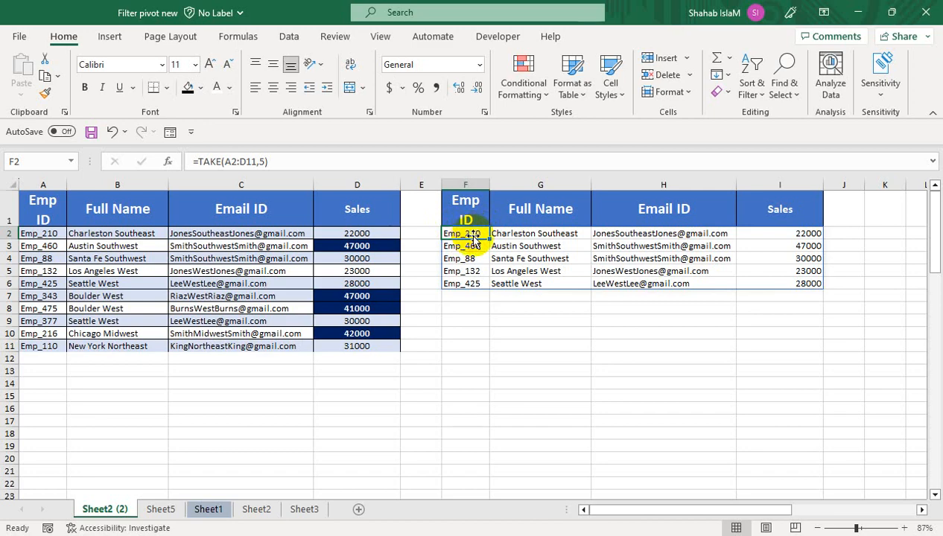
Try placing a copy of the header row F1:I1 at F8, and undo the paste
{"action": "left_click_drag", "start_coordinate": [465, 210], "coordinate": [740, 216]}
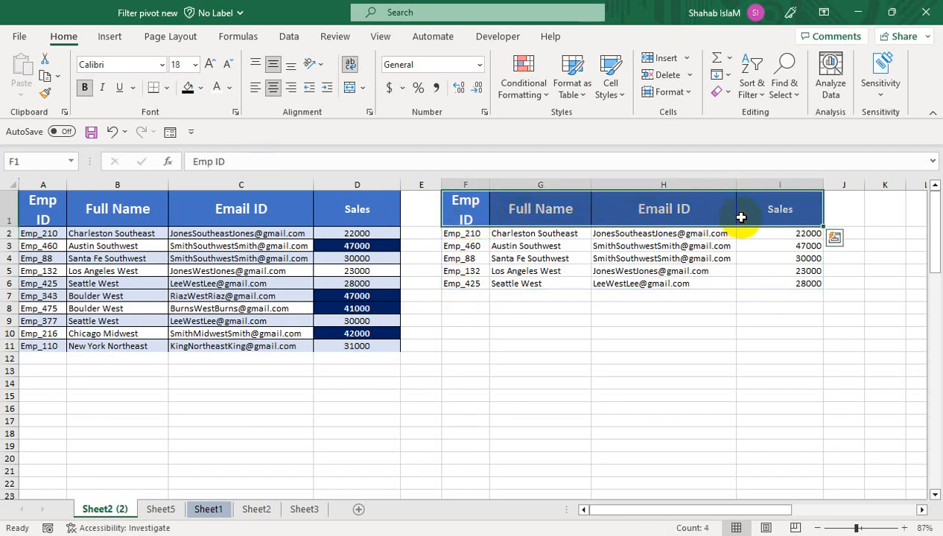
{"action": "key", "text": "ctrl+c"}
{"action": "left_click", "coordinate": [482, 308]}
{"action": "key", "text": "ctrl+v"}
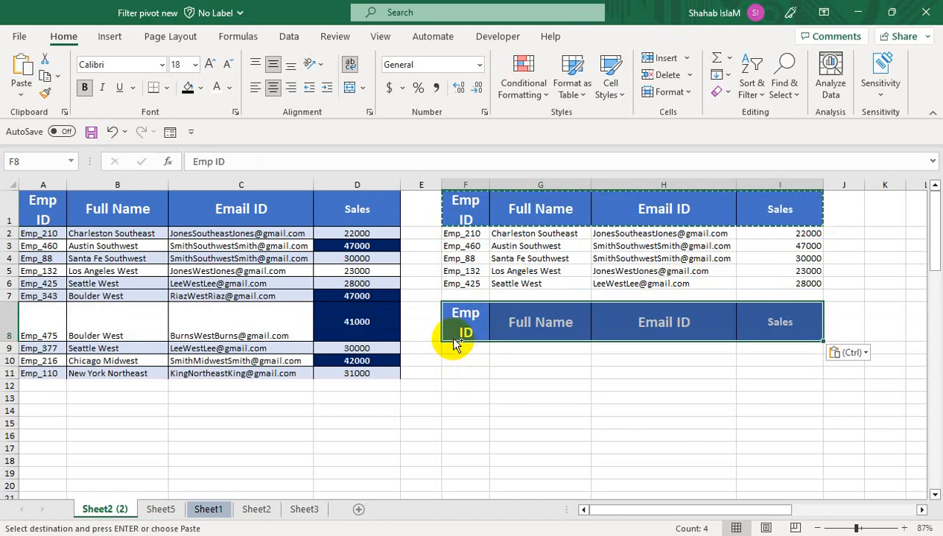
{"action": "key", "text": "ctrl+z"}
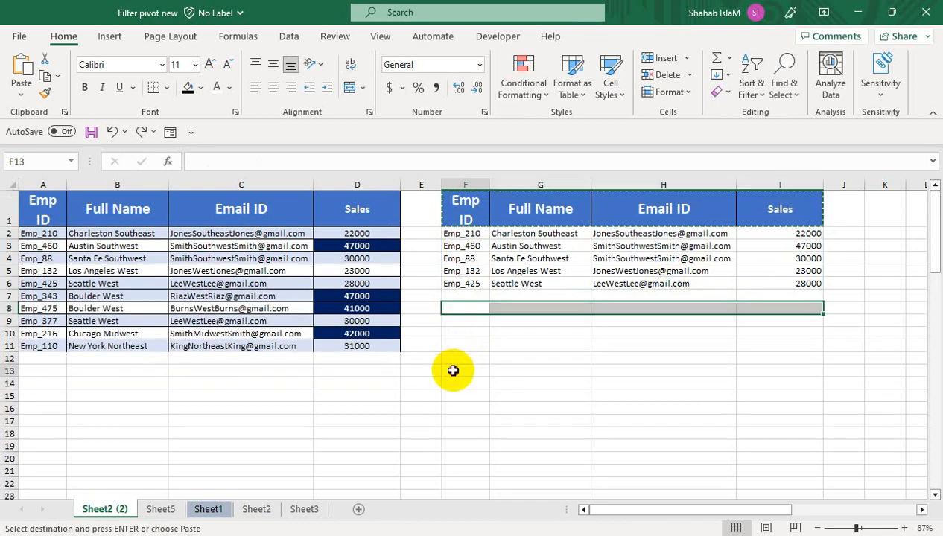
{"action": "left_click", "coordinate": [453, 370]}
{"action": "key", "text": "ctrl+c"}
Copy the header row F1:I1 to F12 as headings for a second result table
{"action": "left_click_drag", "start_coordinate": [477, 205], "coordinate": [716, 195]}
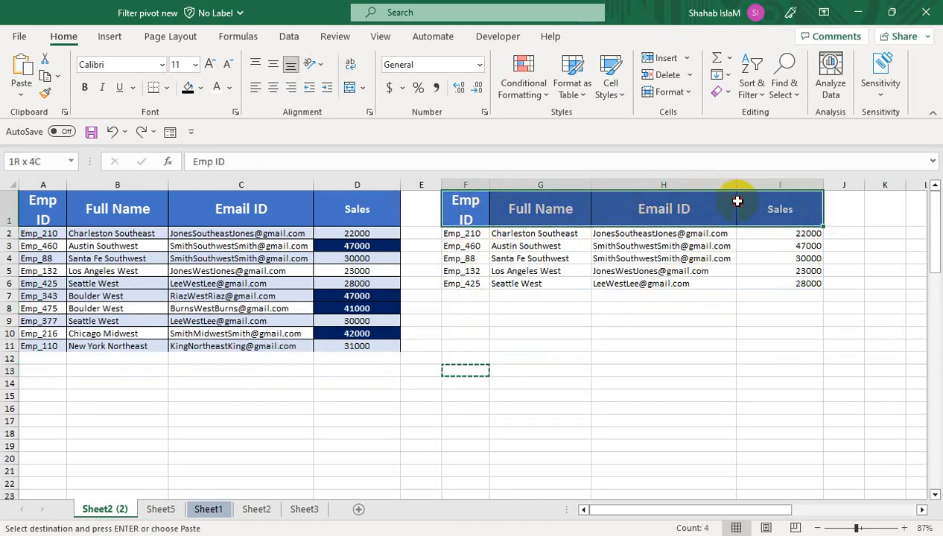
{"action": "left_click", "coordinate": [454, 360]}
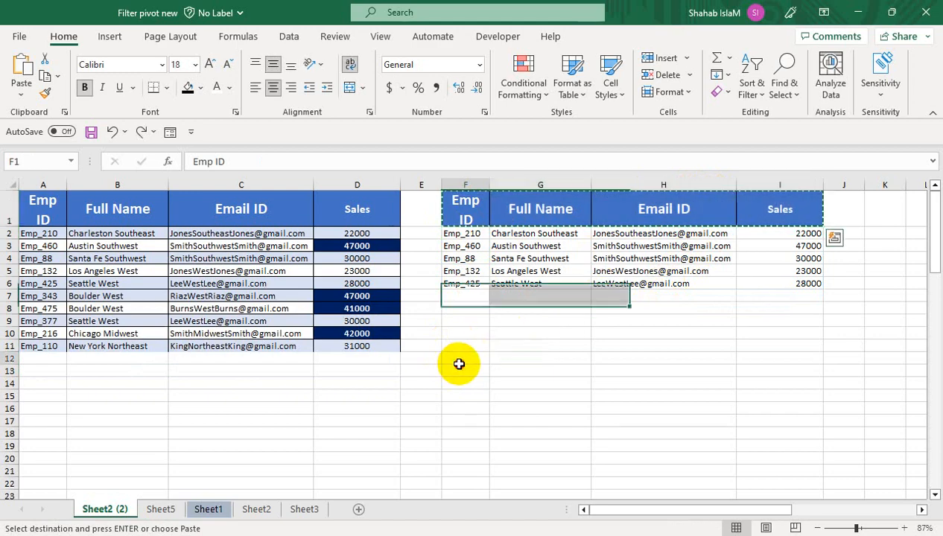
{"action": "key", "text": "ctrl+v"}
{"action": "left_click", "coordinate": [465, 408]}
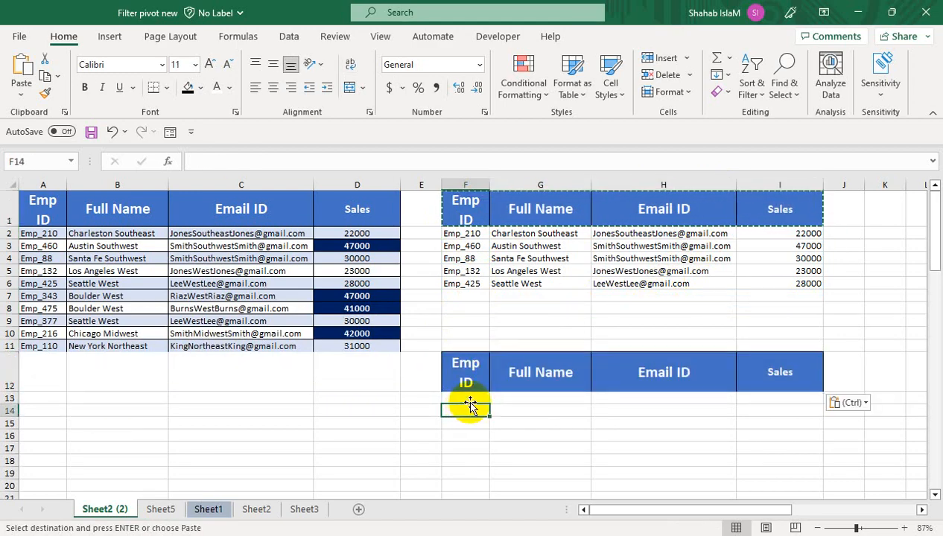
Return the employee data without its first three rows using the formula =DROP(A2:D11,3) in F13
{"action": "left_click", "coordinate": [476, 235]}
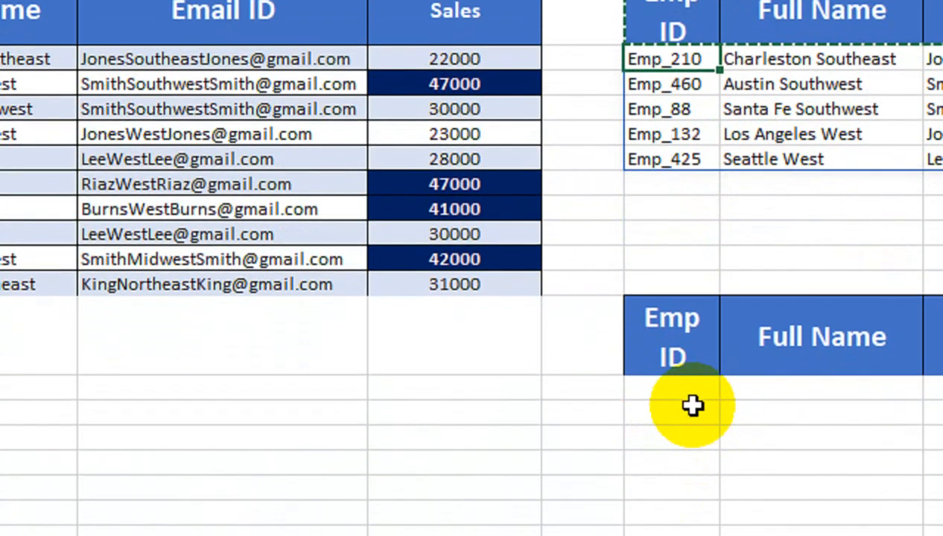
{"action": "left_click", "coordinate": [693, 396]}
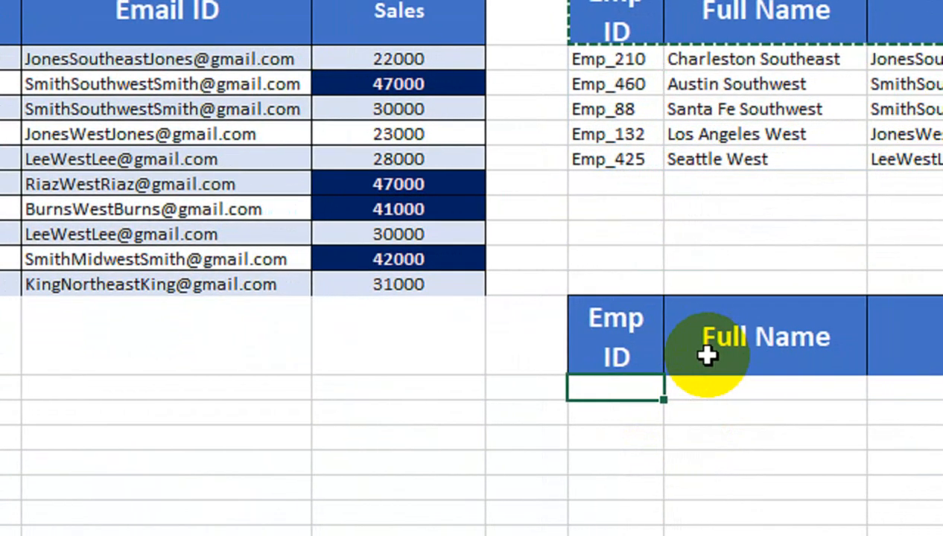
{"action": "type", "text": "=DROP("}
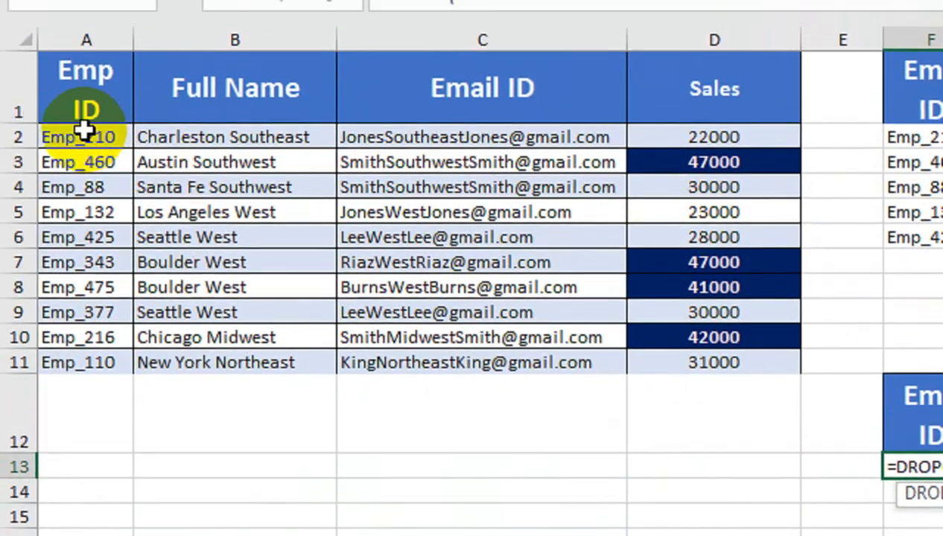
{"action": "left_click_drag", "start_coordinate": [84, 130], "coordinate": [646, 357]}
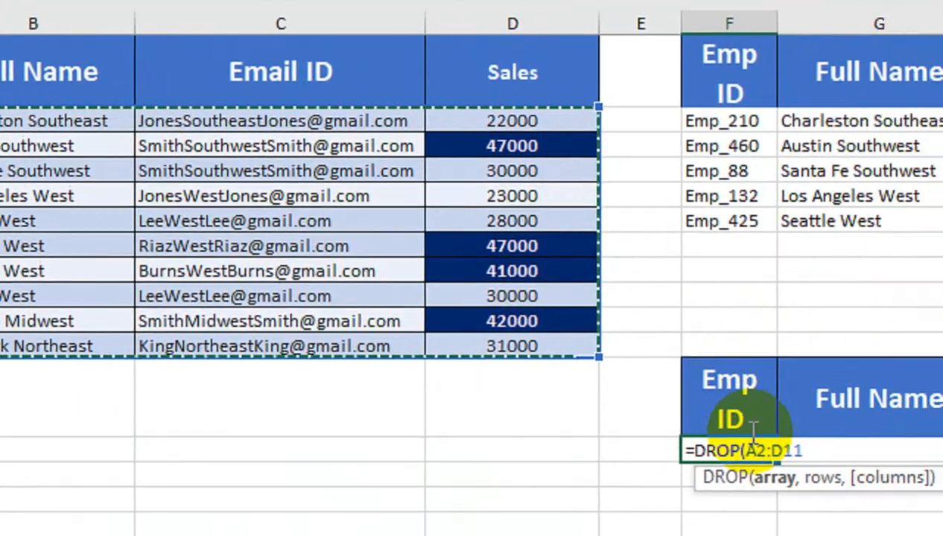
{"action": "type", "text": ","}
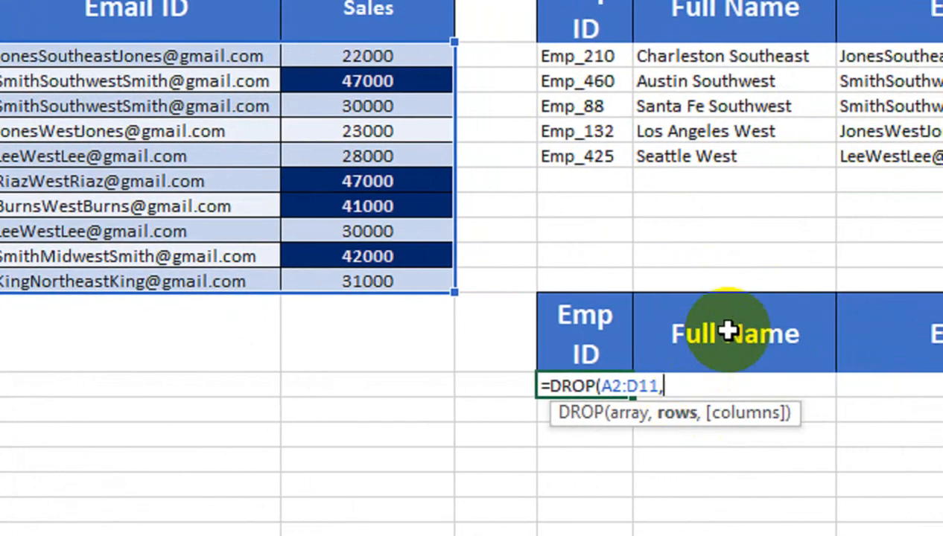
{"action": "type", "text": ")"}
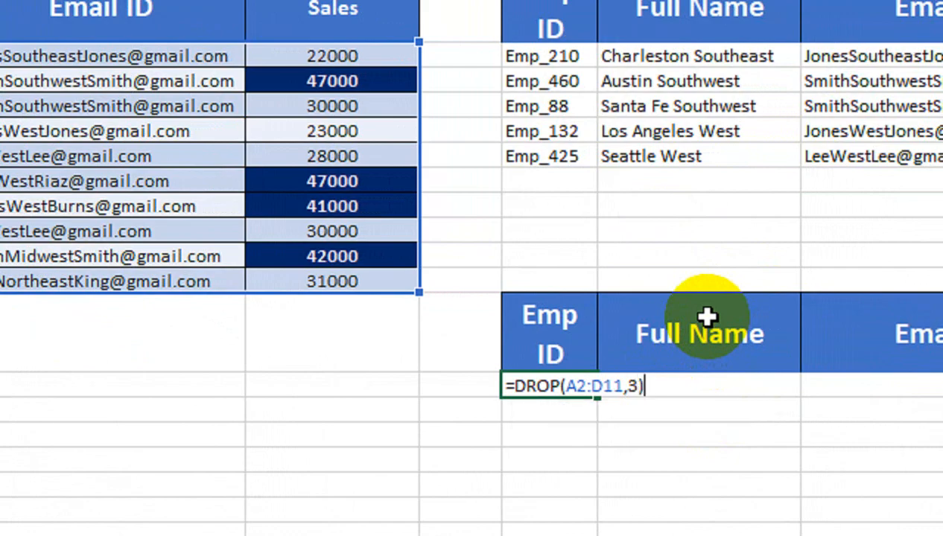
{"action": "key", "text": "Return"}
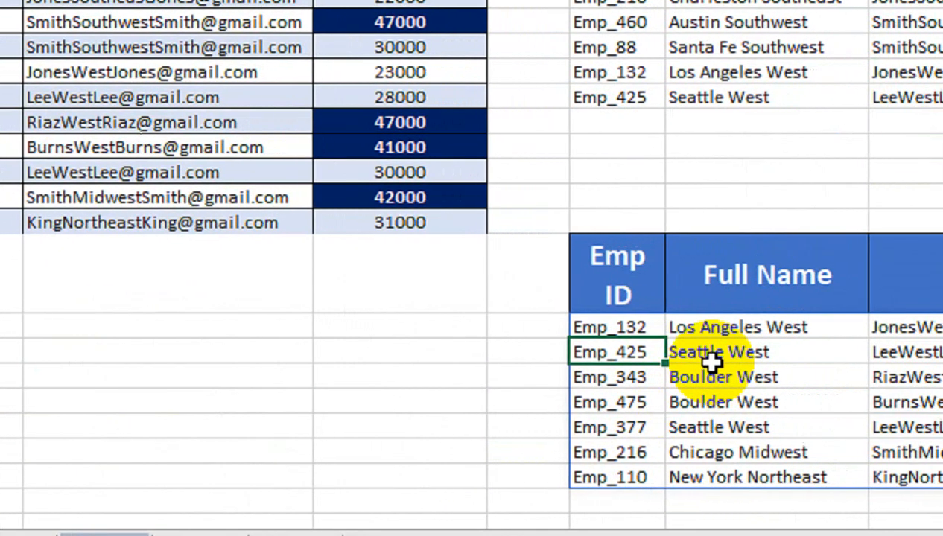
Label the second result table by entering DROP in F11 above its headers
{"action": "left_click", "coordinate": [627, 217]}
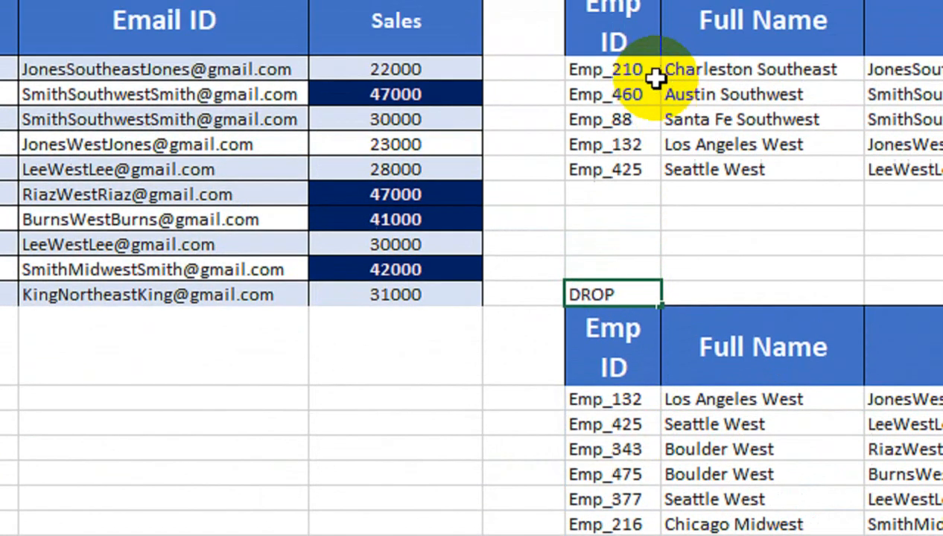
Label the first result table TAKE in E1 and give the DROP label in F11 a thick outside border
{"action": "left_click", "coordinate": [518, 135]}
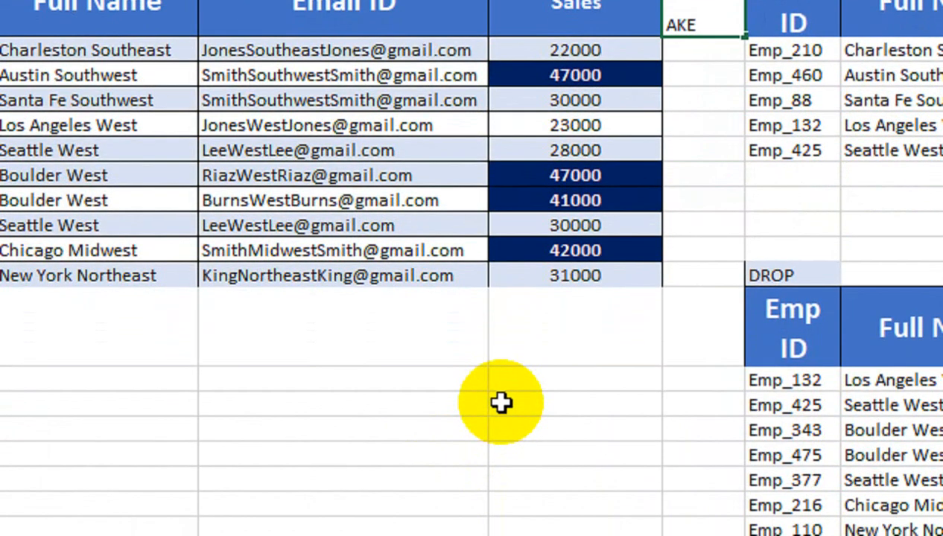
{"action": "left_click", "coordinate": [501, 402]}
{"action": "left_click", "coordinate": [794, 276]}
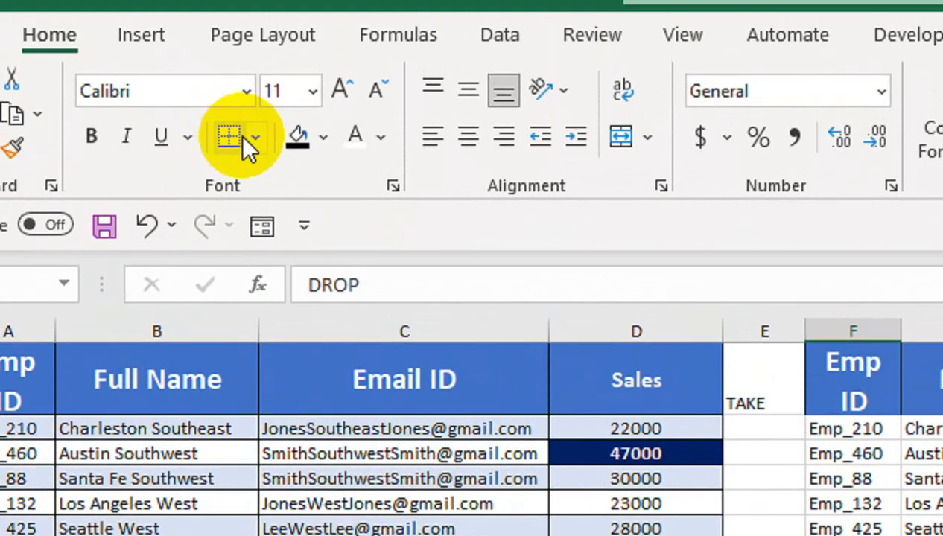
{"action": "left_click", "coordinate": [255, 91]}
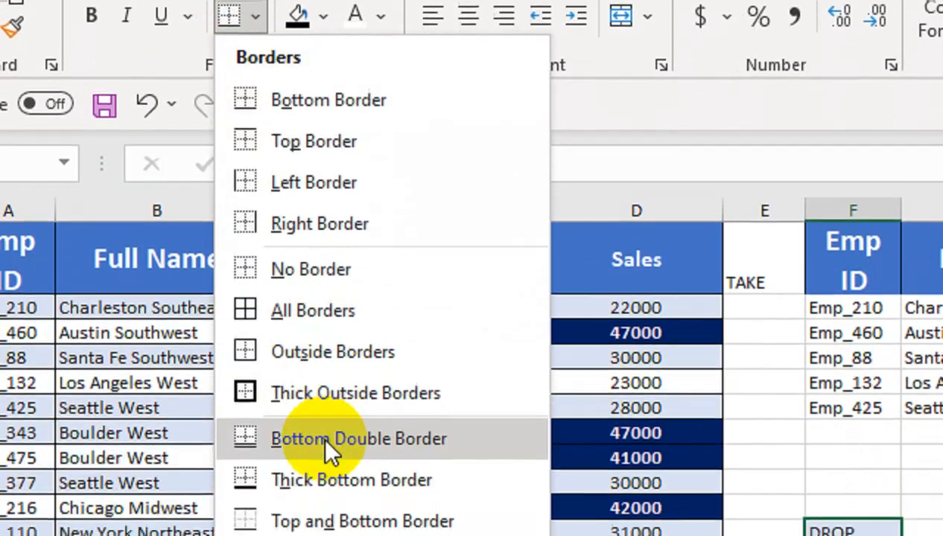
{"action": "left_click", "coordinate": [326, 450]}
{"action": "left_click", "coordinate": [708, 402]}
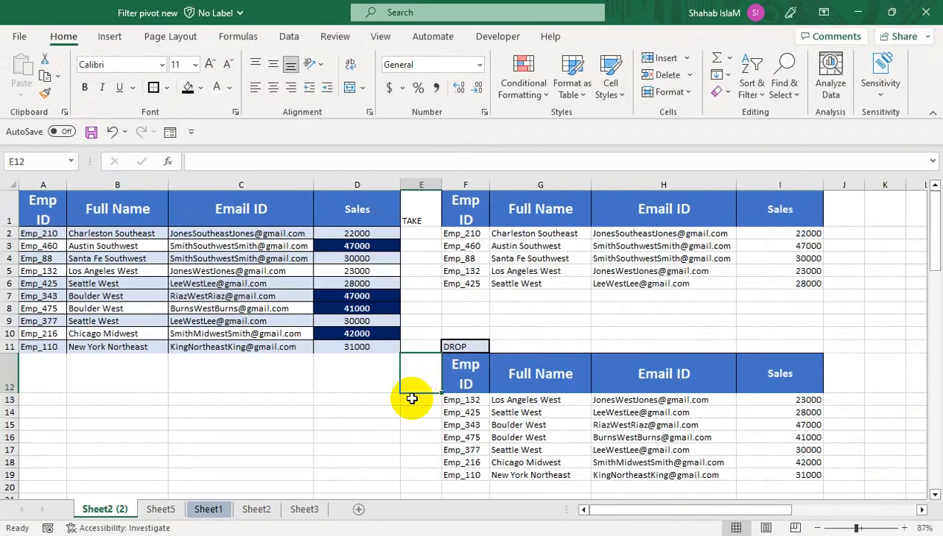
Change the formula in F13 to =DROP(A2:D11,-3) so the last three employee rows are left out
{"action": "left_click", "coordinate": [466, 403]}
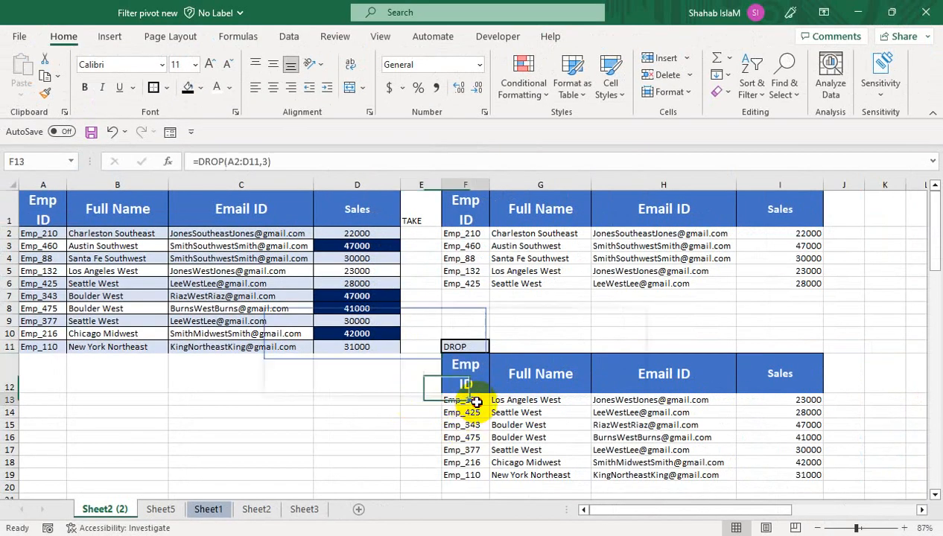
{"action": "key", "text": "F2"}
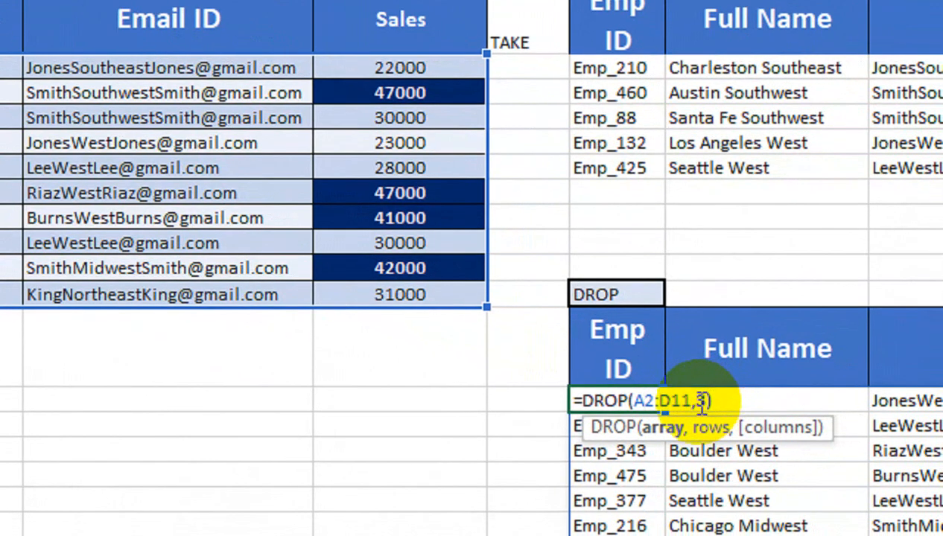
{"action": "left_click", "coordinate": [721, 409]}
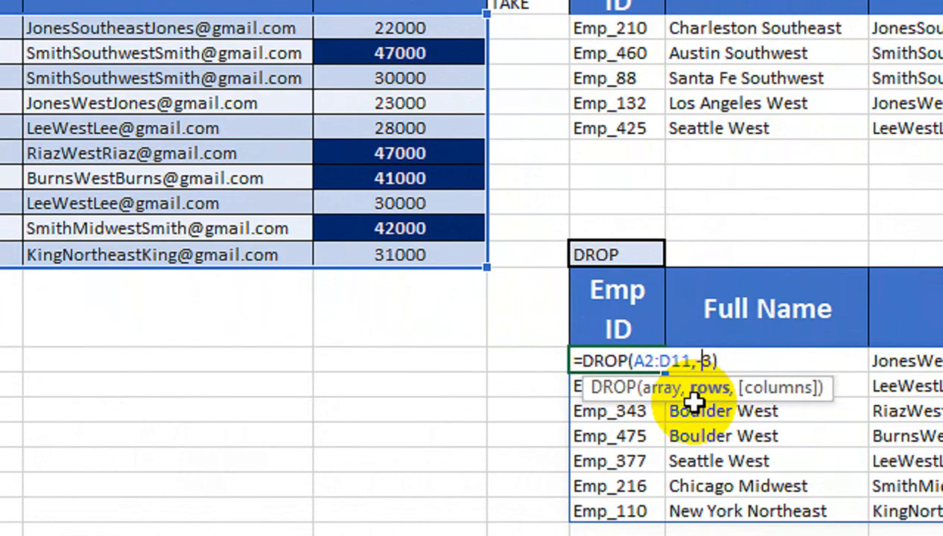
{"action": "key", "text": "Return"}
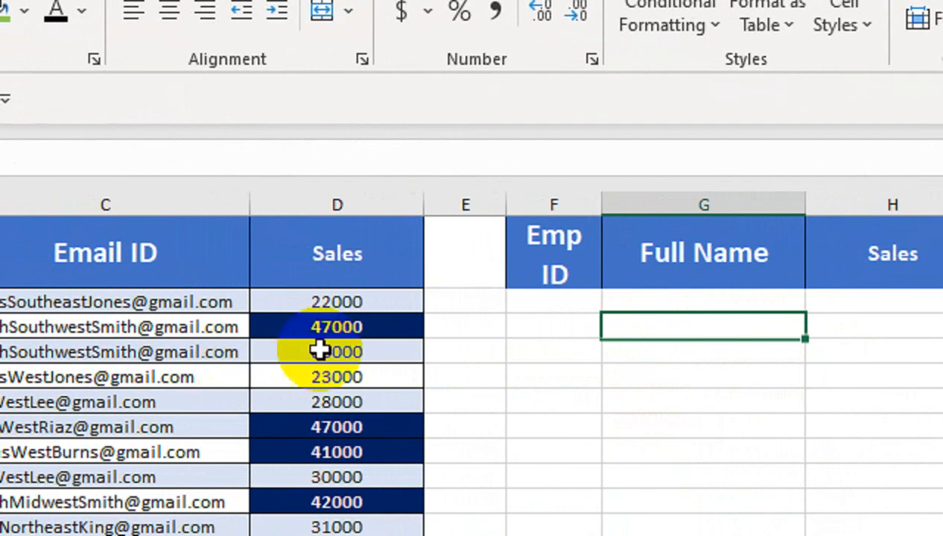
Start a CHOOSECOLS formula in F2 with the employee data A2:D28 as its array
{"action": "left_click", "coordinate": [570, 297]}
{"action": "type", "text": "=C"}
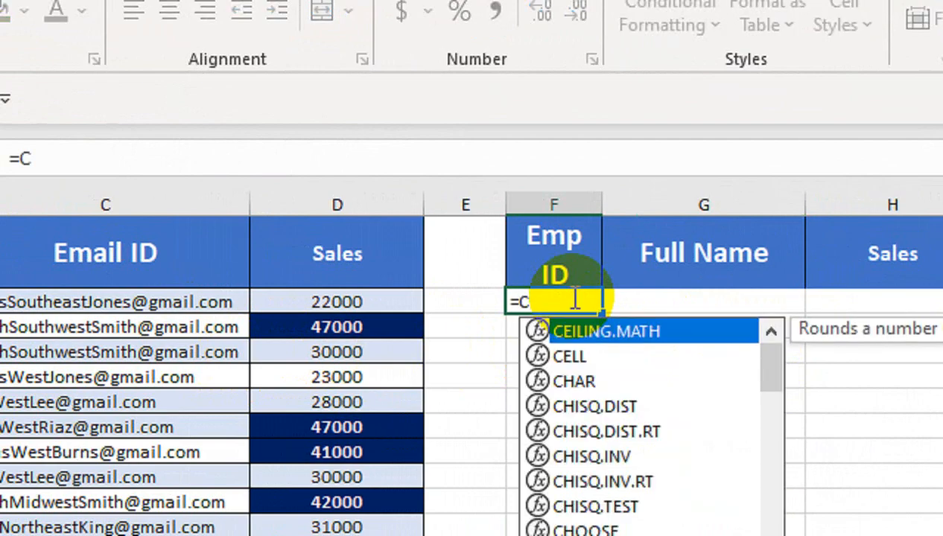
{"action": "type", "text": "HO"}
{"action": "key", "text": "Down"}
{"action": "key", "text": "Tab"}
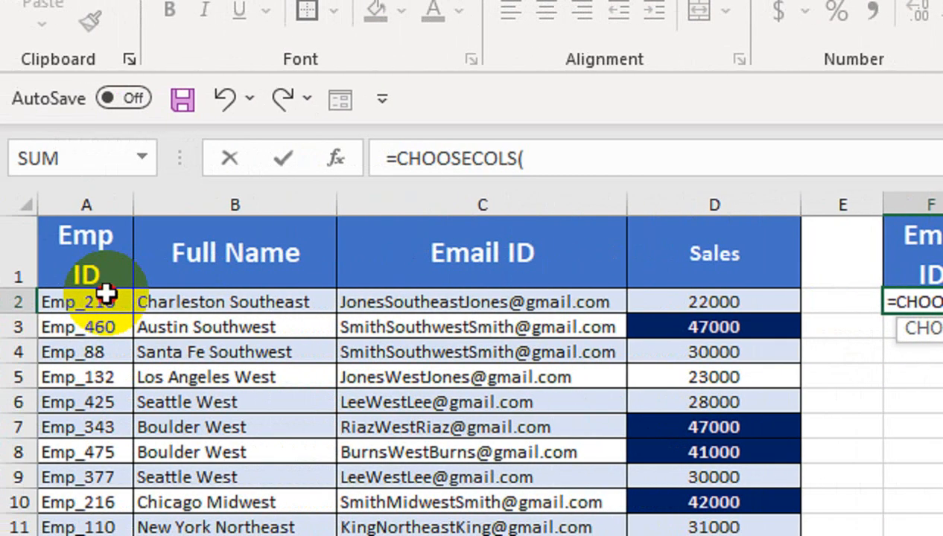
{"action": "left_click", "coordinate": [106, 294]}
{"action": "key", "text": "ctrl+shift+Right"}
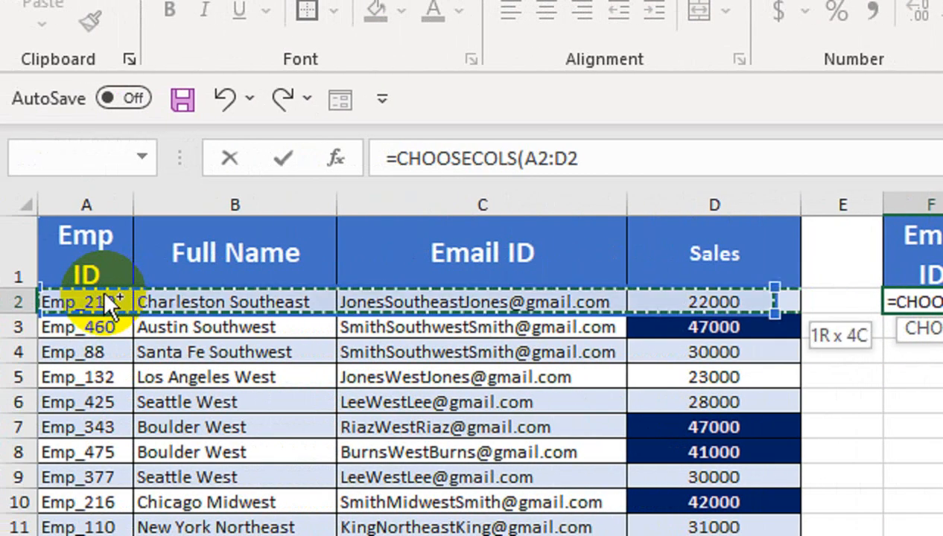
{"action": "key", "text": "ctrl+shift+Down"}
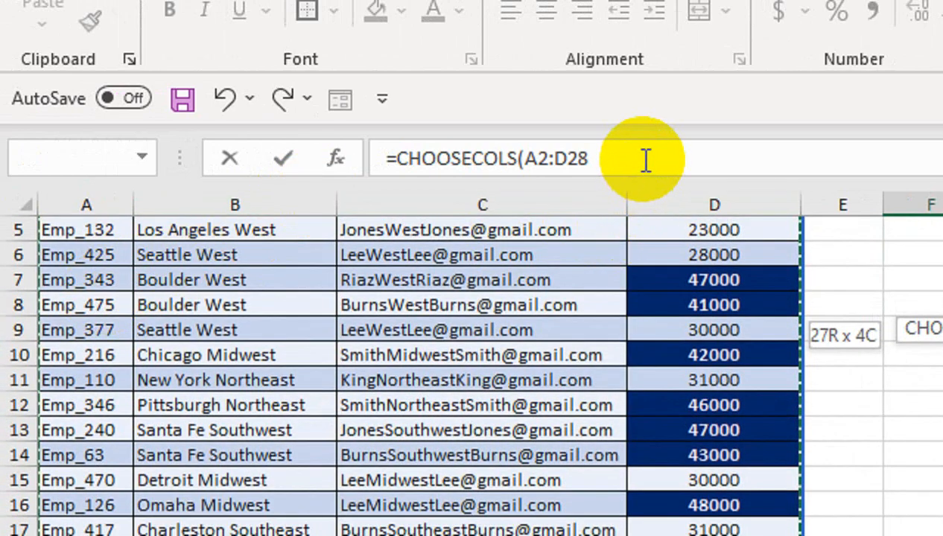
Complete the formula as =CHOOSECOLS(A2:D28,1,2,-1) to return the employee ID, full name and sales columns
{"action": "type", "text": ","}
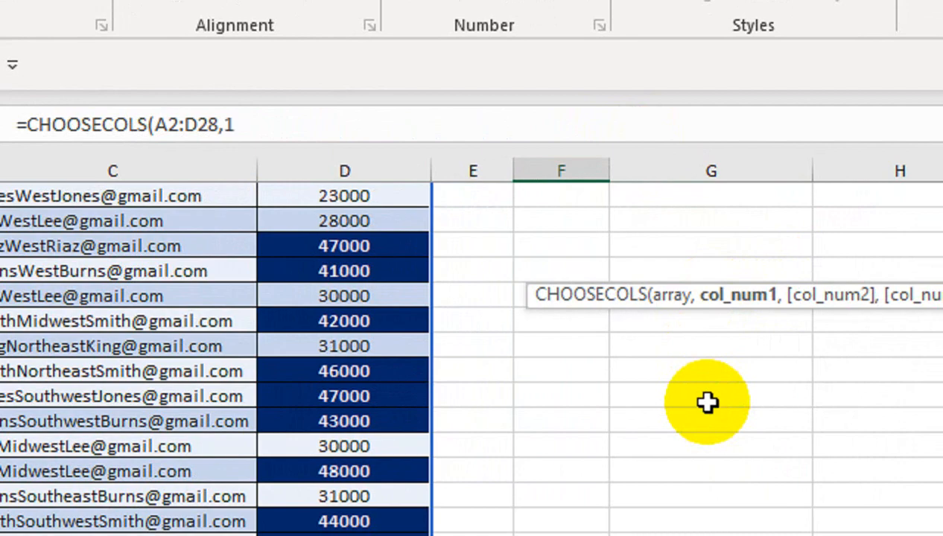
{"action": "type", "text": "1,"}
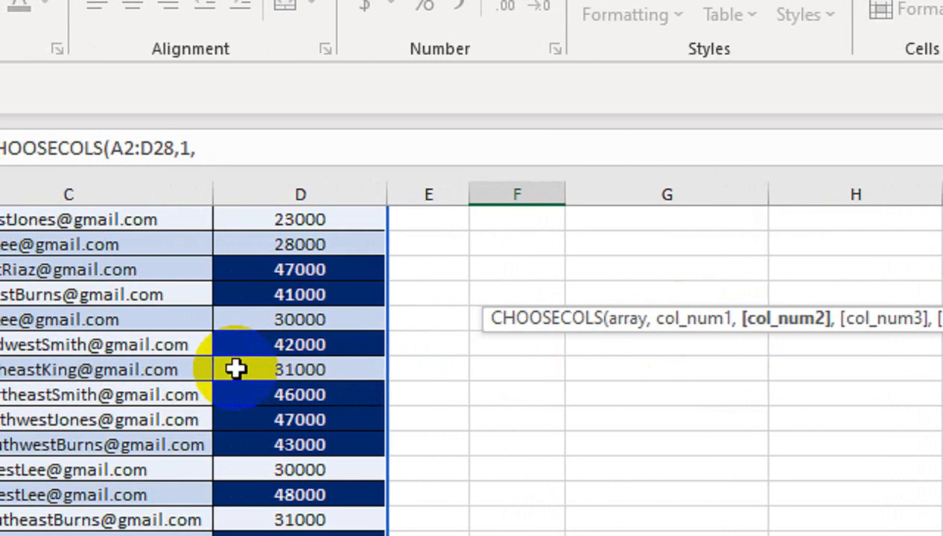
{"action": "type", "text": ",-1"}
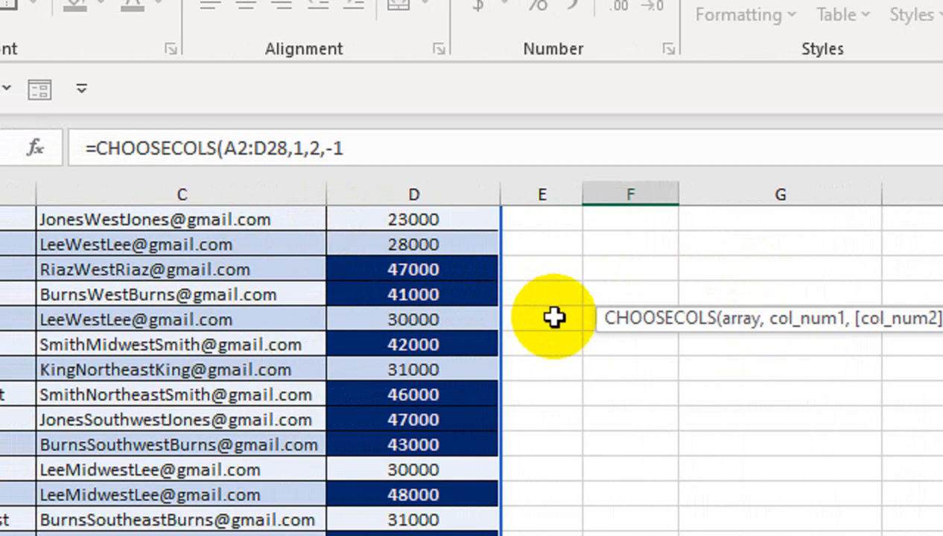
{"action": "type", "text": ")"}
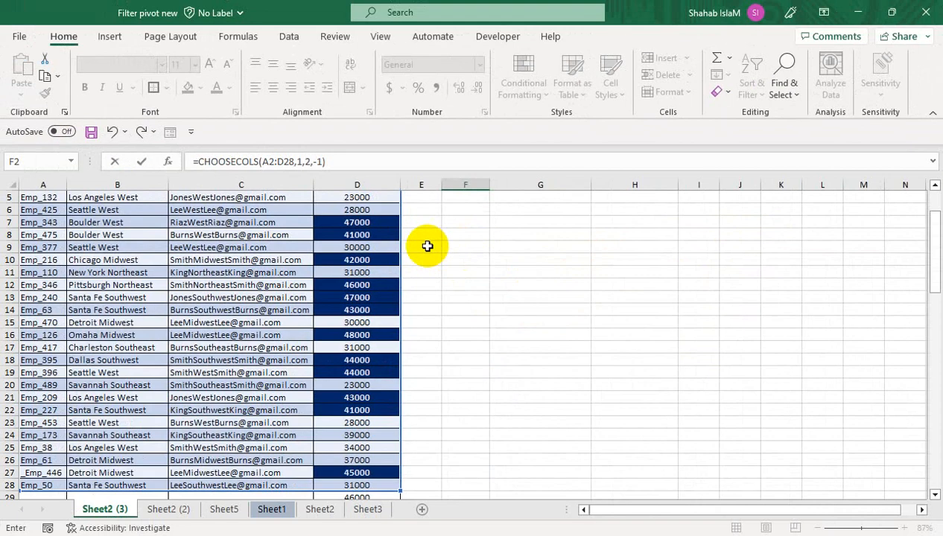
{"action": "key", "text": "Return"}
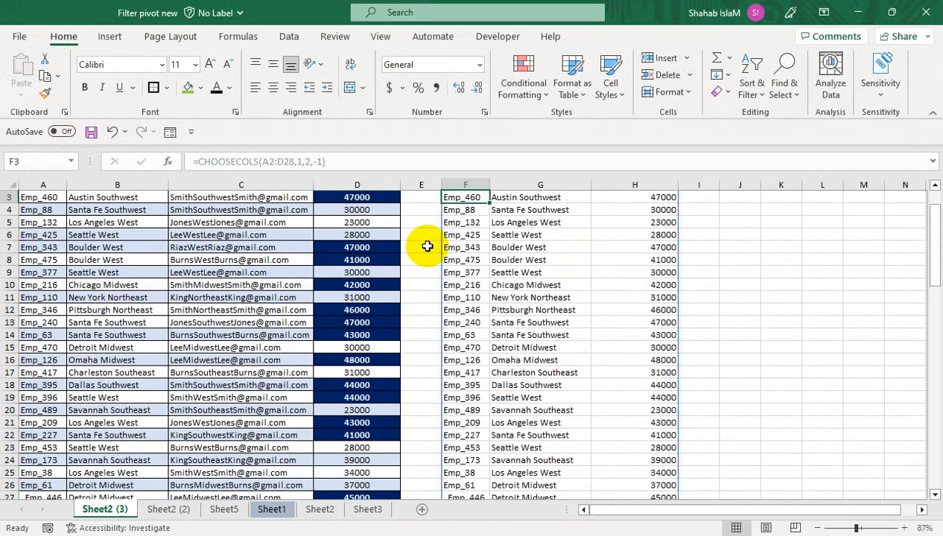
{"action": "left_click_drag", "start_coordinate": [502, 272], "coordinate": [489, 175]}
{"action": "left_click", "coordinate": [469, 233]}
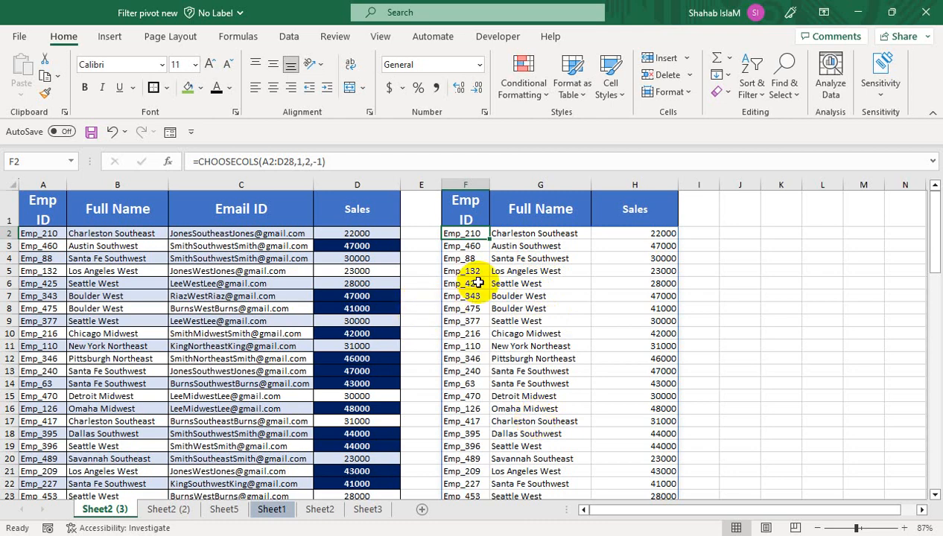
Delete columns F through H holding the CHOOSECOLS result
{"action": "left_click_drag", "start_coordinate": [469, 186], "coordinate": [599, 184]}
{"action": "right_click", "coordinate": [613, 186]}
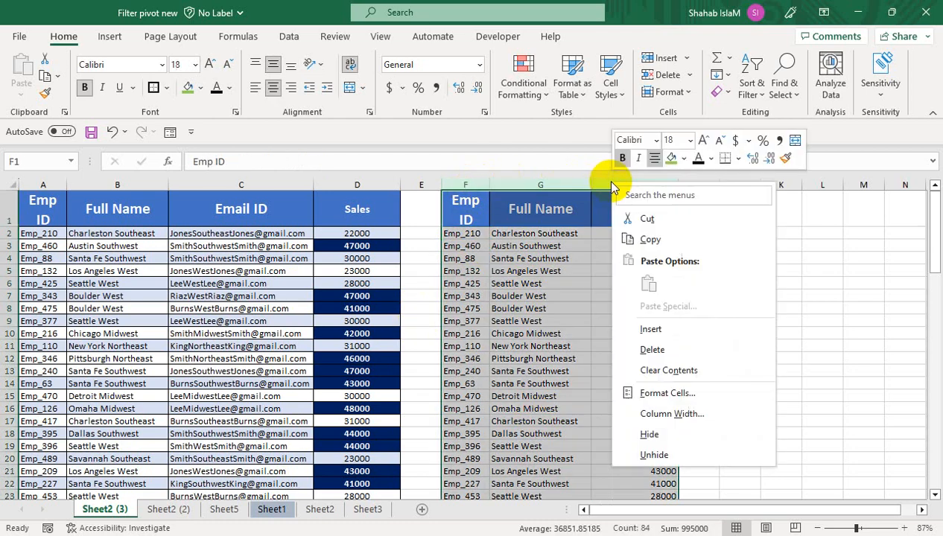
{"action": "left_click", "coordinate": [637, 350]}
Copy the header row A1:D1 to F1, including the source column widths
{"action": "left_click_drag", "start_coordinate": [43, 207], "coordinate": [345, 211]}
{"action": "key", "text": "ctrl+c"}
{"action": "left_click", "coordinate": [450, 210]}
{"action": "key", "text": "ctrl+v"}
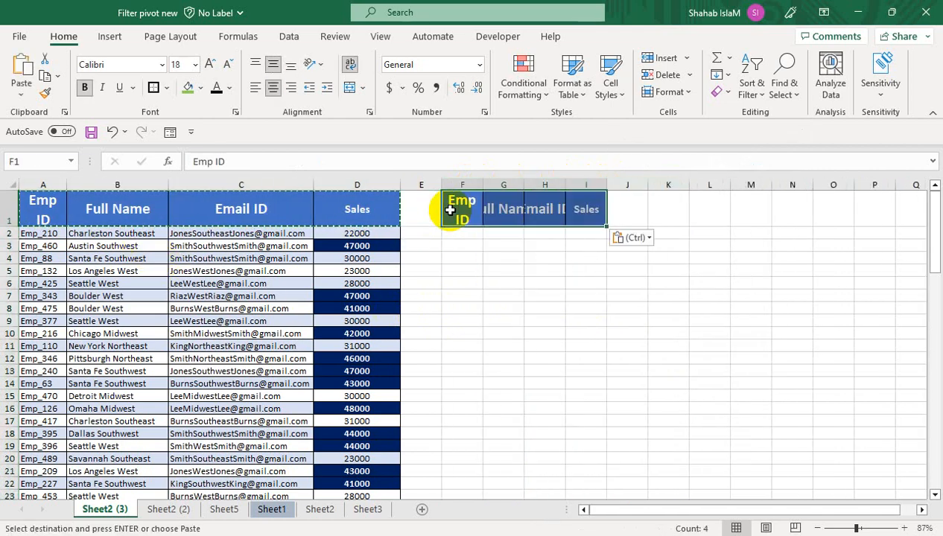
{"action": "key", "text": "ctrl+alt+v"}
{"action": "left_click", "coordinate": [615, 270]}
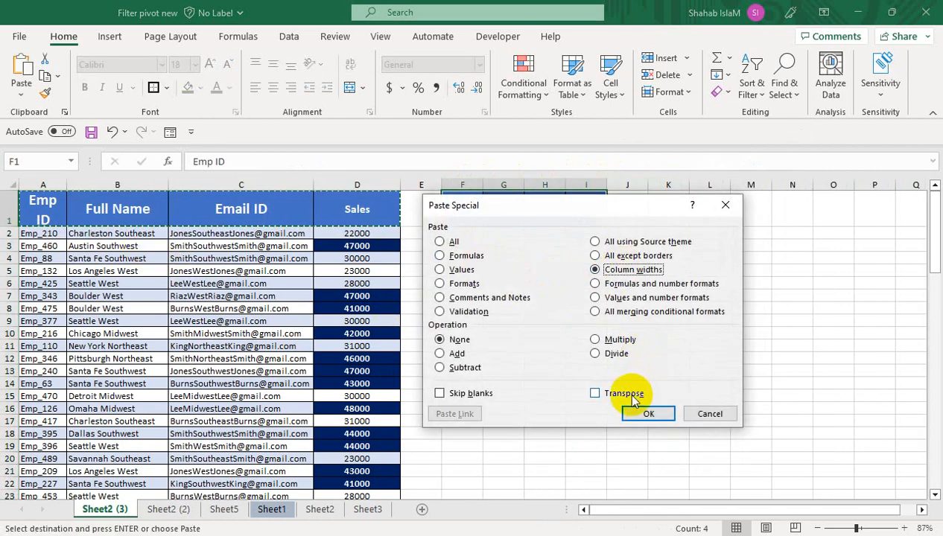
{"action": "left_click", "coordinate": [645, 410]}
Start a CHOOSEROWS formula in F2 with the employee data A2:D28 as its array
{"action": "left_click", "coordinate": [477, 232]}
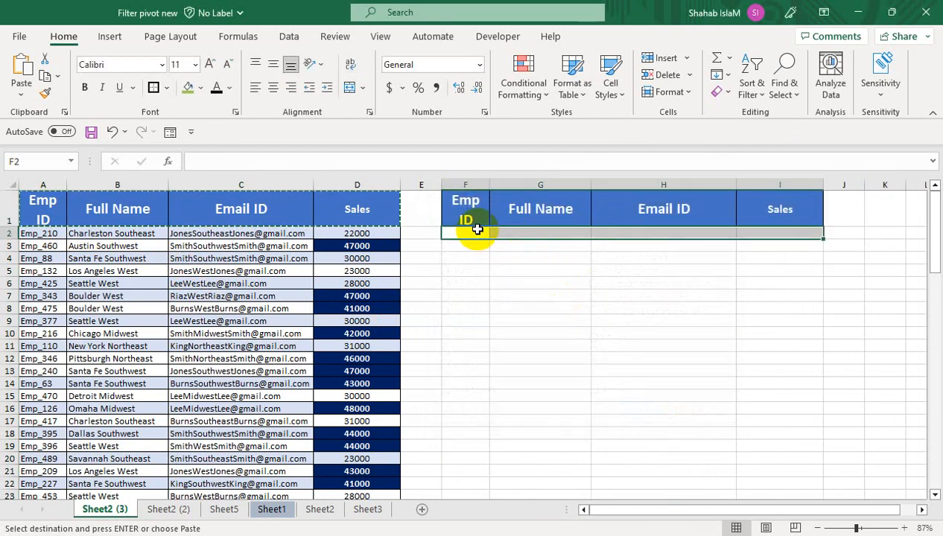
{"action": "left_click", "coordinate": [472, 233]}
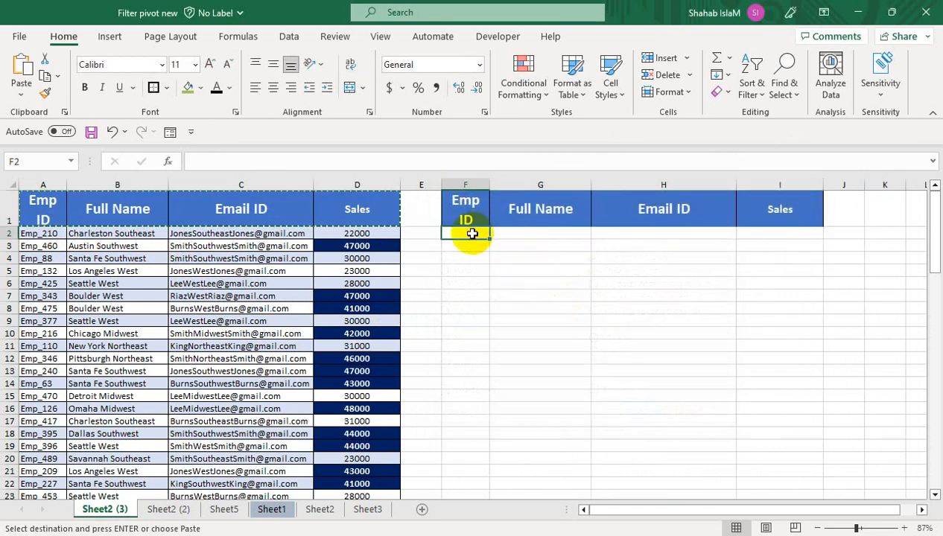
{"action": "type", "text": "=CHO"}
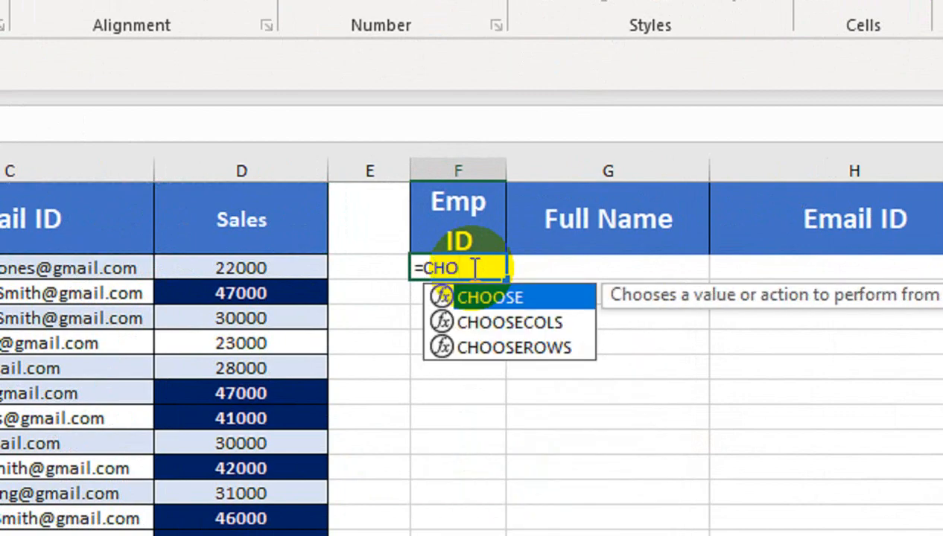
{"action": "key", "text": "Down"}
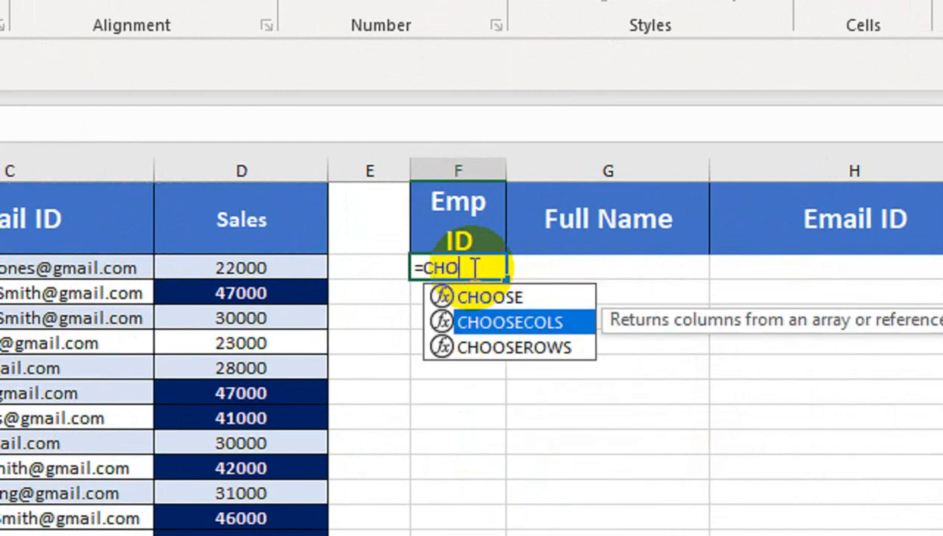
{"action": "key", "text": "Escape"}
{"action": "key", "text": "BackSpace"}
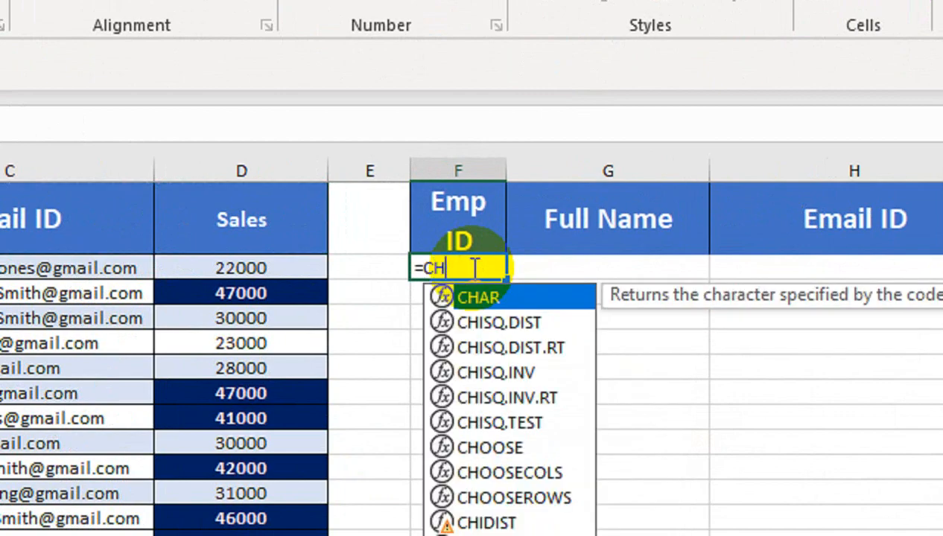
{"action": "type", "text": "o"}
{"action": "key", "text": "Down"}
{"action": "key", "text": "Down"}
{"action": "key", "text": "Tab"}
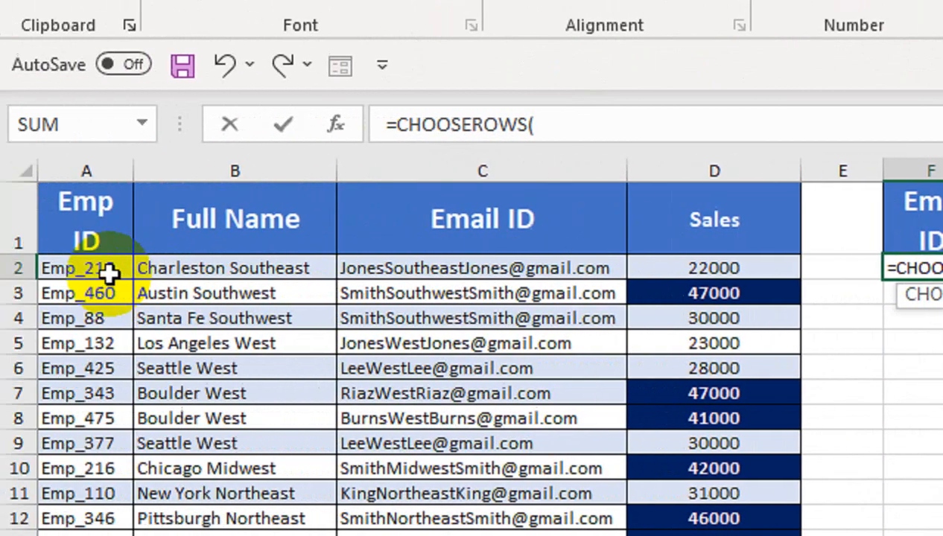
{"action": "left_click", "coordinate": [69, 268]}
{"action": "key", "text": "ctrl+shift+Right"}
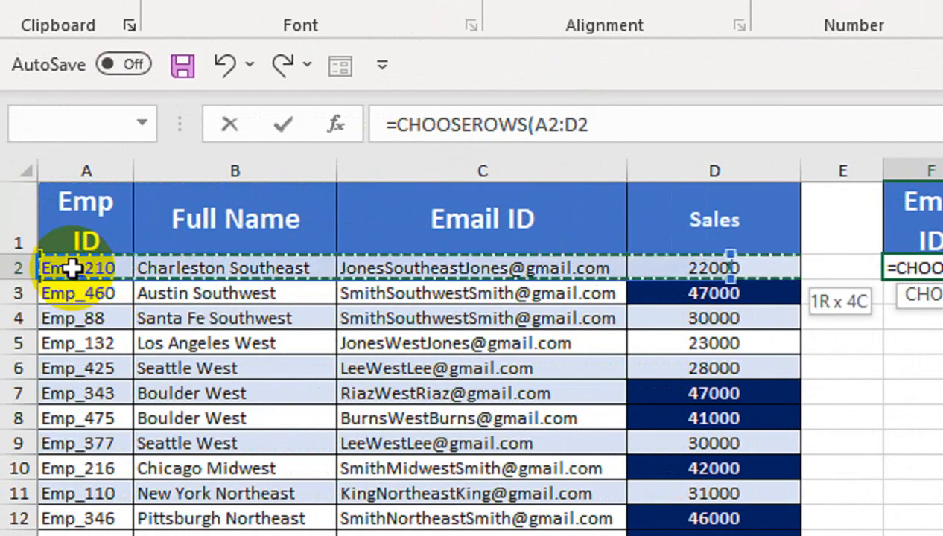
{"action": "key", "text": "ctrl+shift+Down"}
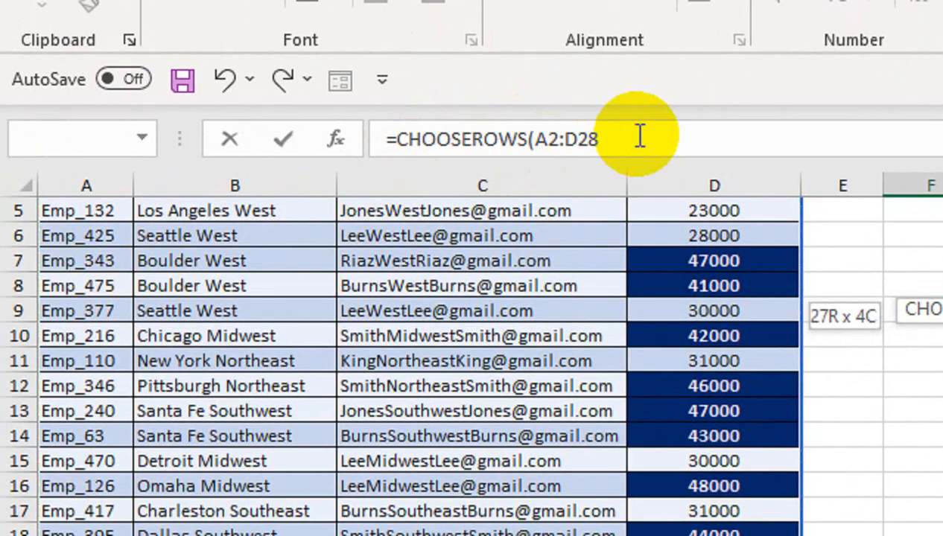
Complete the formula as =CHOOSEROWS(A2:D28,1,3,5,8,10) to return those five rows of the employee data
{"action": "type", "text": ","}
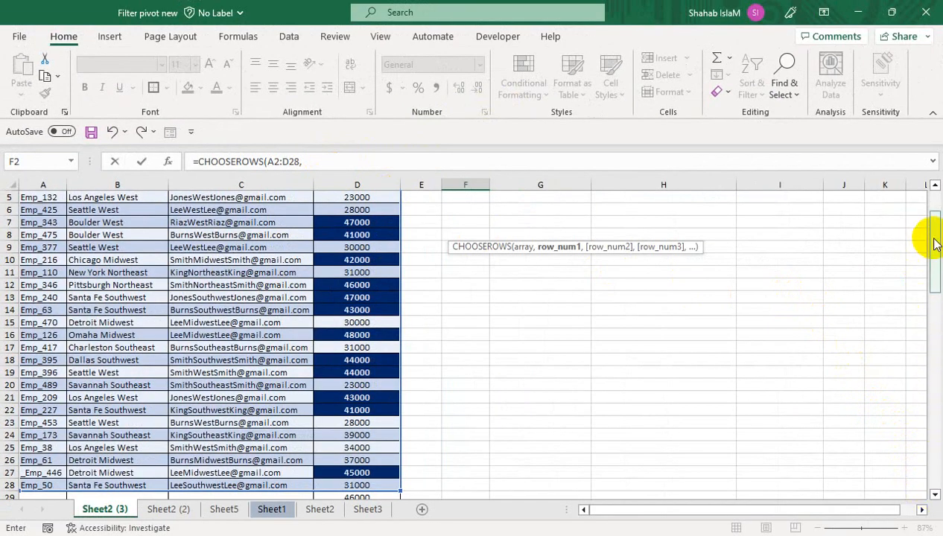
{"action": "left_click_drag", "start_coordinate": [933, 242], "coordinate": [930, 177]}
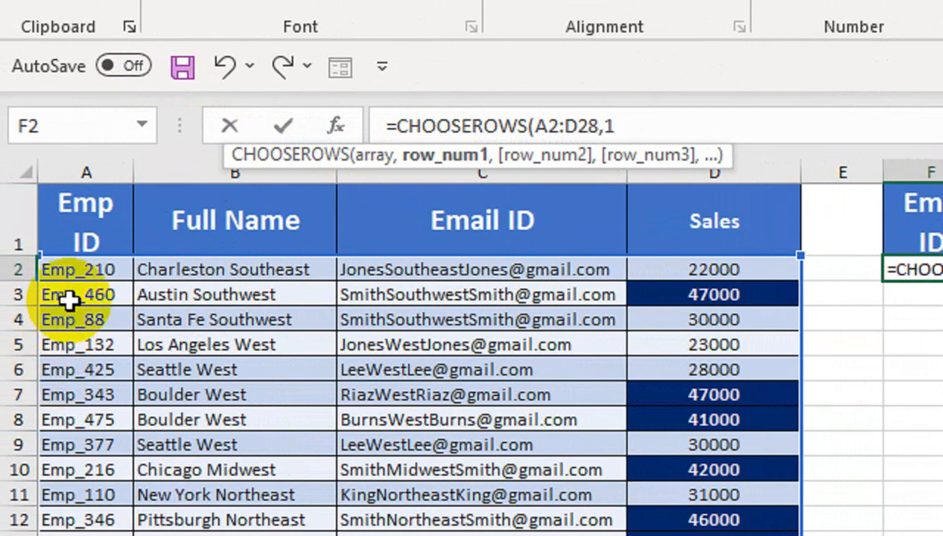
{"action": "type", "text": ","}
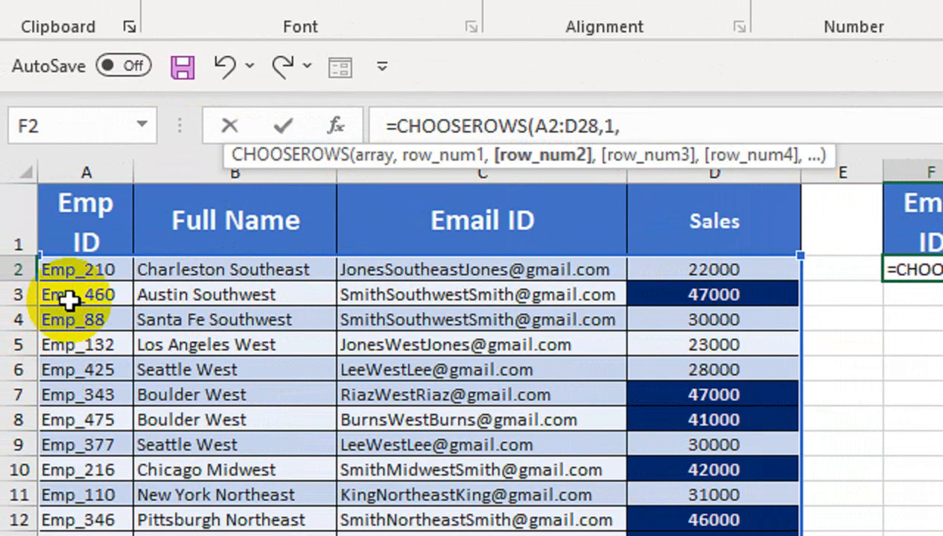
{"action": "type", "text": "3,"}
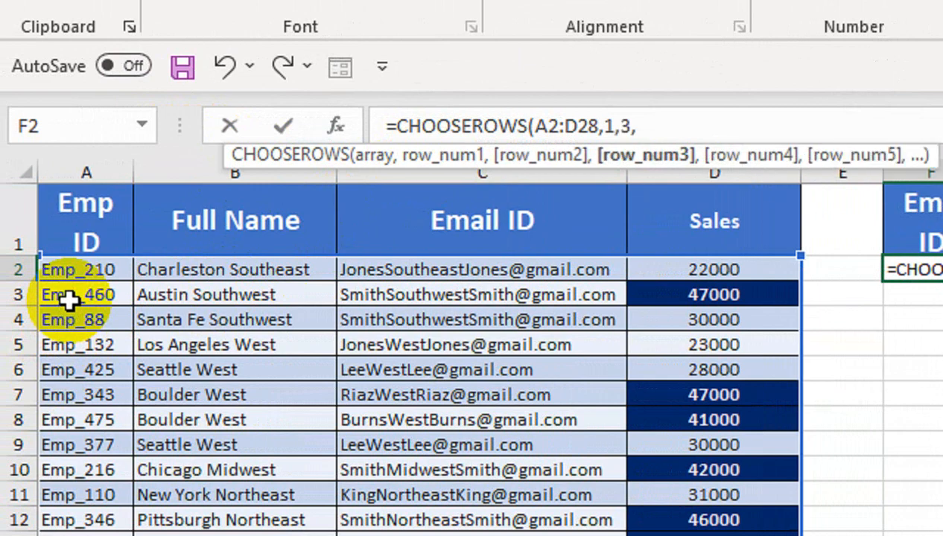
{"action": "type", "text": "5,"}
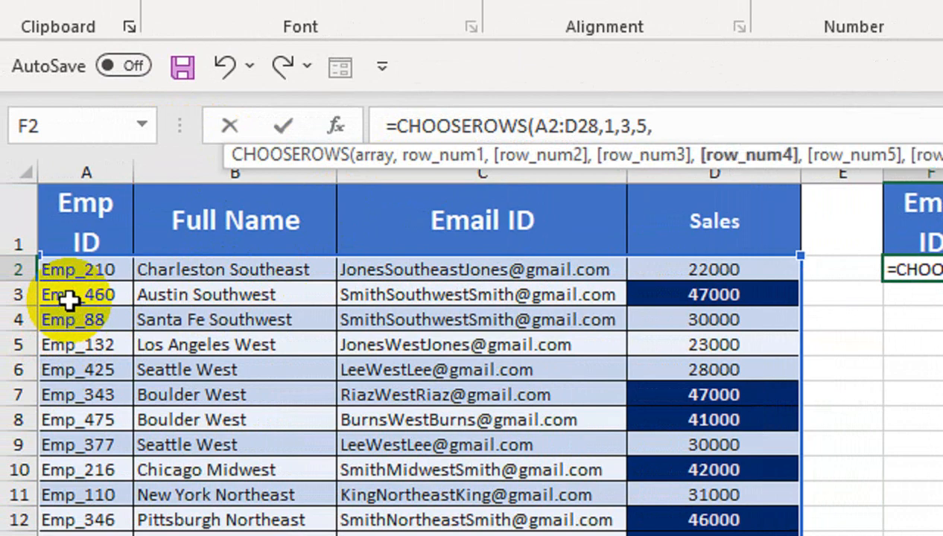
{"action": "type", "text": "8,10"}
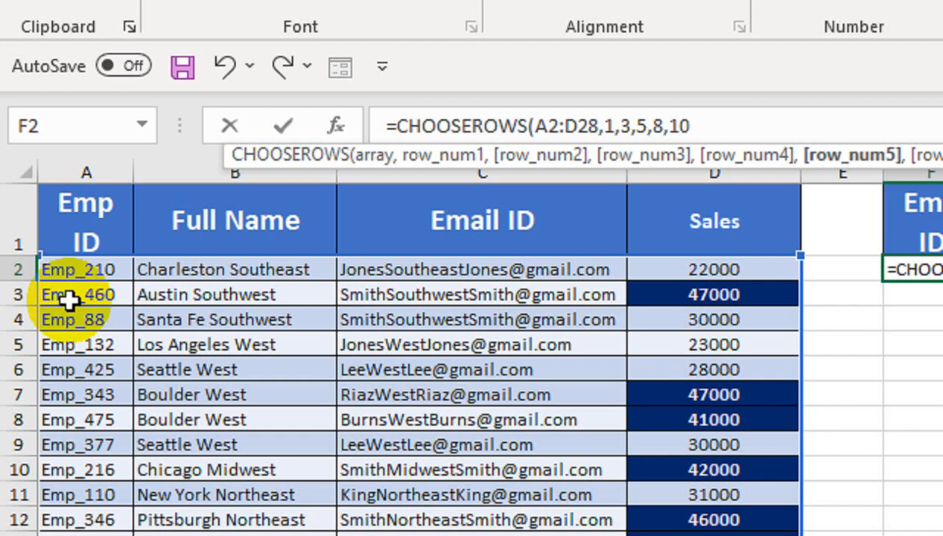
{"action": "type", "text": ")"}
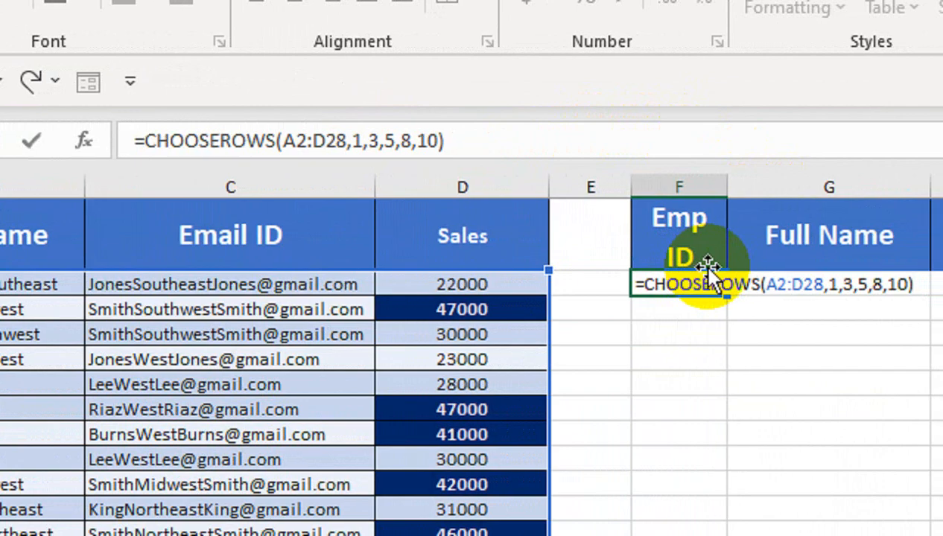
{"action": "key", "text": "Return"}
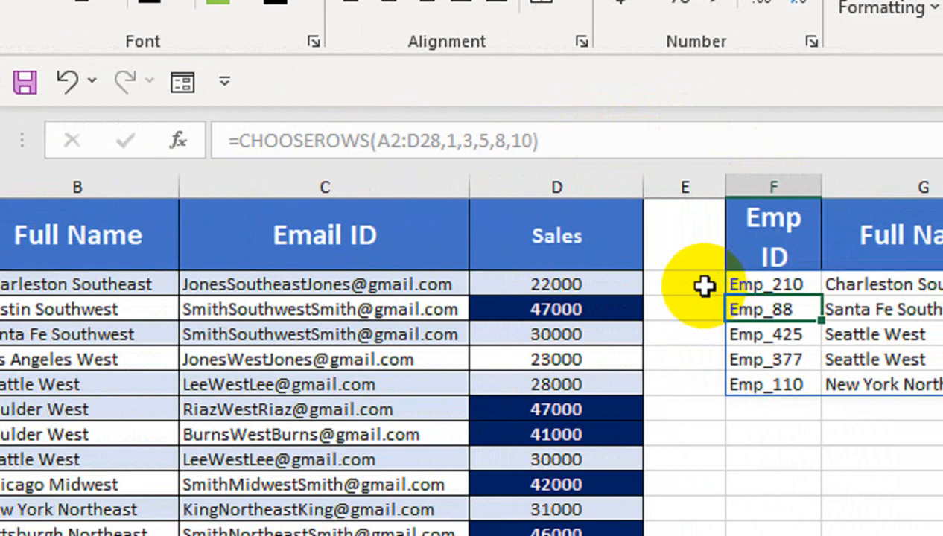
Number the employee rows in column E with =ROW()-1, starting in E2 and filled down to row 19
{"action": "left_click", "coordinate": [861, 289]}
{"action": "type", "text": "="}
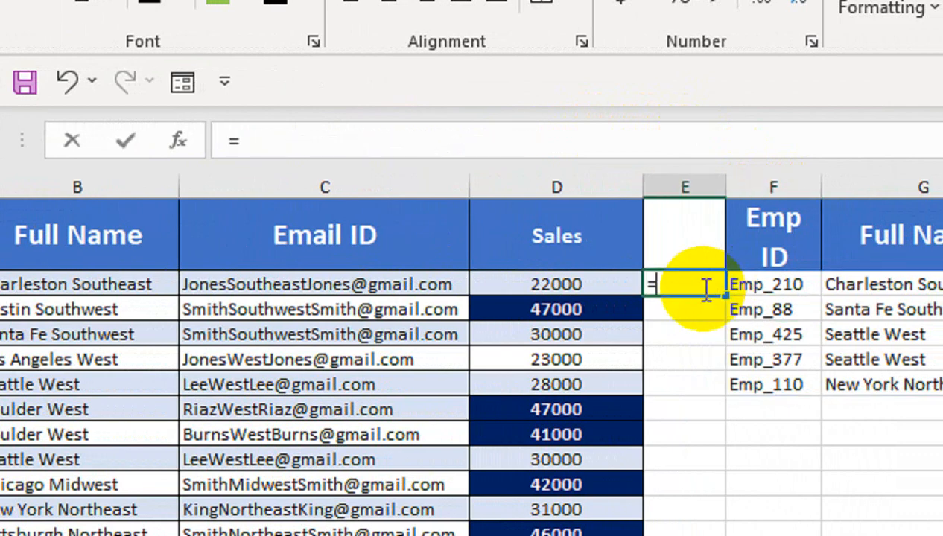
{"action": "type", "text": "row"}
{"action": "key", "text": "Tab"}
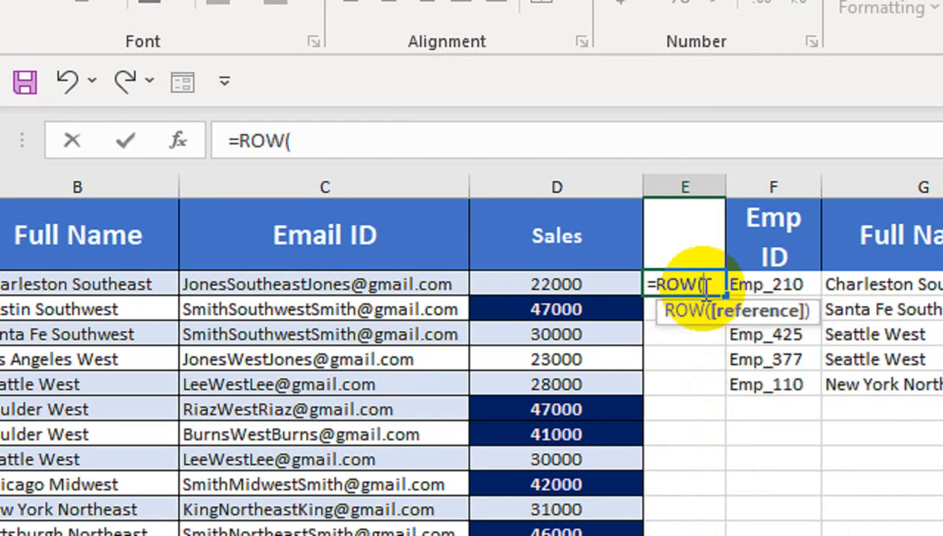
{"action": "type", "text": ")-1"}
{"action": "key", "text": "Return"}
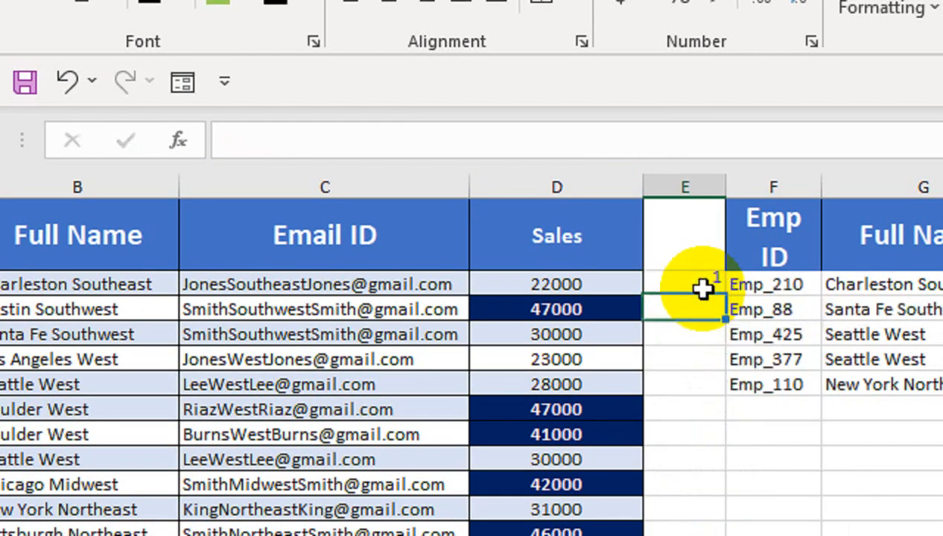
{"action": "left_click", "coordinate": [689, 291]}
{"action": "left_click_drag", "start_coordinate": [701, 295], "coordinate": [738, 535]}
Compare the rows returned by the CHOOSEROWS formula with rows 3, 5, 8 and 10 of the employee data
{"action": "left_click", "coordinate": [748, 285]}
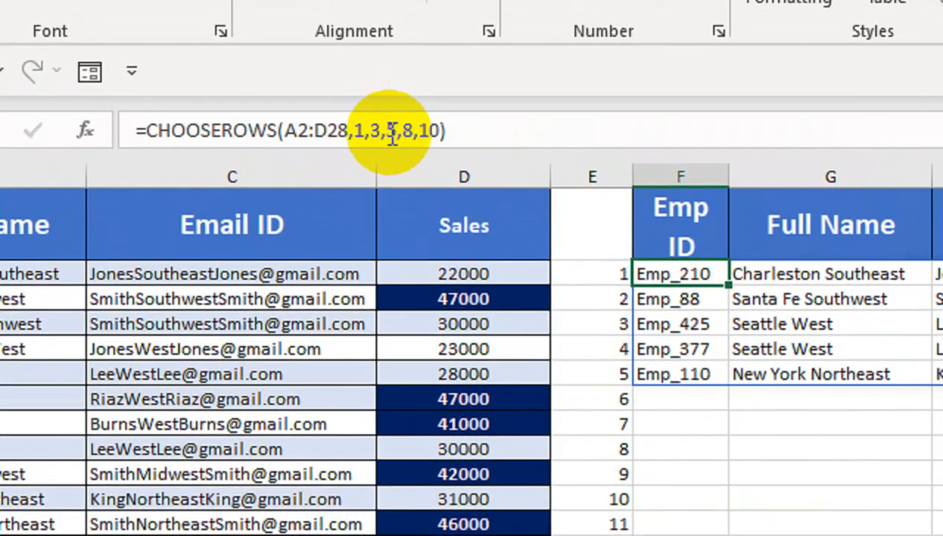
{"action": "left_click_drag", "start_coordinate": [463, 197], "coordinate": [165, 208]}
{"action": "left_click_drag", "start_coordinate": [183, 337], "coordinate": [0, 325]}
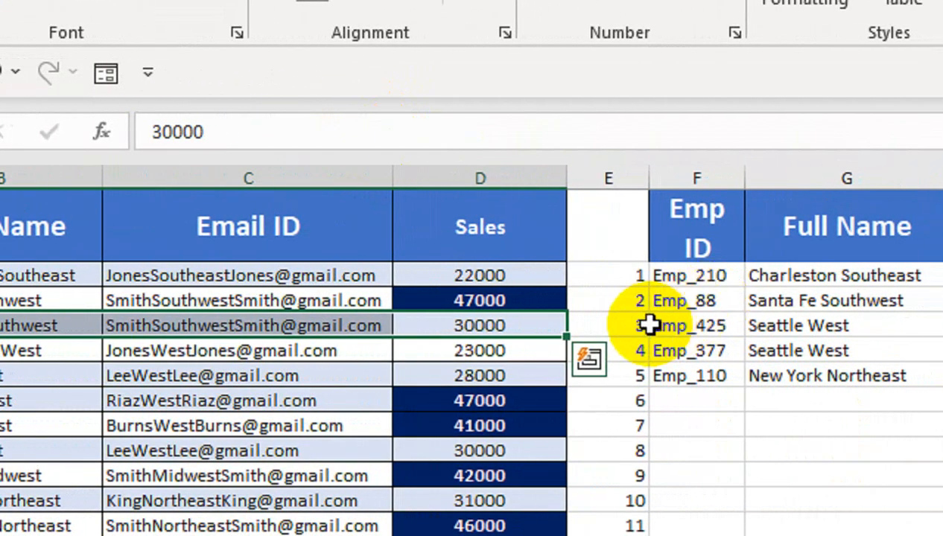
{"action": "left_click", "coordinate": [694, 279]}
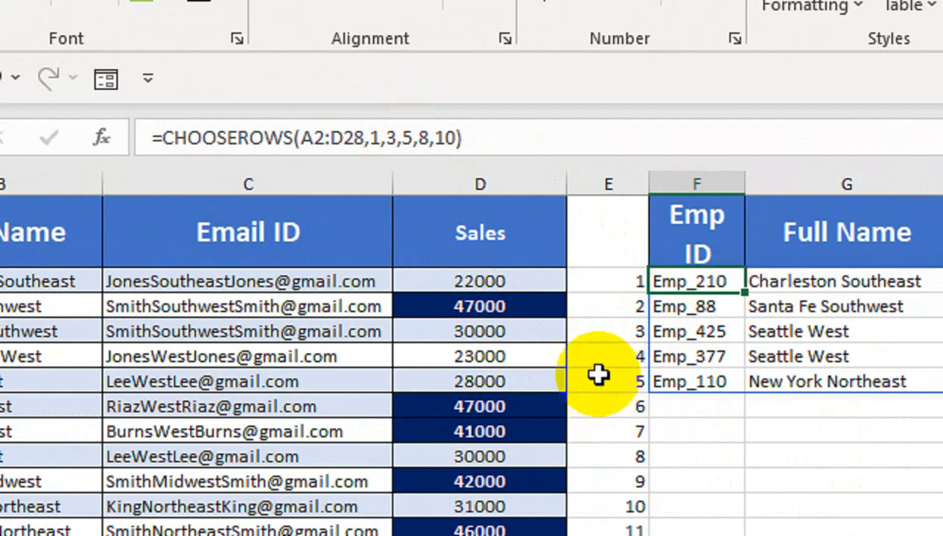
{"action": "left_click_drag", "start_coordinate": [599, 375], "coordinate": [0, 330]}
{"action": "left_click_drag", "start_coordinate": [119, 335], "coordinate": [79, 372]}
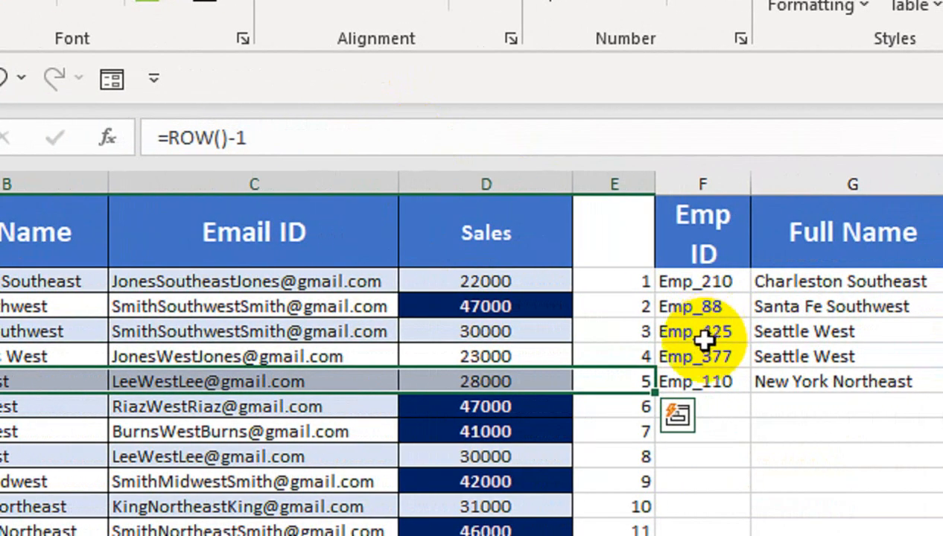
{"action": "left_click", "coordinate": [696, 282]}
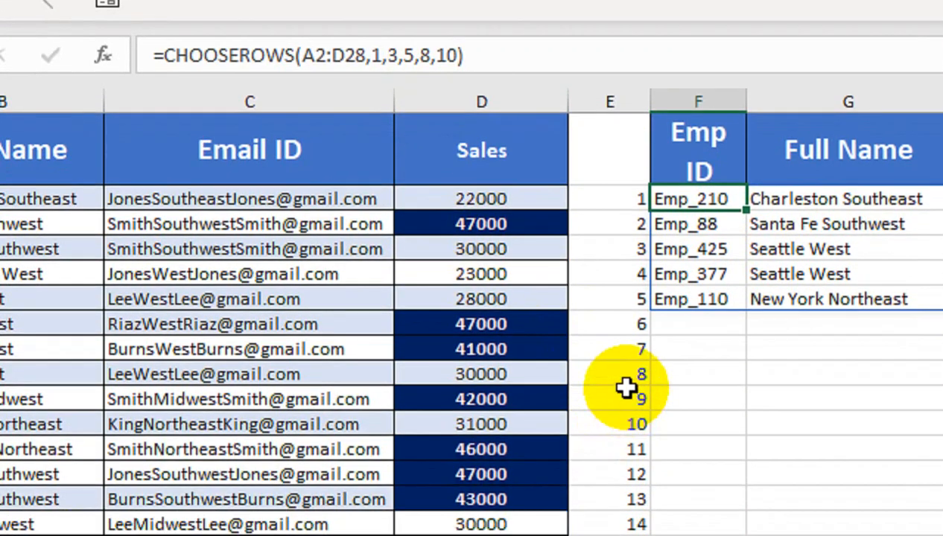
{"action": "left_click", "coordinate": [626, 391]}
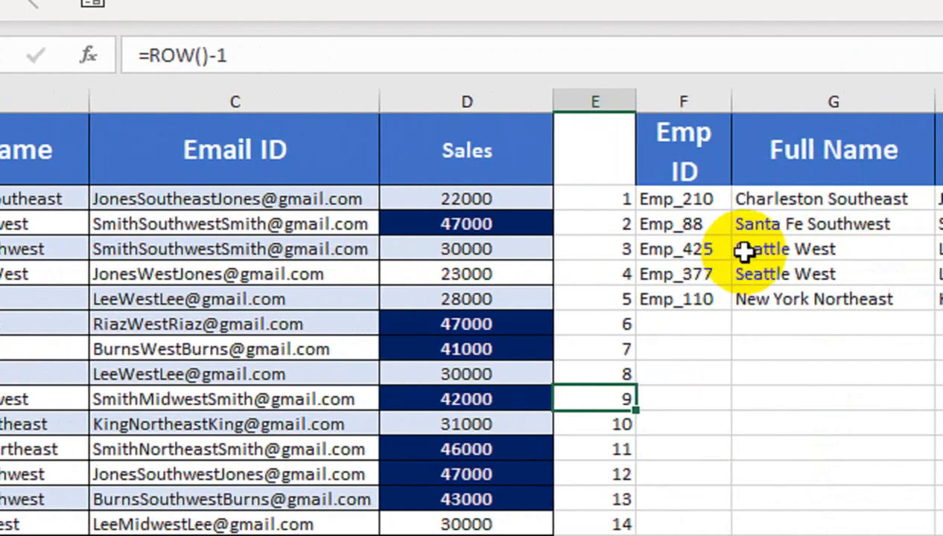
{"action": "left_click", "coordinate": [689, 297]}
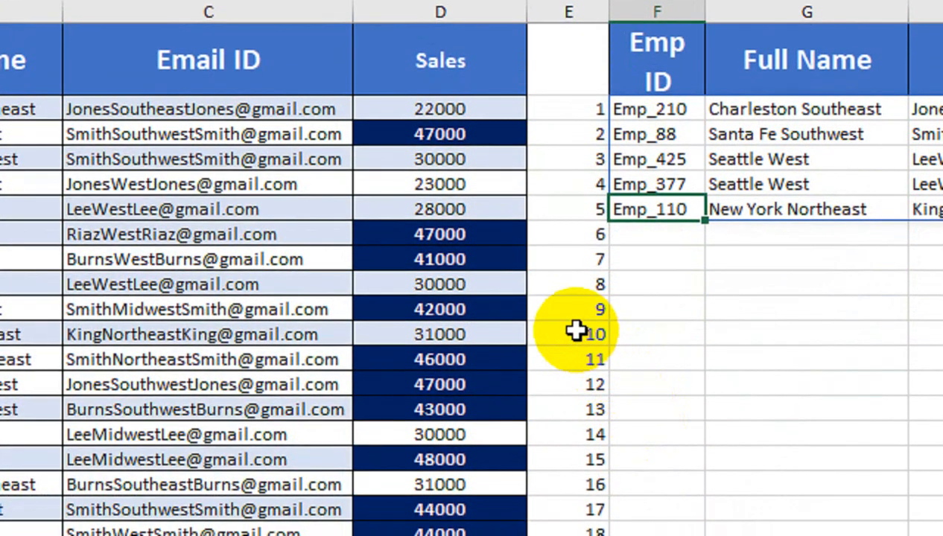
{"action": "left_click_drag", "start_coordinate": [574, 492], "coordinate": [0, 484]}
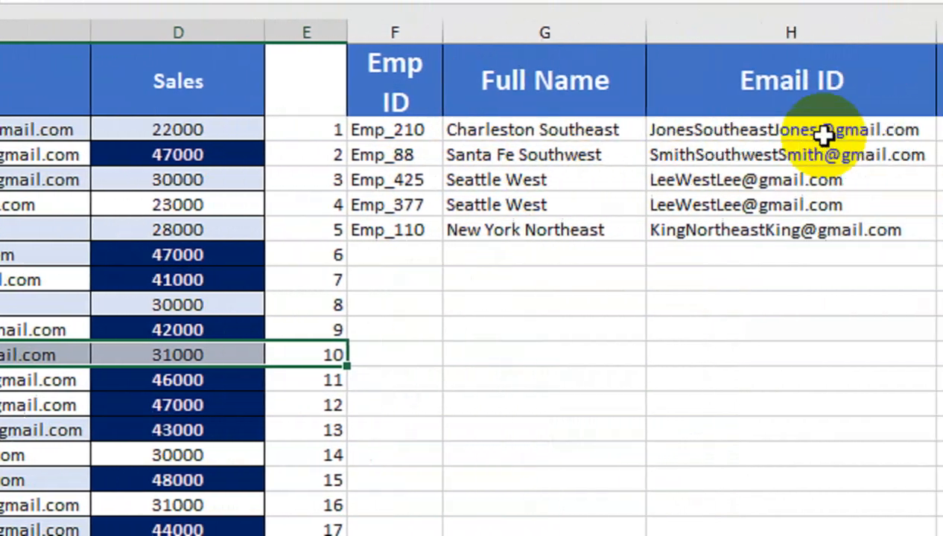
Clear the helper row numbers from column E
{"action": "left_click", "coordinate": [306, 32]}
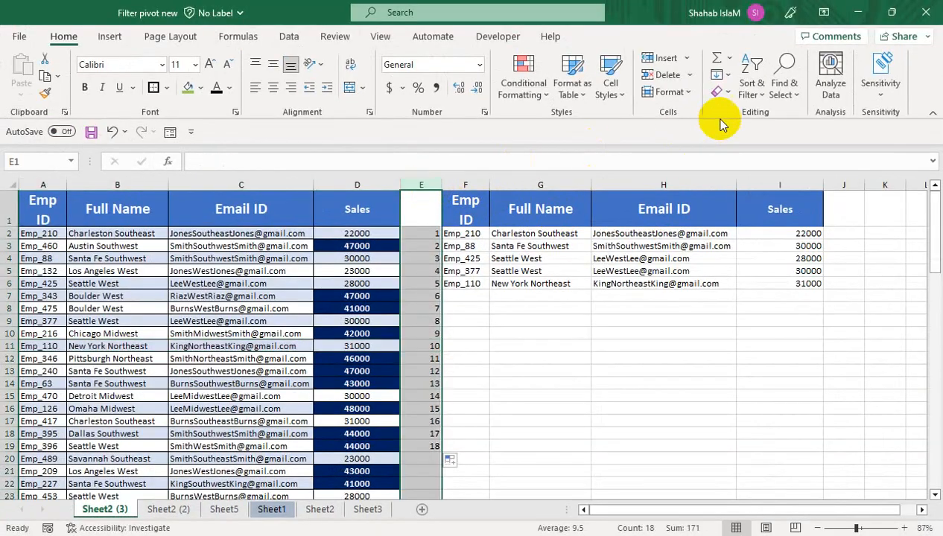
{"action": "left_click", "coordinate": [718, 91]}
{"action": "left_click", "coordinate": [734, 154]}
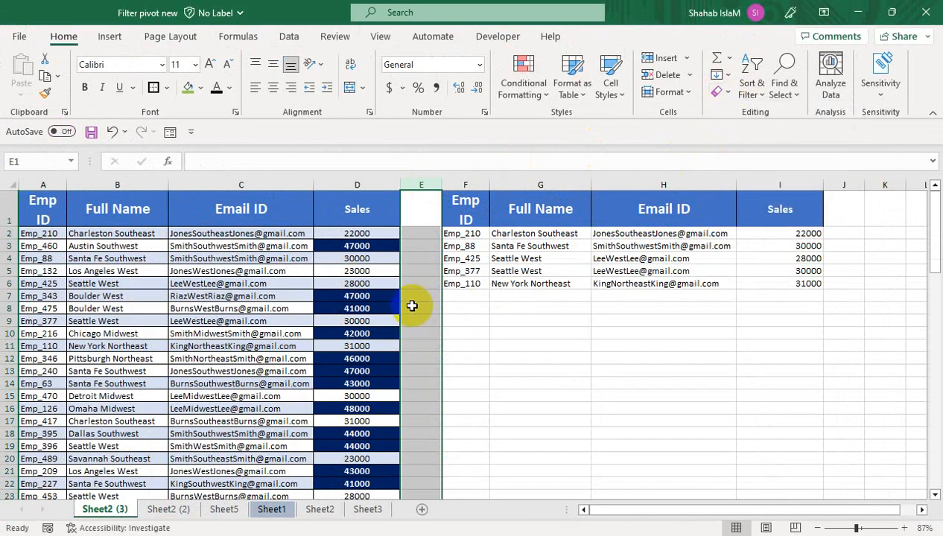
{"action": "left_click", "coordinate": [332, 311]}
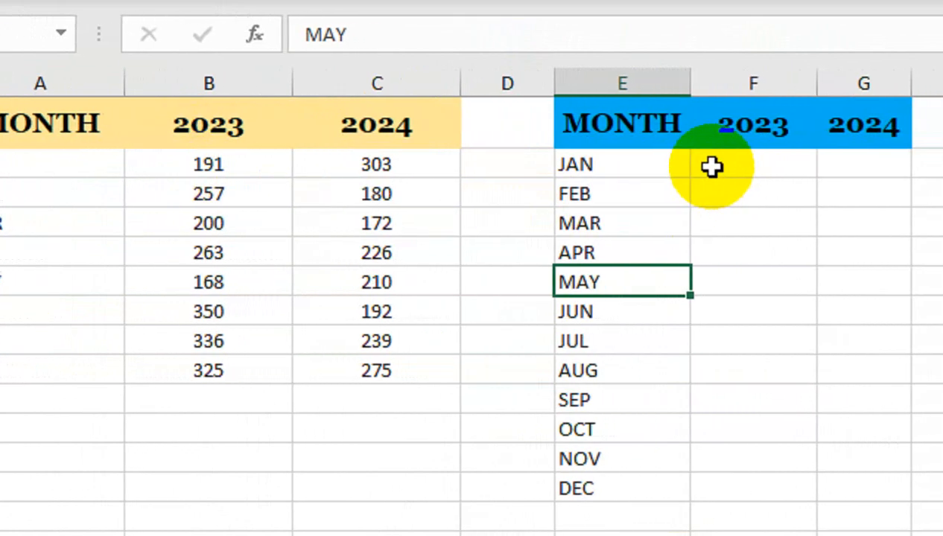
On the monthly sales sheet, start an EXPAND formula in F2 with the 2023 and 2024 figures B2:C9 as its array
{"action": "left_click", "coordinate": [632, 156]}
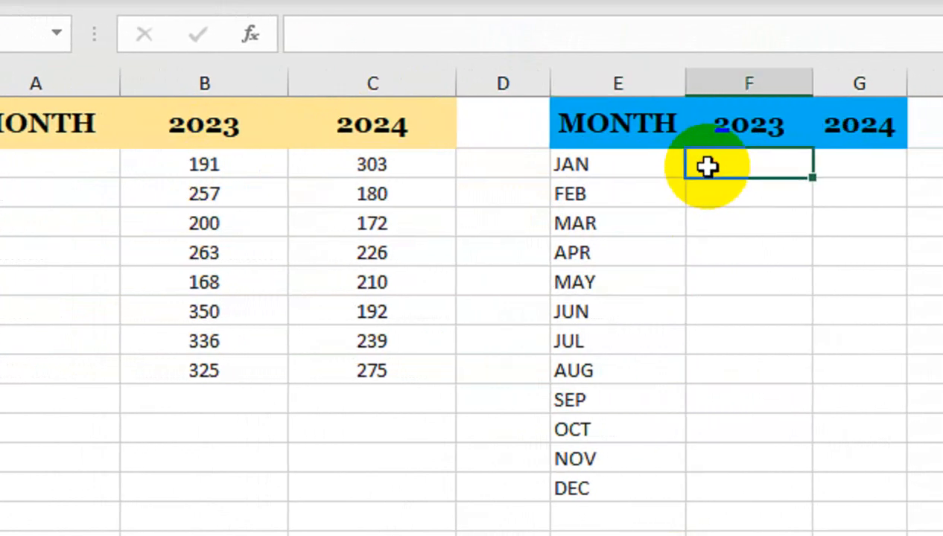
{"action": "type", "text": "=exp"}
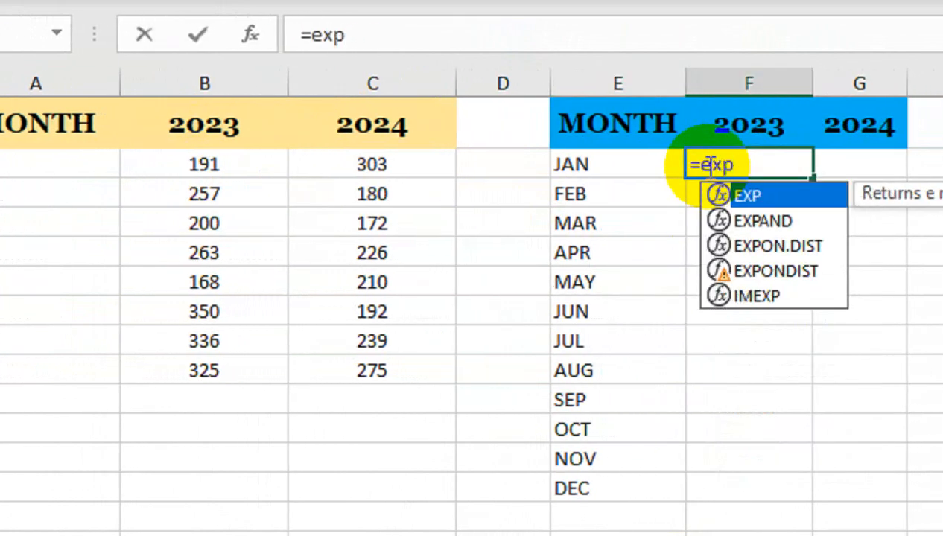
{"action": "key", "text": "Down"}
{"action": "key", "text": "Tab"}
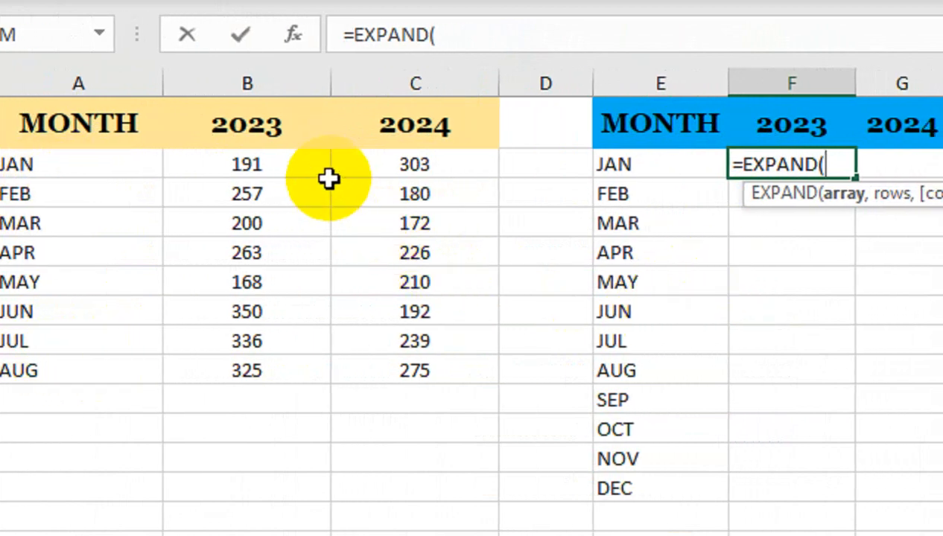
{"action": "left_click", "coordinate": [308, 158]}
{"action": "left_click_drag", "start_coordinate": [266, 155], "coordinate": [414, 370]}
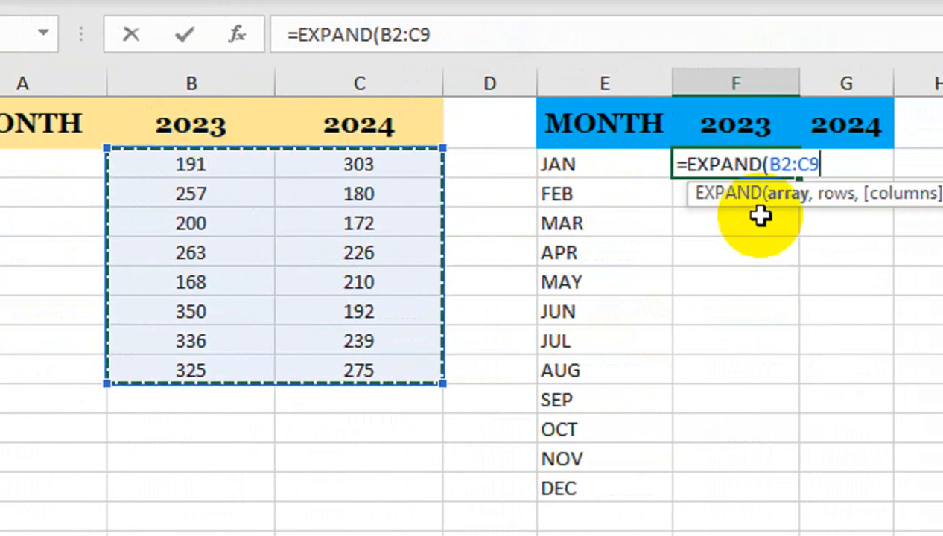
Complete the formula as =EXPAND(B2:C9,12,,"Not Found") to extend the figures to 12 rows with padding text
{"action": "type", "text": ","}
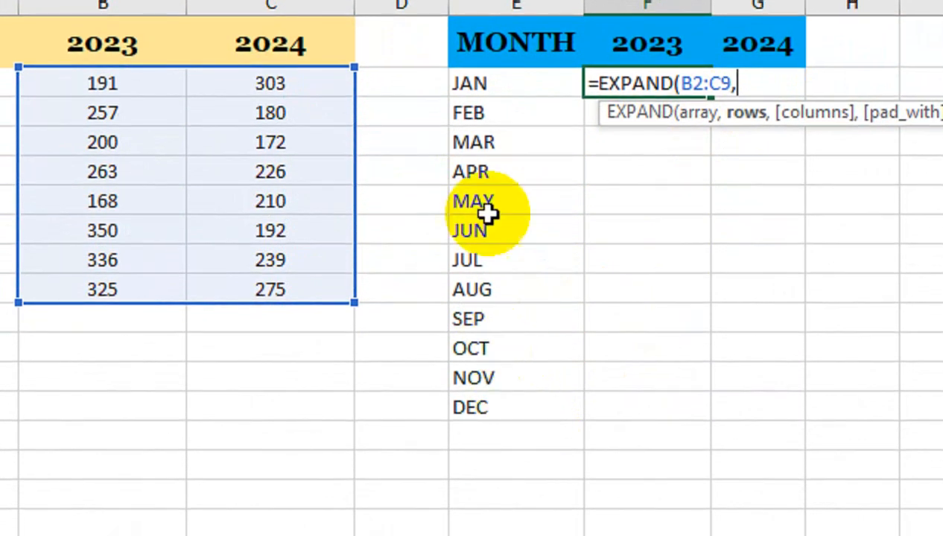
{"action": "type", "text": "12"}
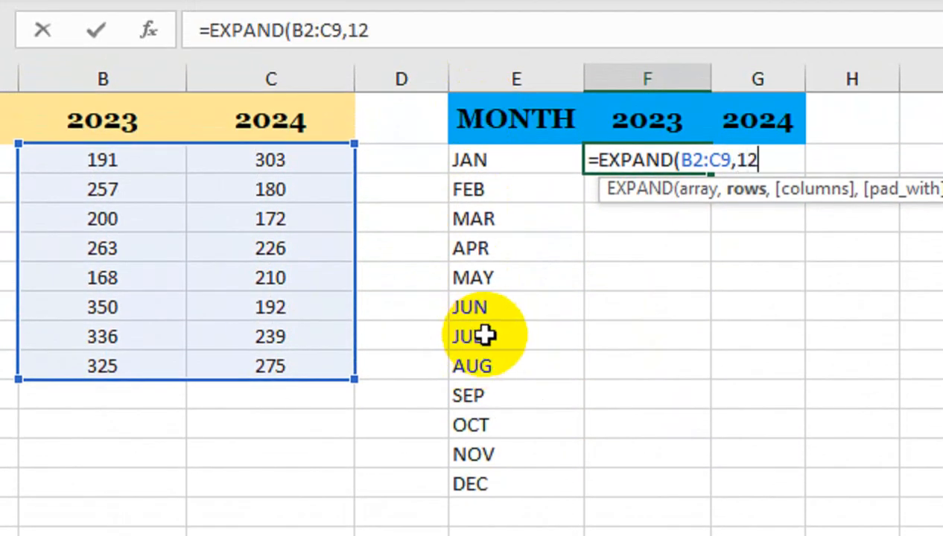
{"action": "type", "text": ","}
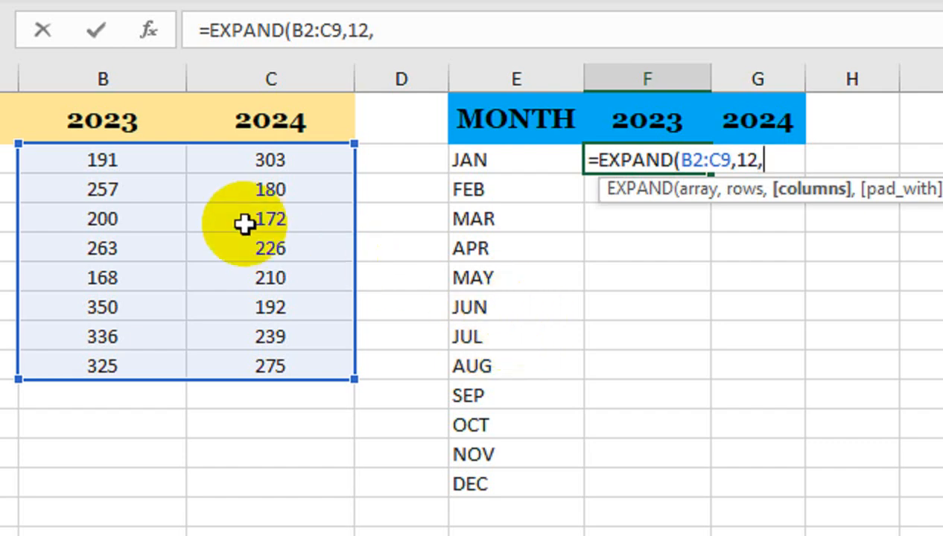
{"action": "type", "text": ",\"Not Found"}
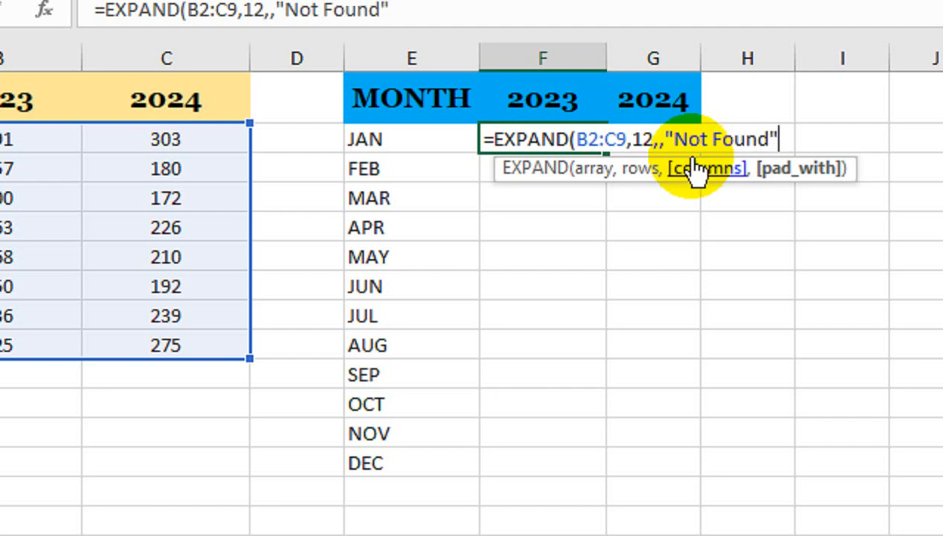
{"action": "type", "text": ")"}
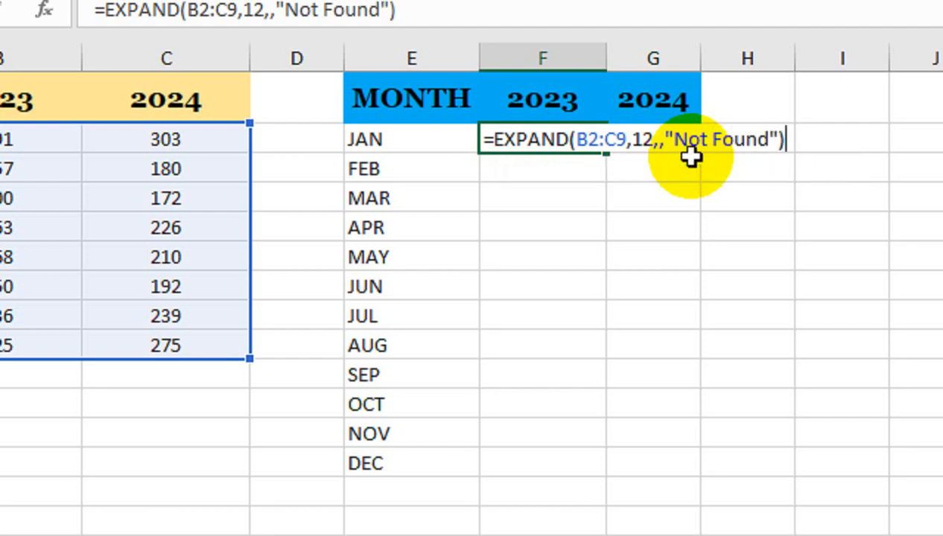
{"action": "key", "text": "Return"}
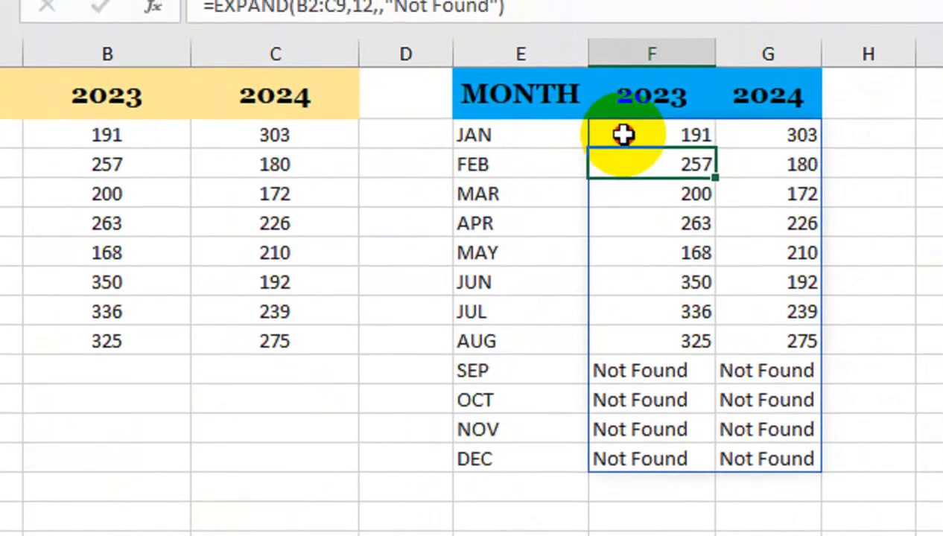
Replace the padding text in the EXPAND formula in F2 with "-"
{"action": "left_click", "coordinate": [623, 134]}
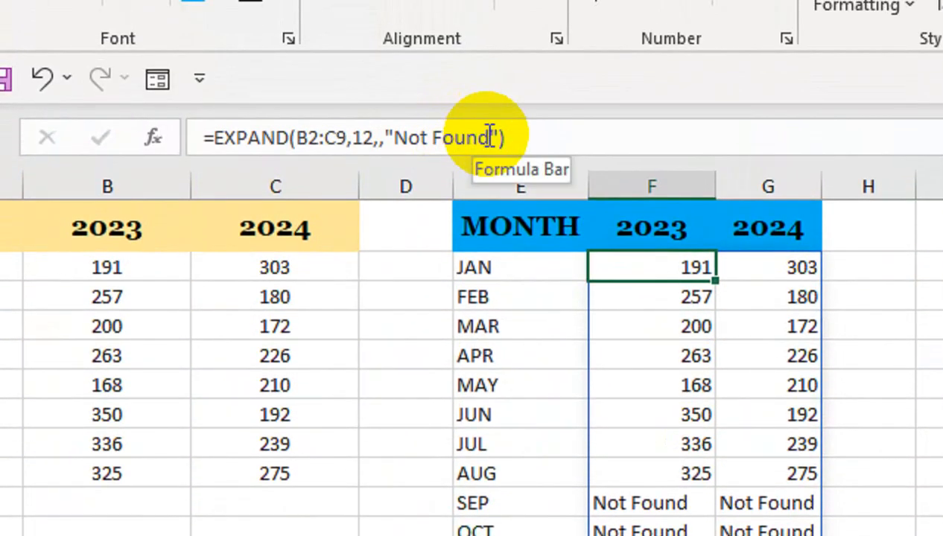
{"action": "left_click_drag", "start_coordinate": [489, 6], "coordinate": [400, 9]}
{"action": "left_click_drag", "start_coordinate": [400, 141], "coordinate": [402, 143]}
{"action": "type", "text": "-"}
{"action": "key", "text": "Return"}
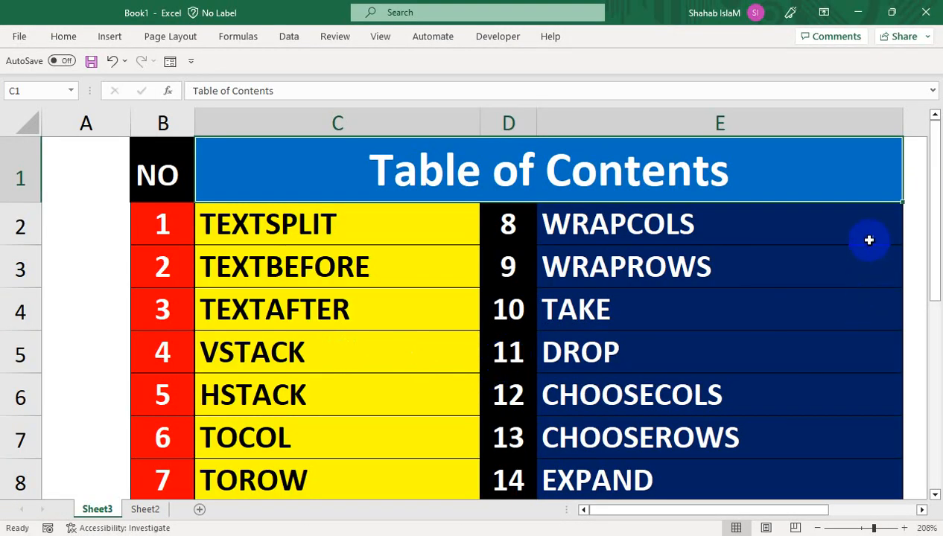
{"action": "left_click_drag", "start_coordinate": [933, 186], "coordinate": [937, 192]}
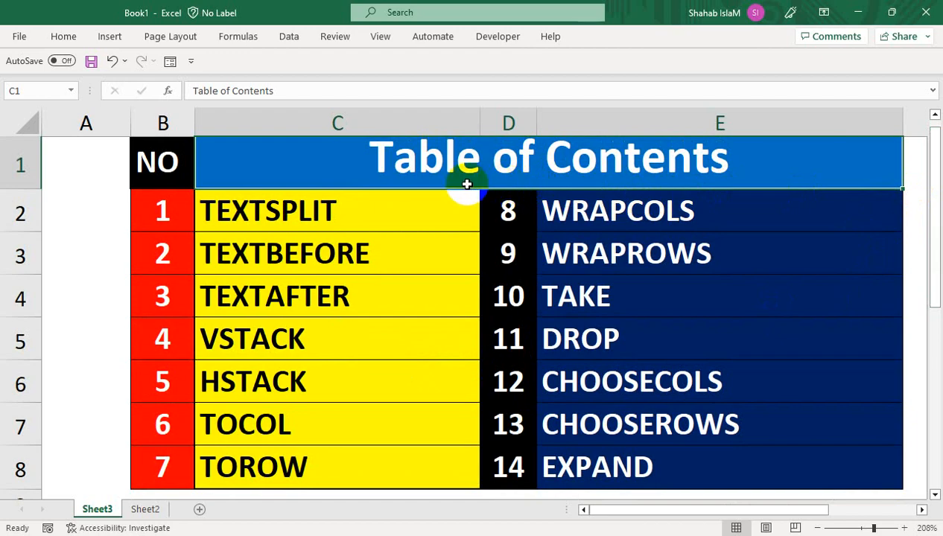
{"action": "left_click_drag", "start_coordinate": [387, 216], "coordinate": [325, 183]}
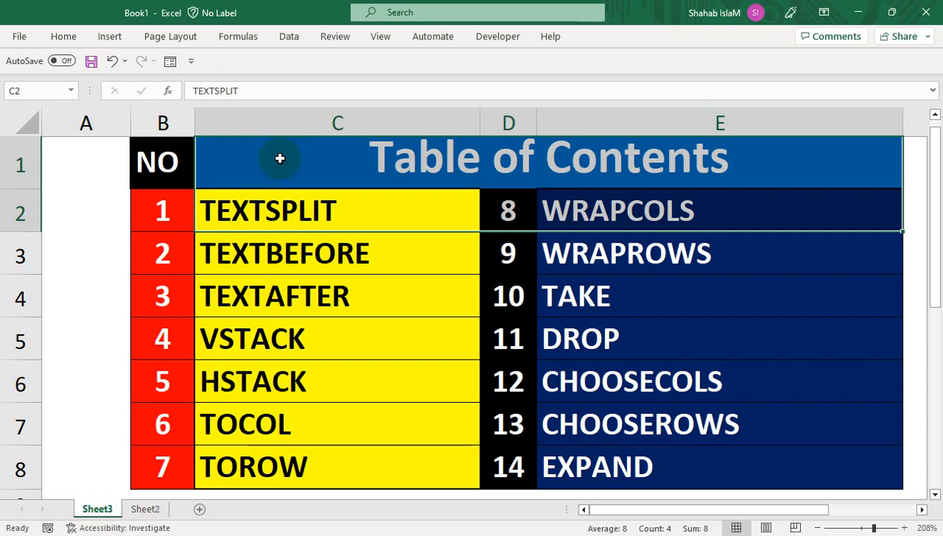
{"action": "left_click", "coordinate": [400, 210]}
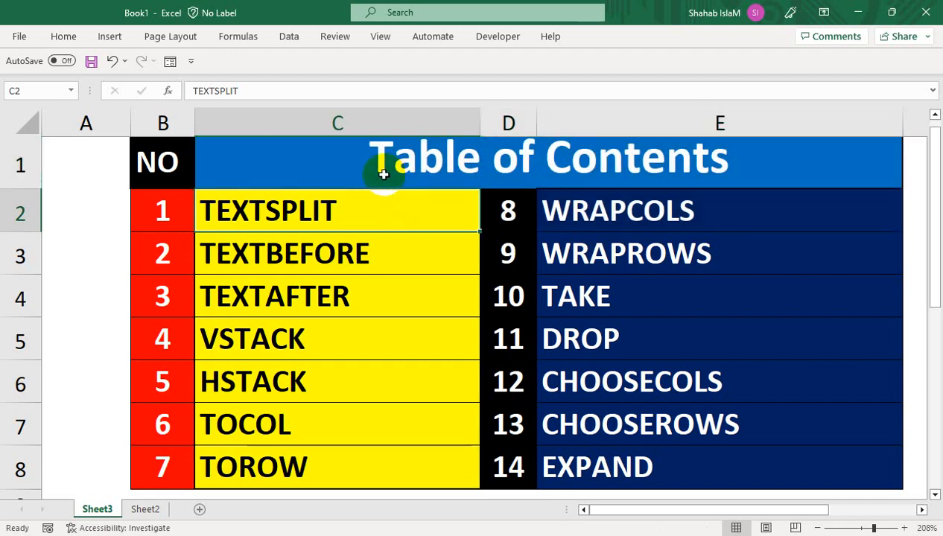